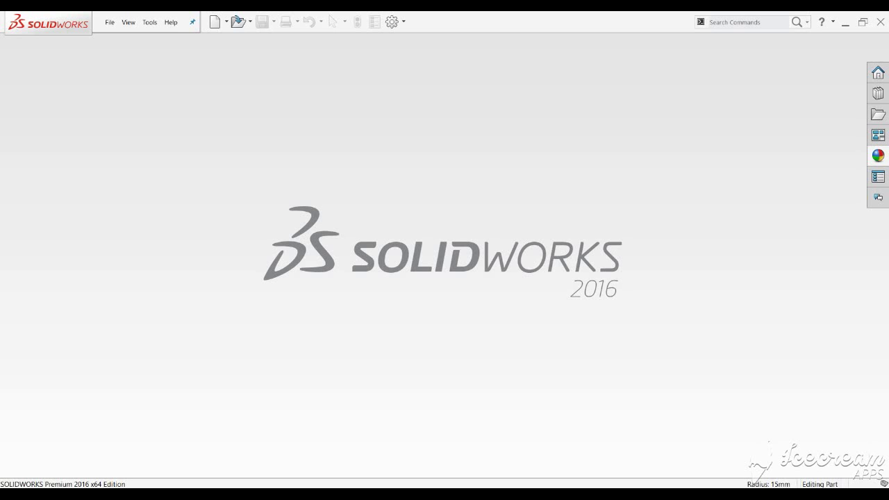
Open the EX-5.jpg reference drawing in Photos and move its window further onto the screen.
left_click(530, 451)
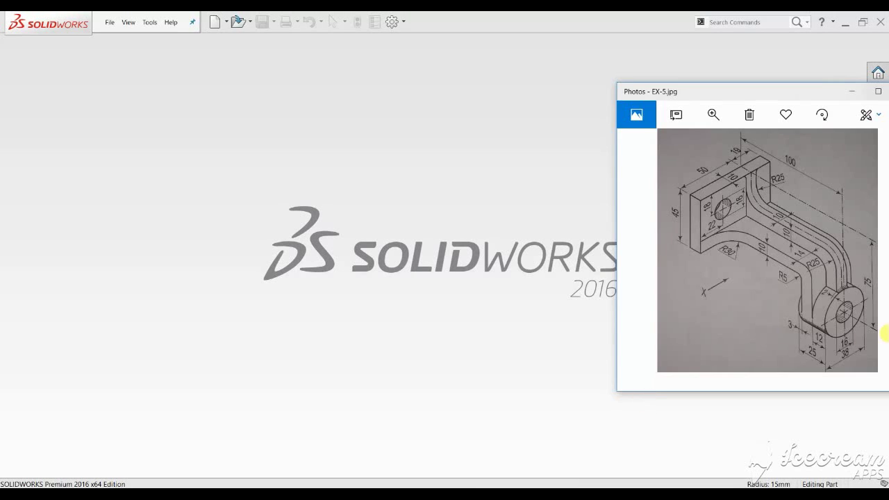
left_click_drag(699, 99, 609, 78)
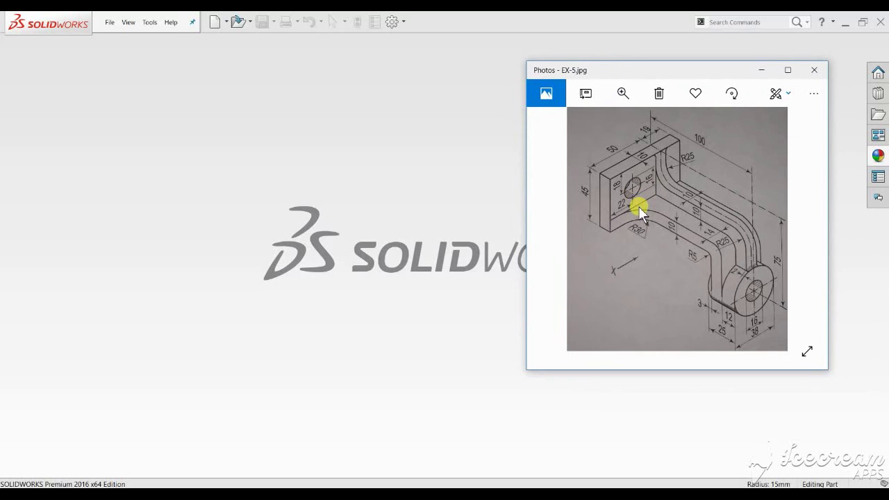
Create a new SOLIDWORKS part document.
left_click(109, 25)
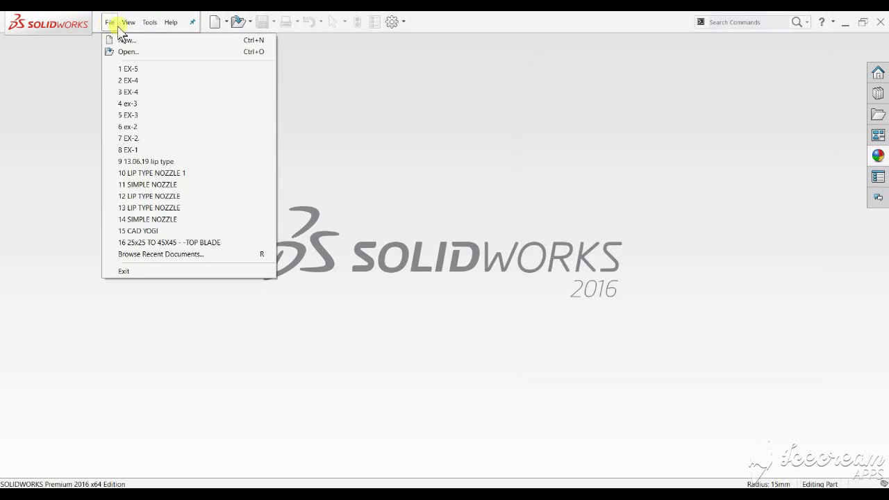
left_click(105, 25)
left_click(107, 25)
left_click(111, 40)
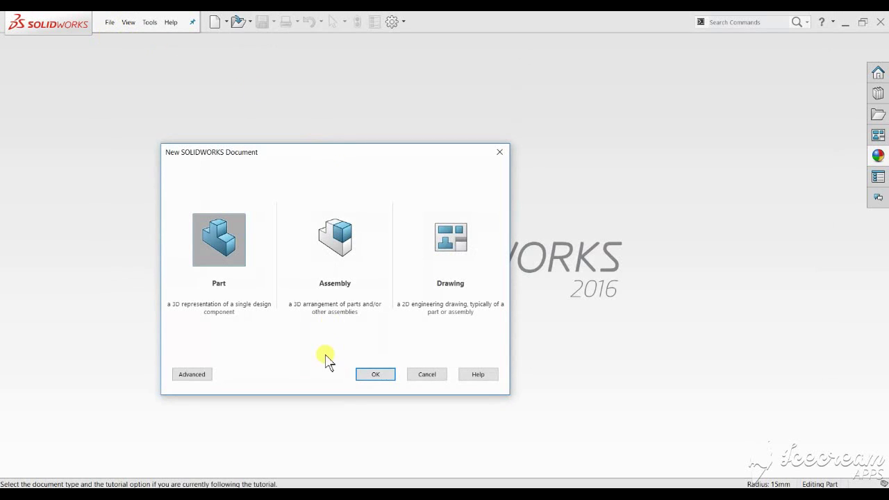
left_click(372, 372)
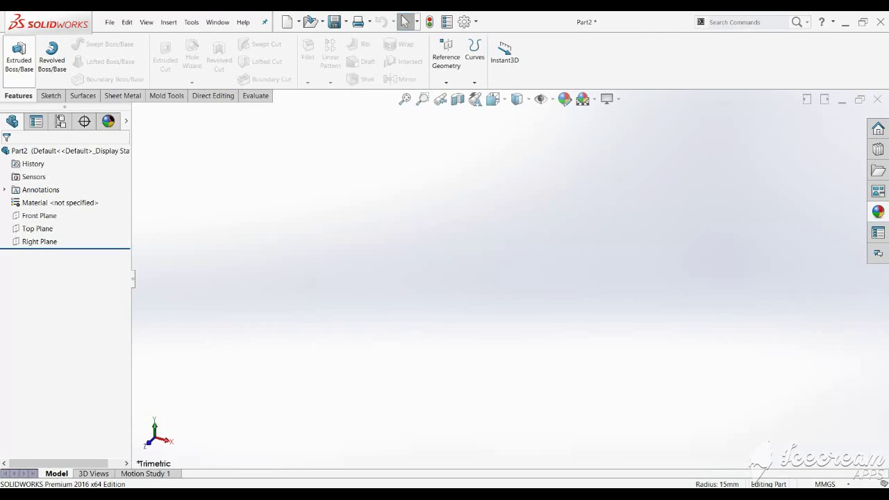
Save the new part as EX-5 on the Desktop.
left_click(336, 23)
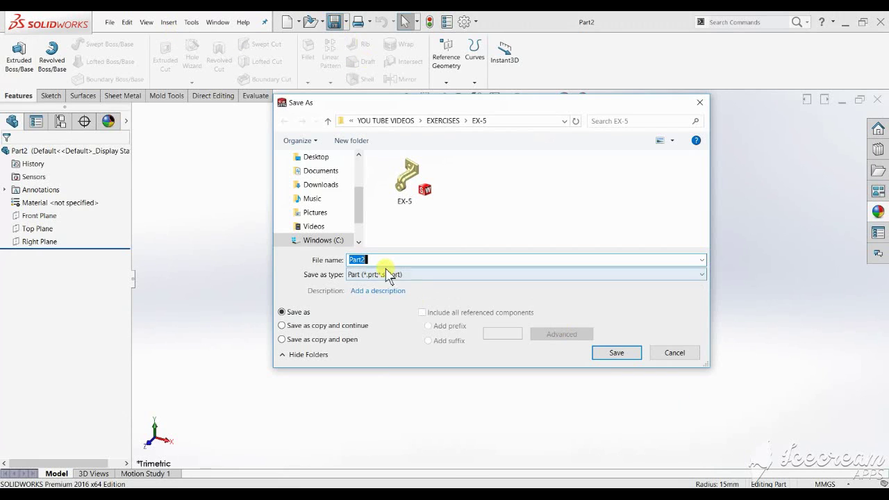
type("EX-5")
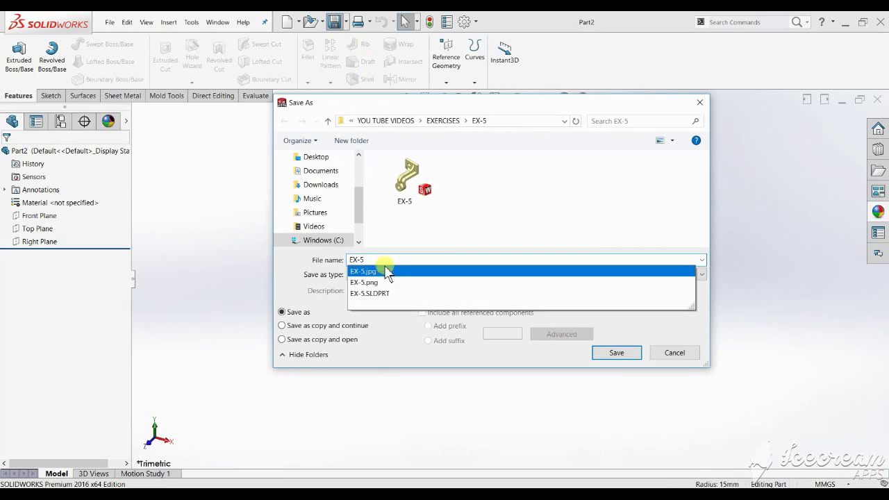
left_click(316, 158)
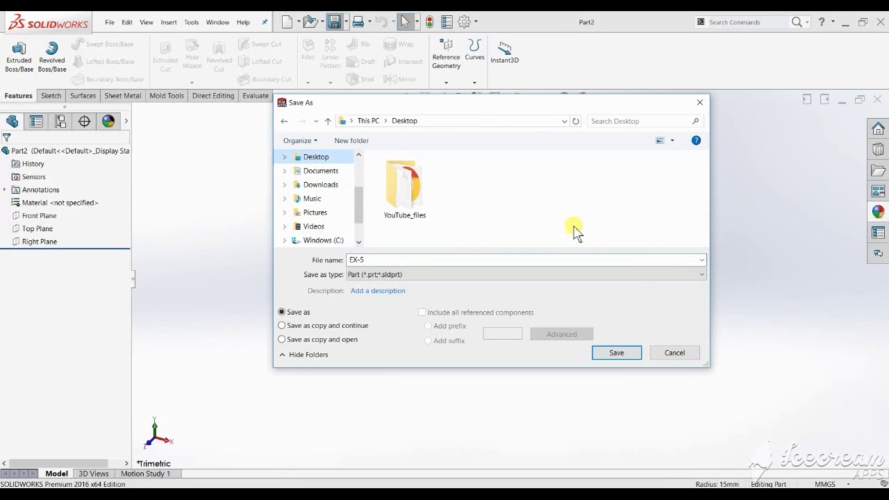
left_click(601, 353)
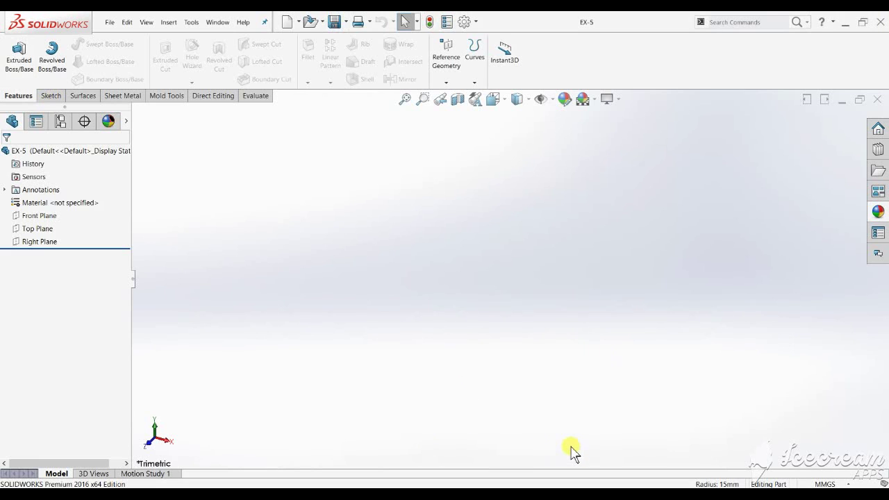
Reopen EX-5.jpg in Photos and nudge its window slightly.
left_click(532, 451)
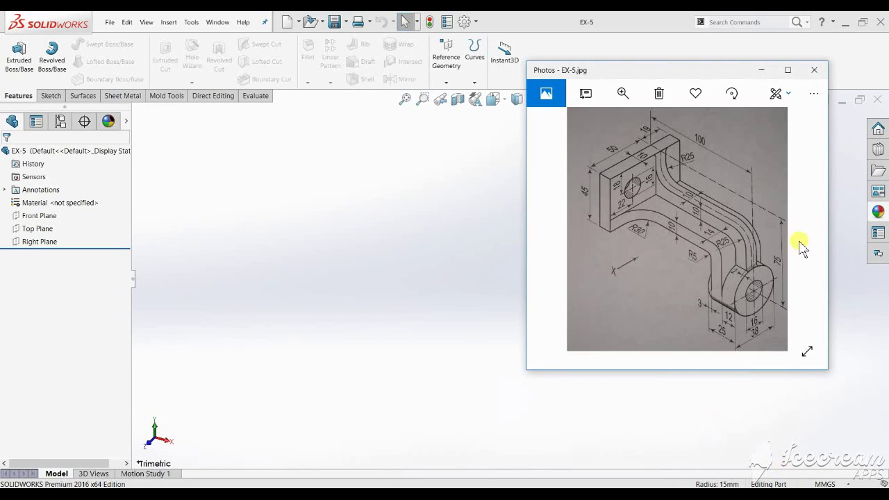
mouse_move(700, 79)
left_mouse_down()
mouse_move(702, 89)
mouse_move(740, 103)
left_mouse_up()
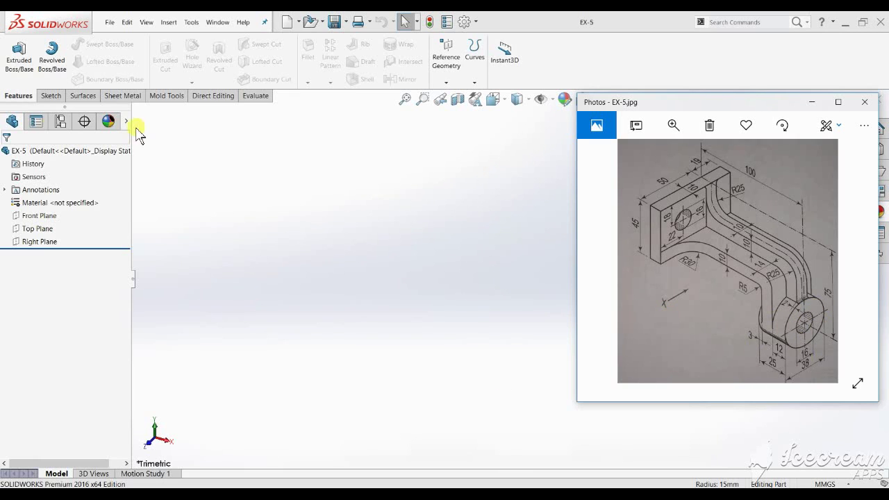
Start a sketch on the Front Plane with two midpoint lines crossing the origin.
left_click(49, 96)
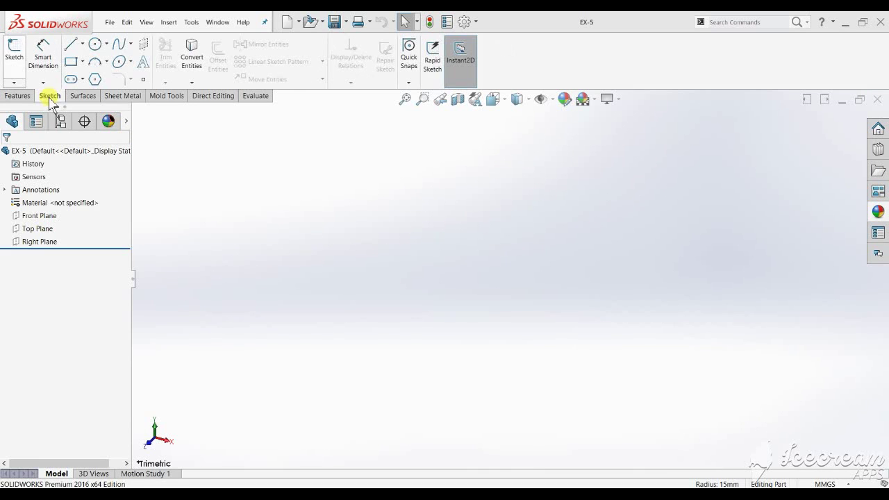
left_click(14, 53)
left_click(398, 240)
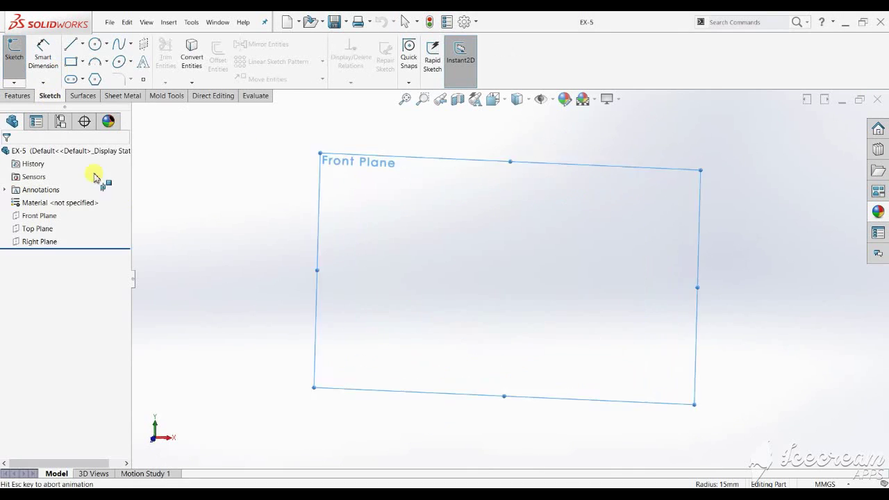
left_click(82, 44)
left_click(94, 81)
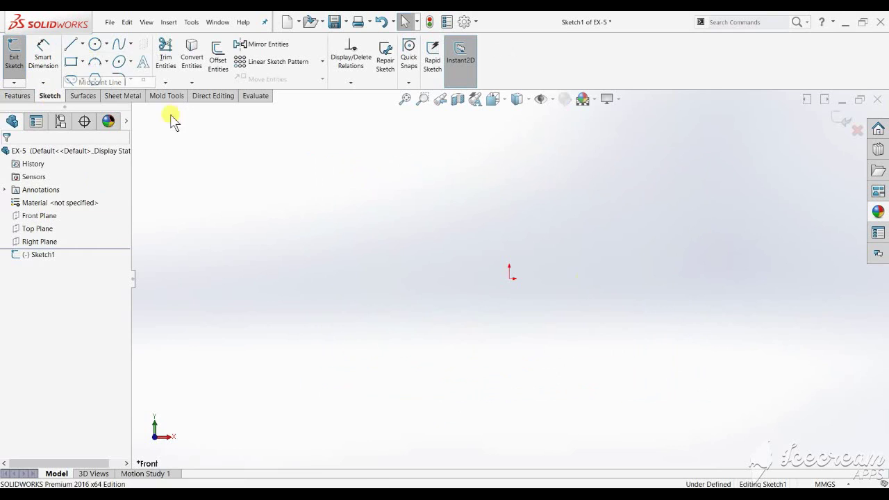
left_click(511, 274)
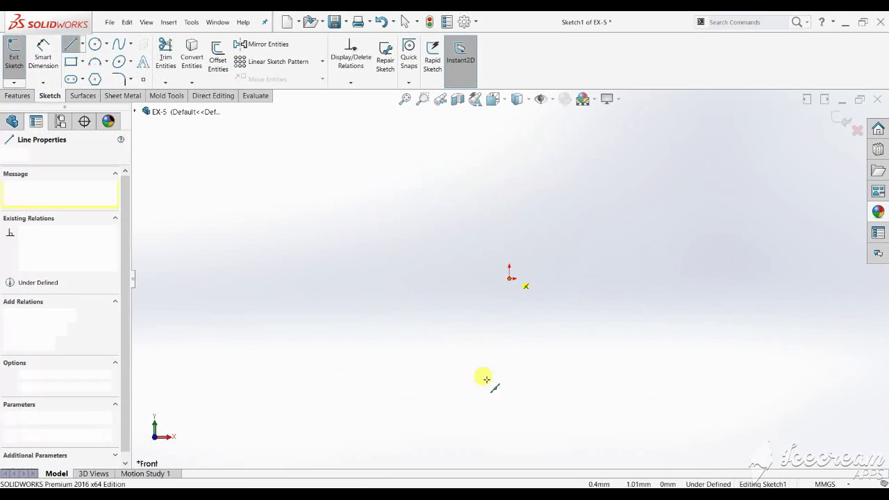
left_click(496, 431)
left_click(509, 278)
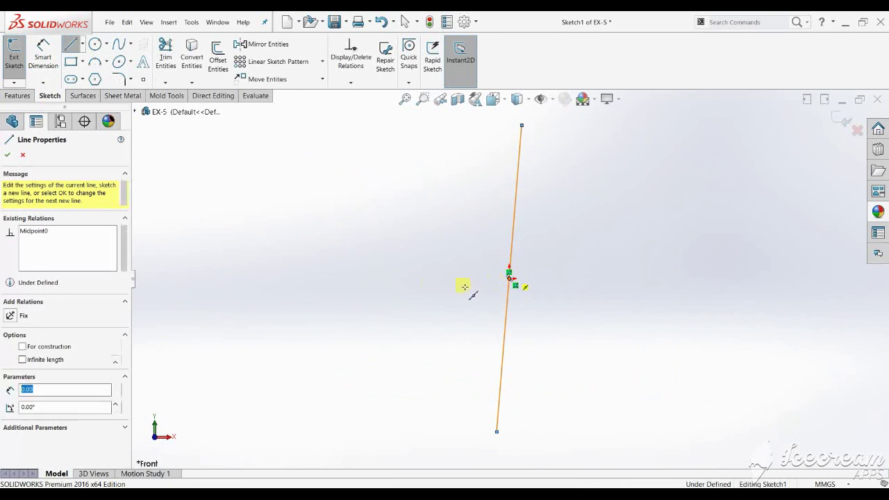
left_click(327, 279)
key("Escape")
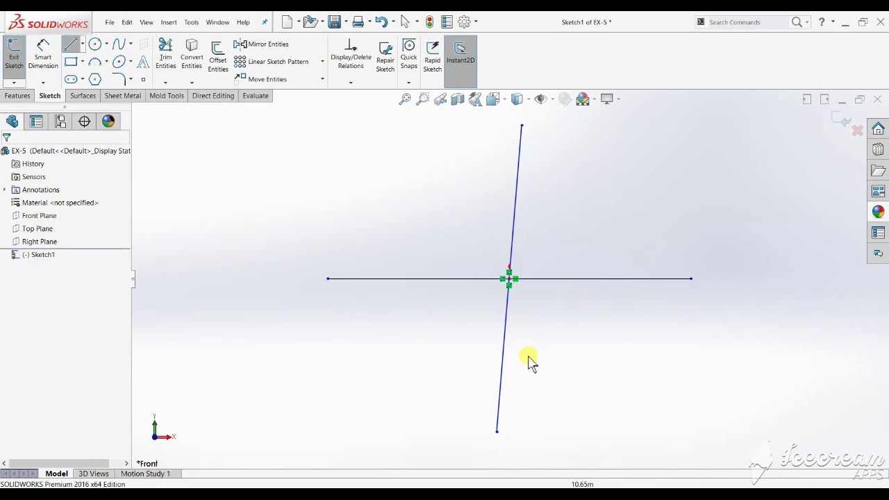
Make the slanted line vertical and turn both lines into construction centerlines.
left_click_drag(618, 250, 476, 372)
left_click_drag(604, 209, 396, 241)
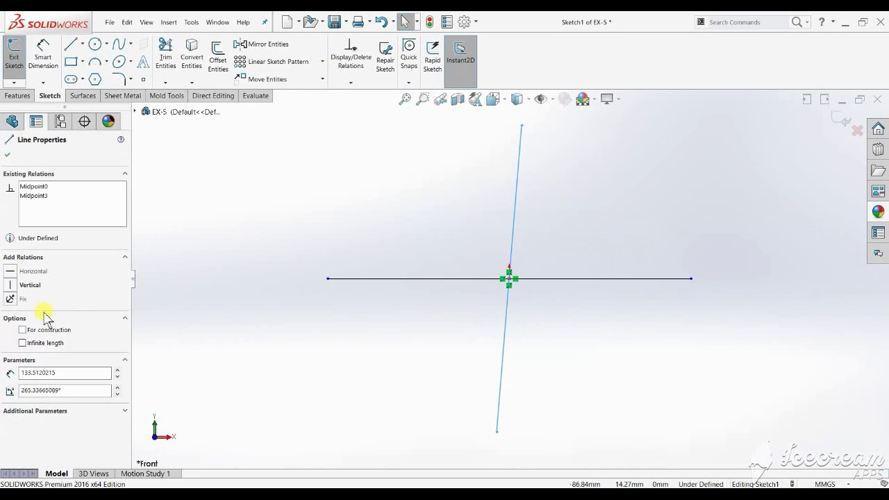
left_click(32, 287)
left_click_drag(629, 189, 366, 320)
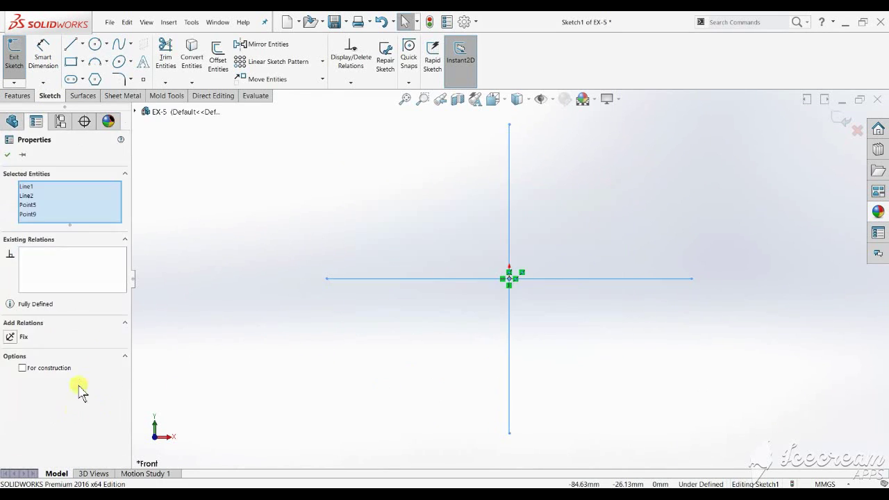
left_click(48, 361)
key("Escape")
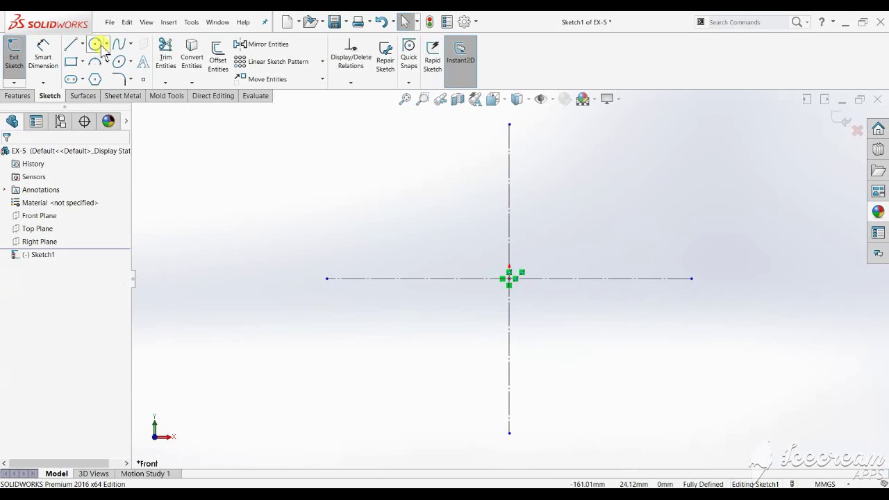
Draw an outer and an inner circle, both centred on the origin.
left_click(98, 46)
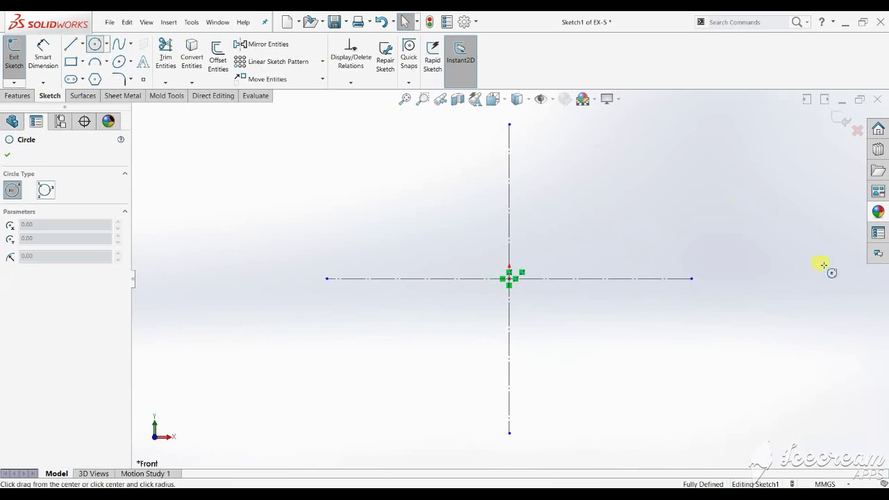
scroll(566, 296, "down", 2)
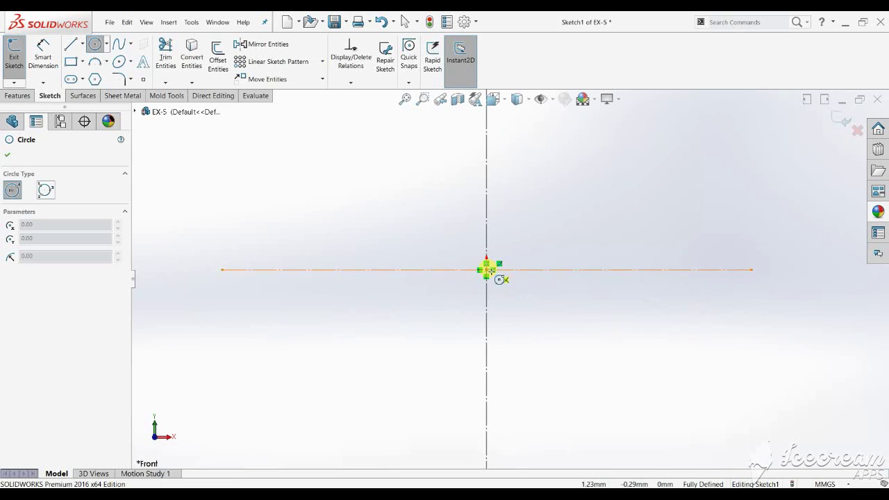
left_click(486, 269)
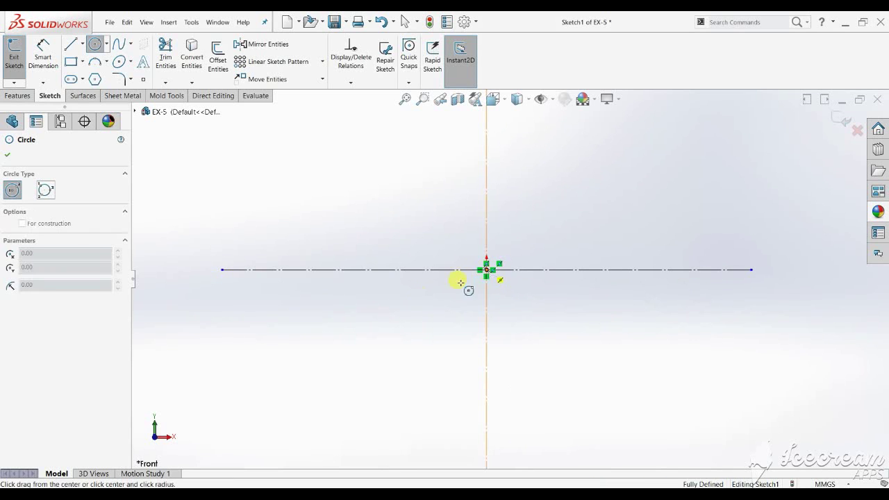
left_click(324, 358)
scroll(559, 252, "down", 3)
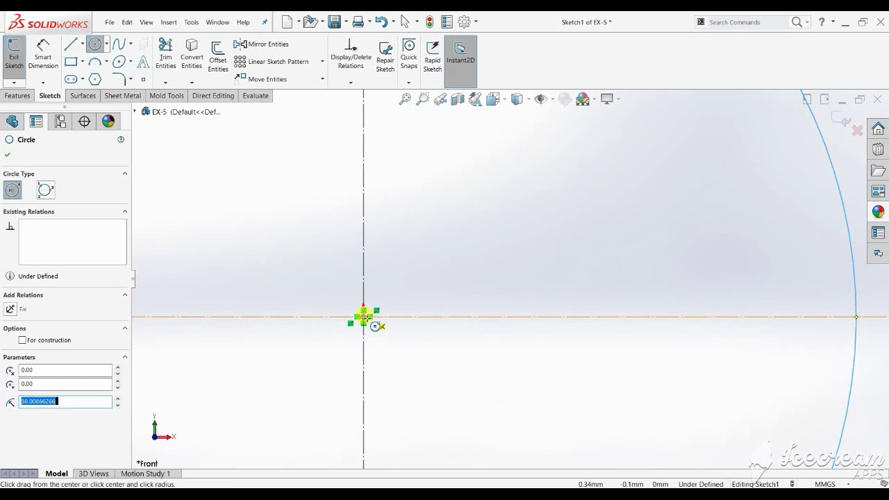
left_click(368, 320)
scroll(522, 340, "up", 2)
scroll(627, 264, "up", 1)
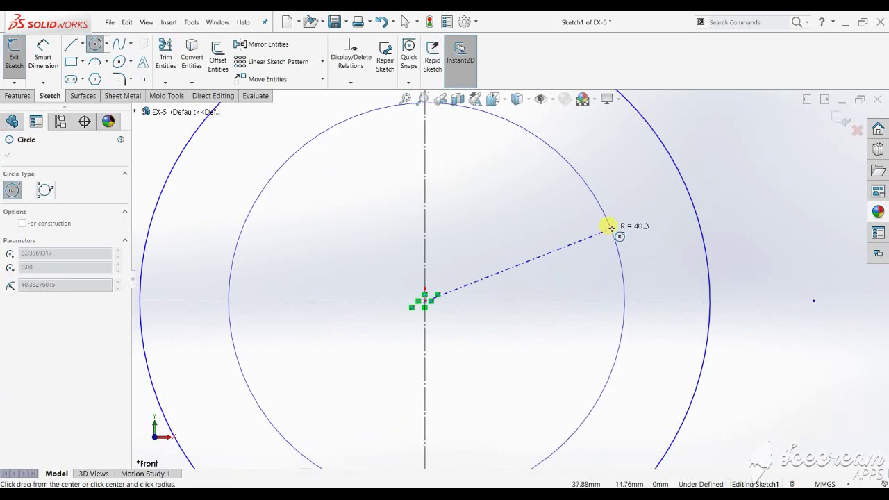
left_click(611, 225)
key("Escape")
Dimension the inner circle Ø16 and the outer circle Ø38.
left_click(42, 63)
left_click(581, 175)
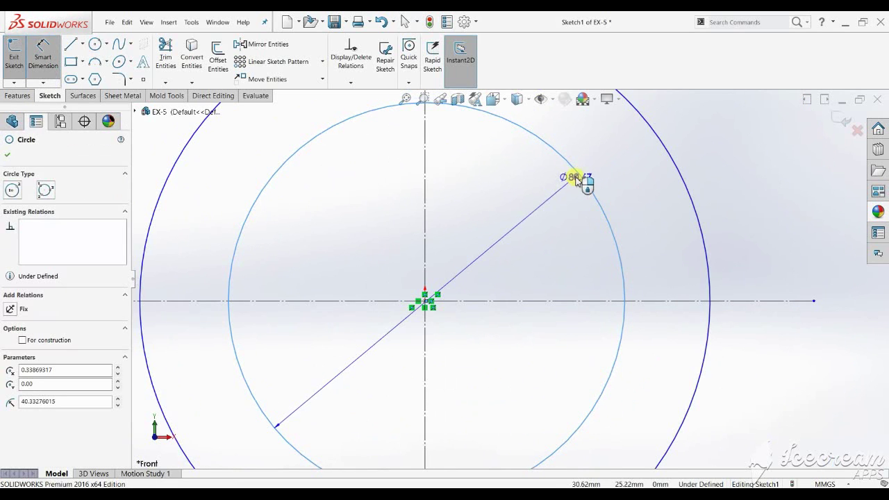
left_click(564, 191)
left_click(591, 479)
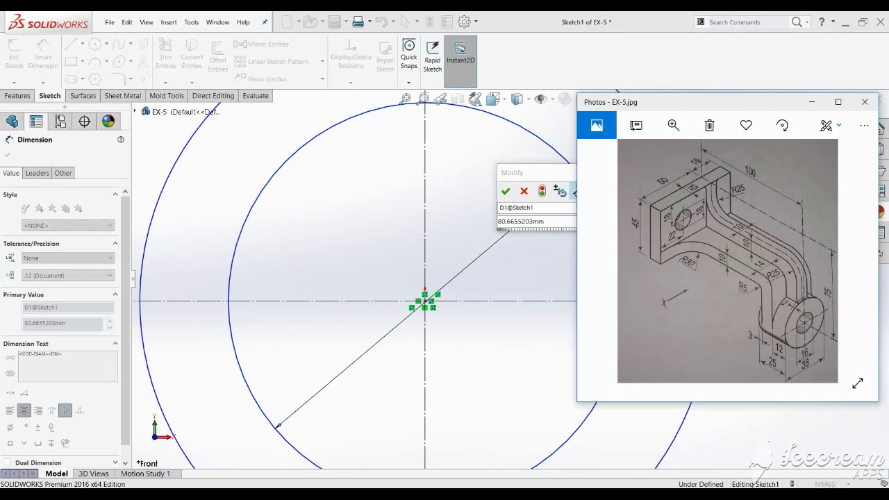
left_click(591, 479)
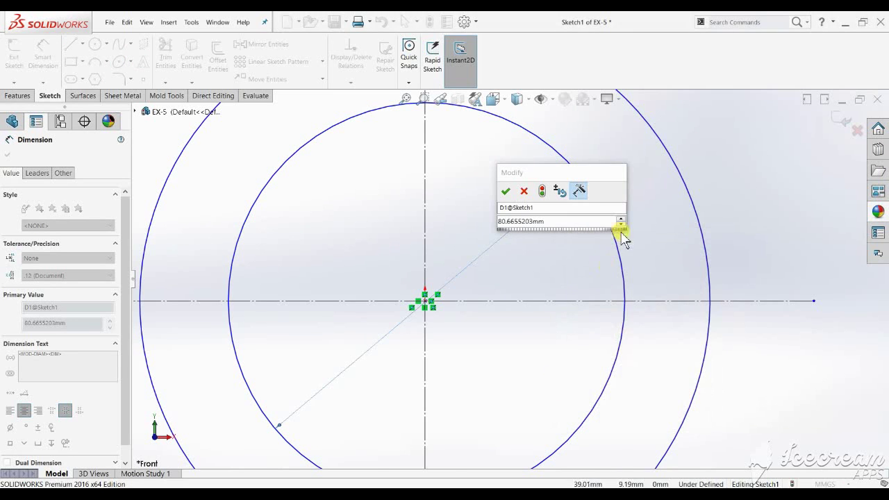
type("16")
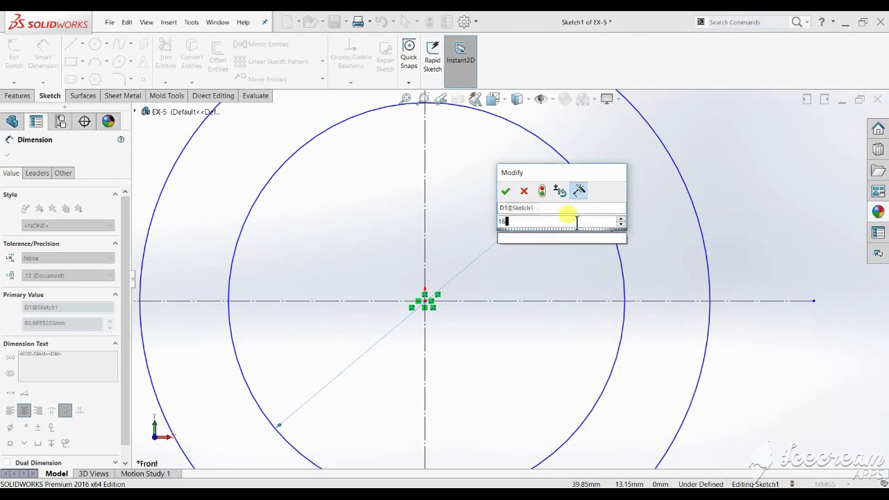
key("Return")
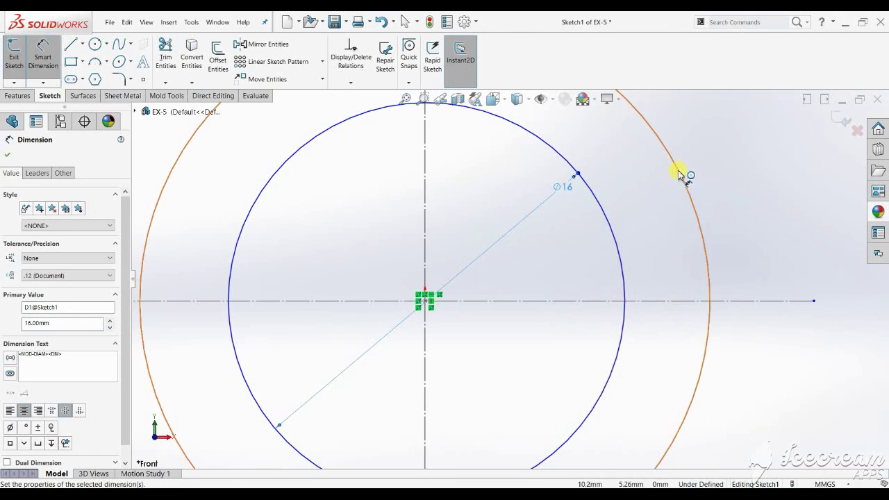
left_click(680, 174)
left_click(656, 198)
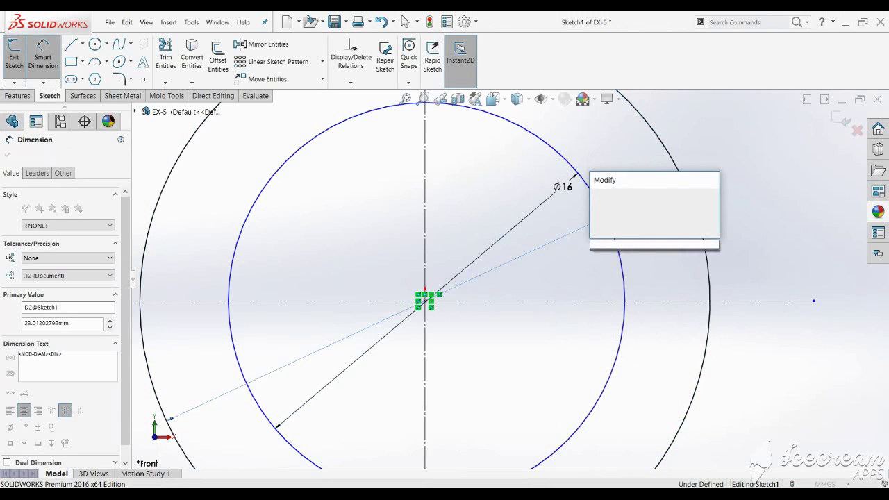
type("38")
key("Return")
scroll(659, 239, "up", 2)
scroll(642, 258, "up", 2)
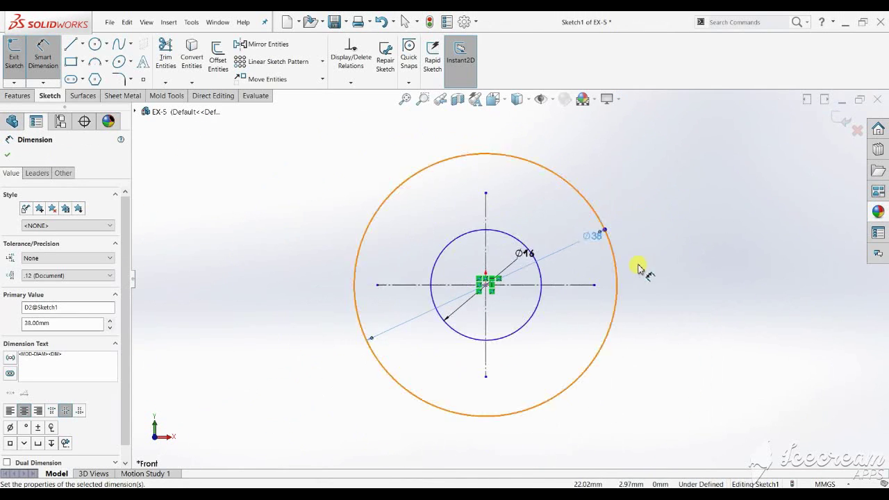
scroll(590, 284, "up", 2)
key("Escape")
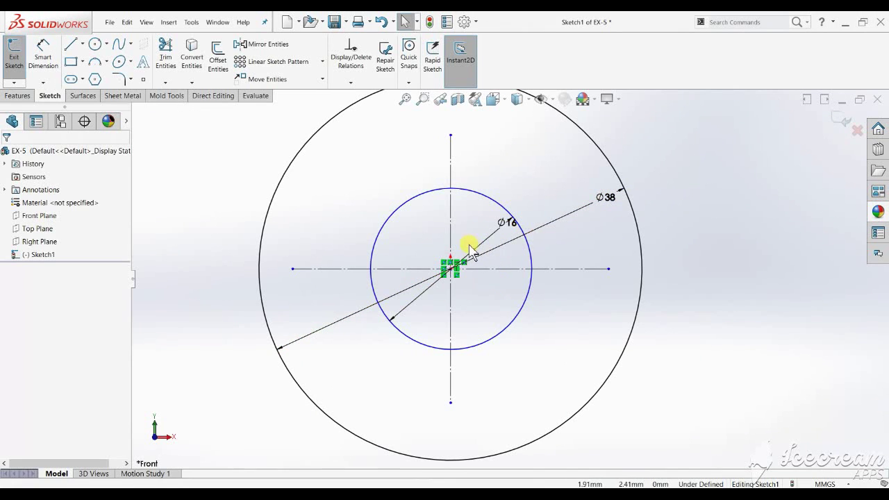
Check the sketch is locked, move the Ø38 label beside its circle, and close the reference drawing.
left_click_drag(456, 277, 451, 269)
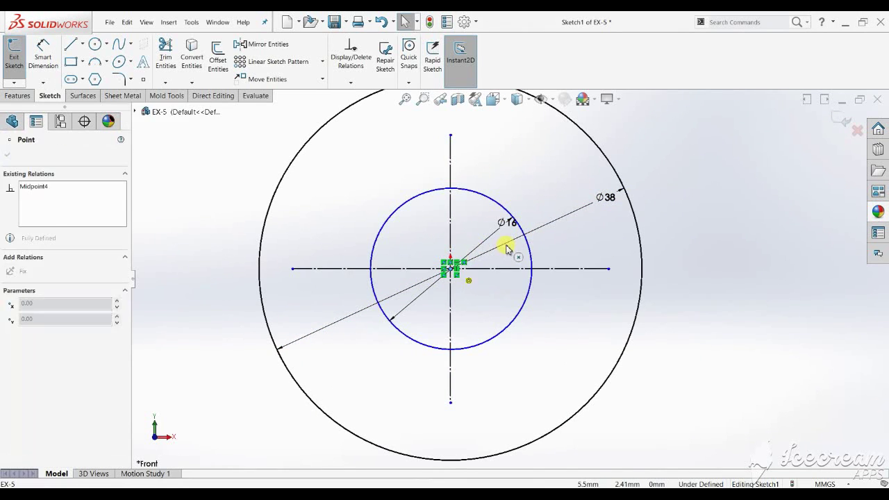
left_click(503, 211)
key("Escape")
scroll(452, 260, "down", 3)
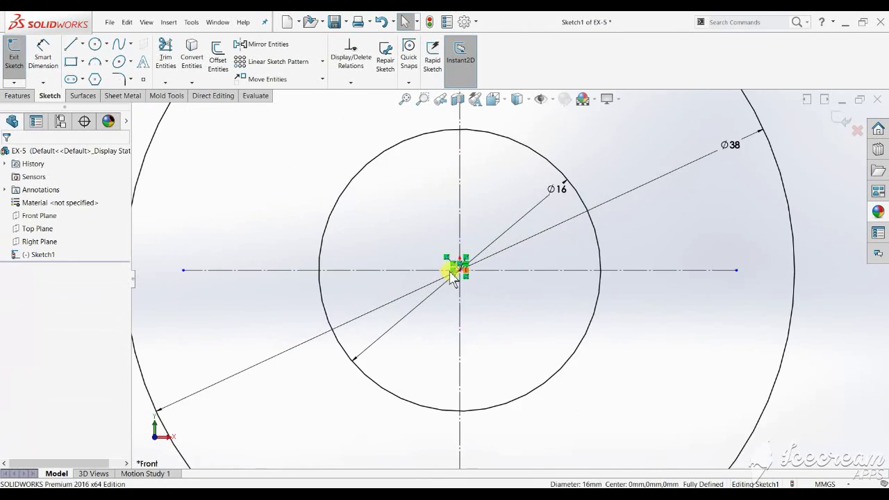
scroll(561, 252, "up", 3)
left_click_drag(635, 202, 716, 317)
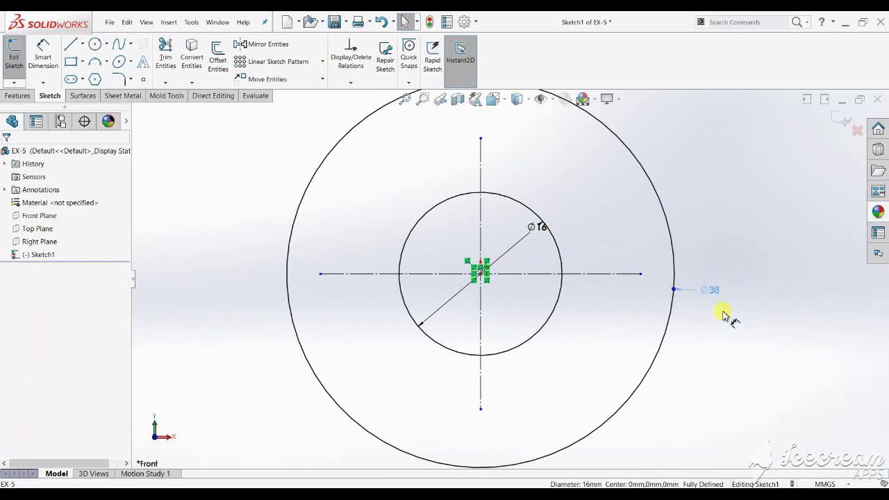
left_click(616, 461)
key("alt+Tab")
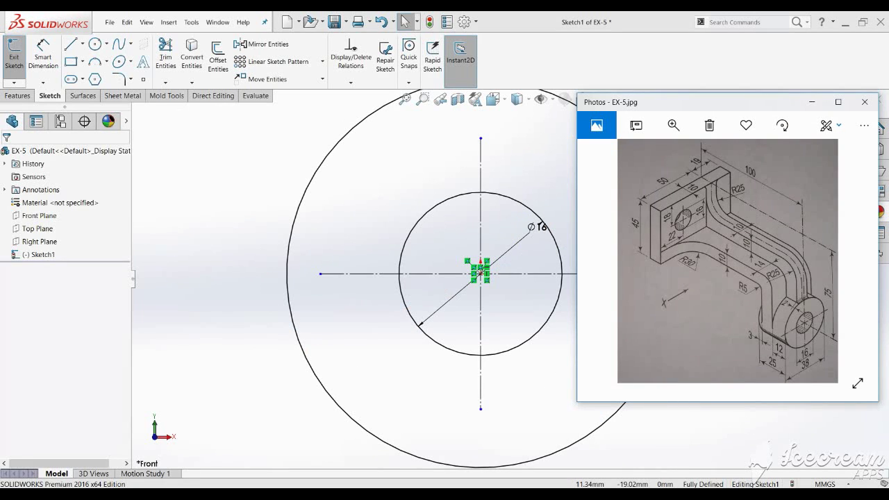
left_click(864, 101)
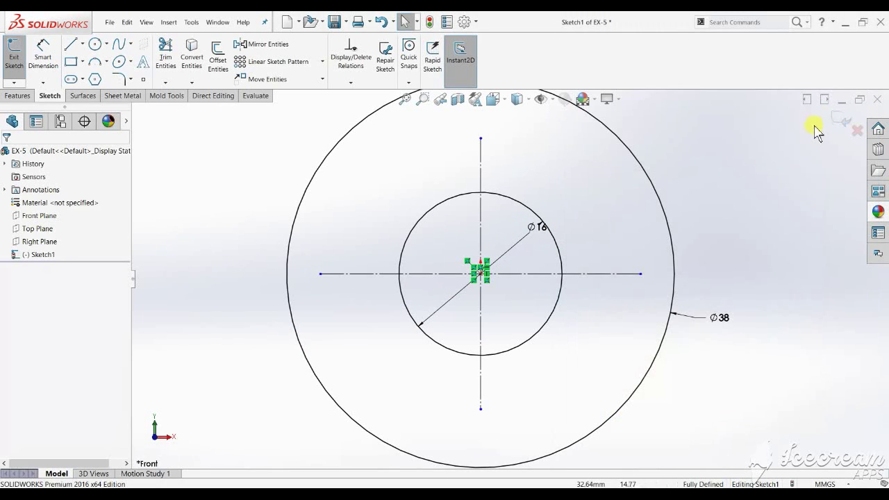
Extrude the ring sketch 25 mm with Mid Plane into a hollow cylinder.
left_click(838, 119)
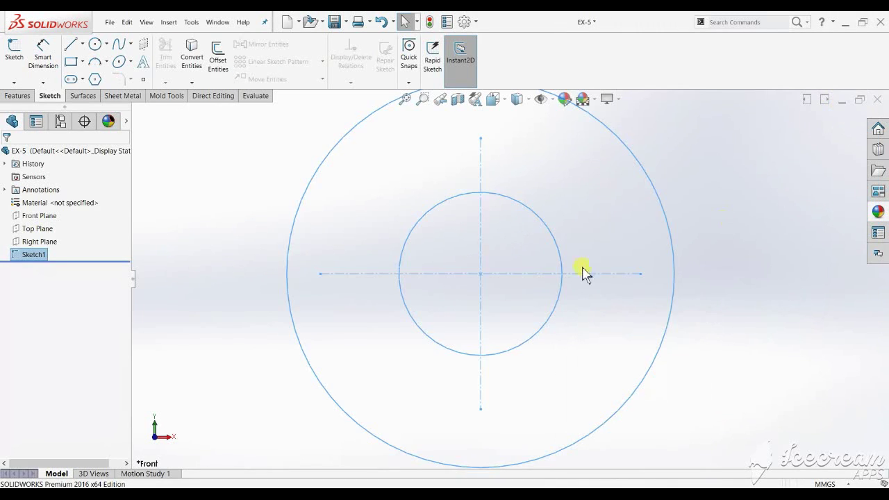
scroll(581, 270, "up", 3)
middle_click_drag(526, 327, 514, 333)
left_click(17, 96)
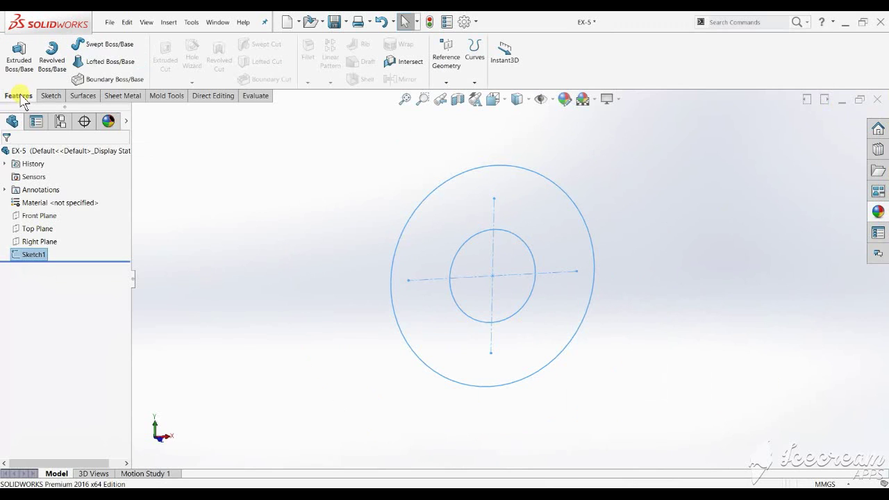
left_click(18, 52)
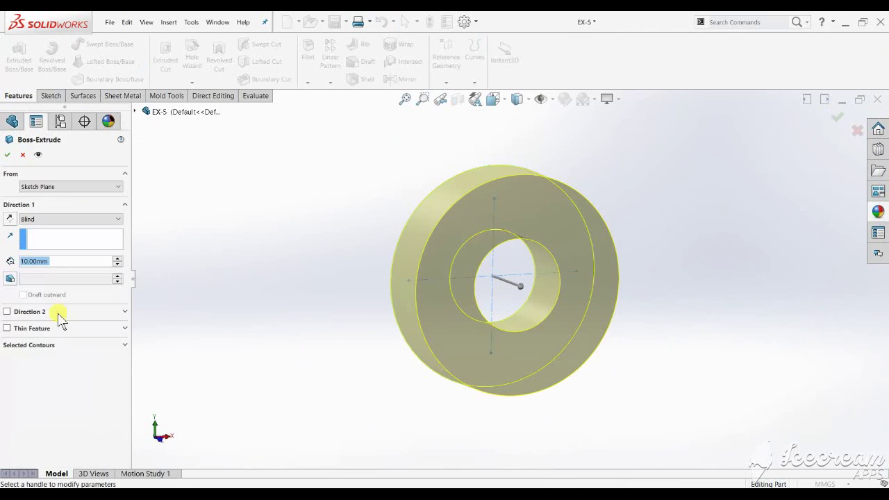
type("25")
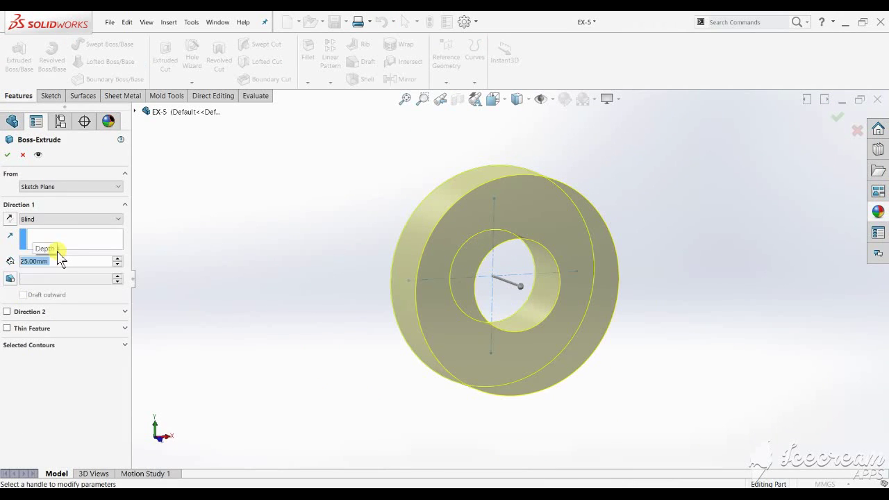
key("Return")
left_click(52, 219)
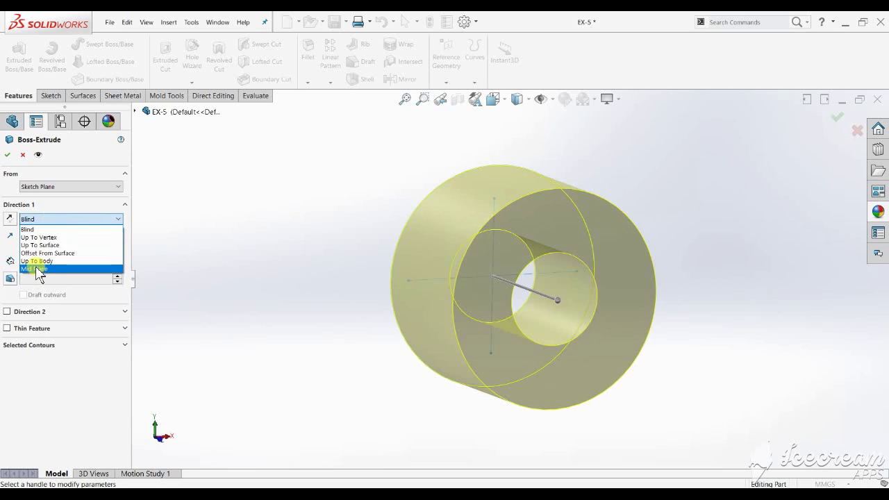
left_click(39, 266)
left_click(7, 155)
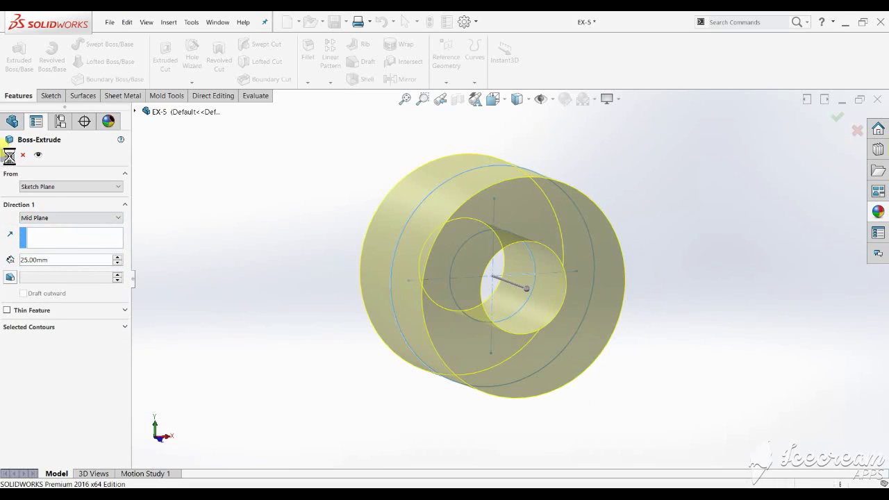
mouse_move(563, 265)
middle_mouse_down()
mouse_move(389, 243)
mouse_move(502, 252)
middle_mouse_up()
key("alt+Tab")
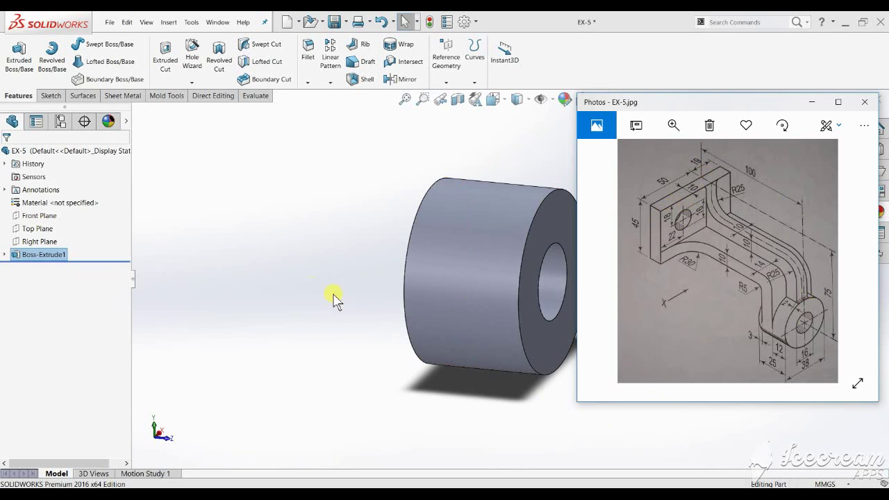
Start a new plane from Reference Geometry > Plane.
left_click(302, 286)
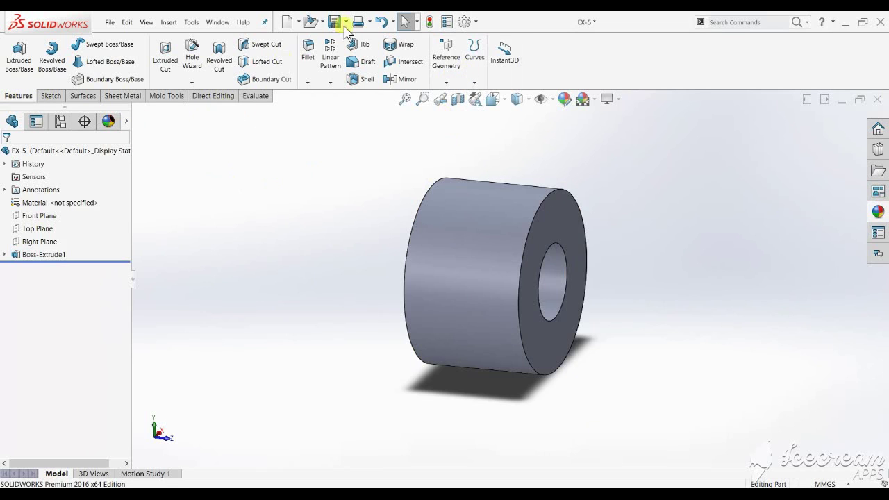
left_click(455, 71)
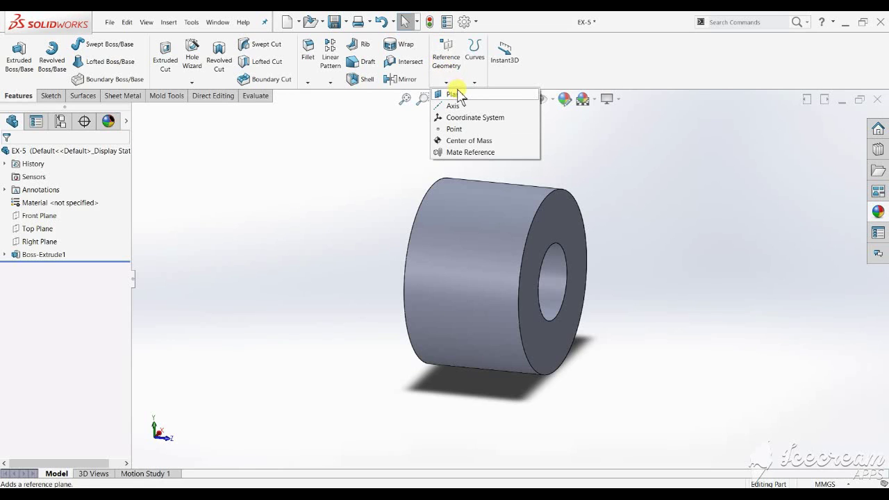
left_click(455, 94)
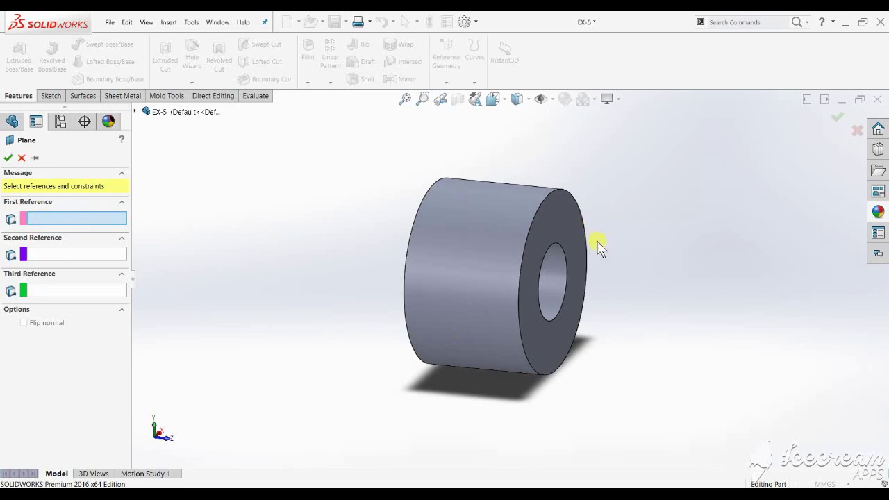
Create Plane1 offset 100 mm from the cylinder's end face, flipped to the far side.
left_click(556, 212)
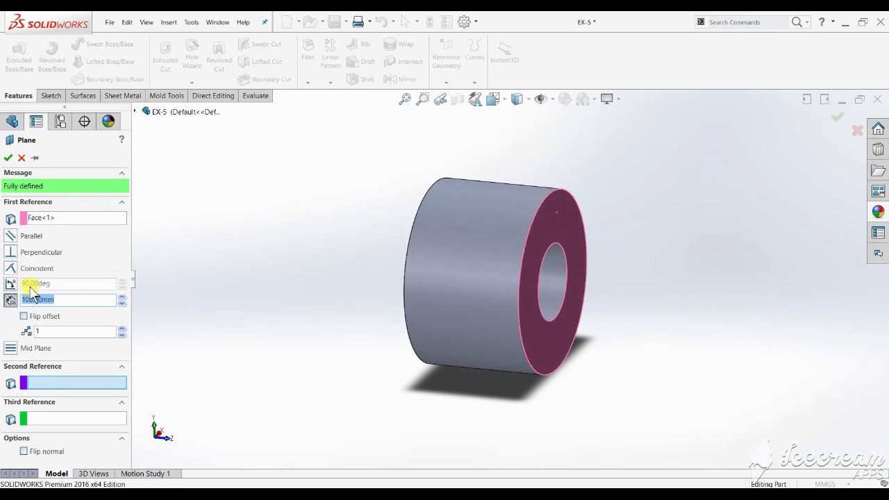
left_click(43, 219)
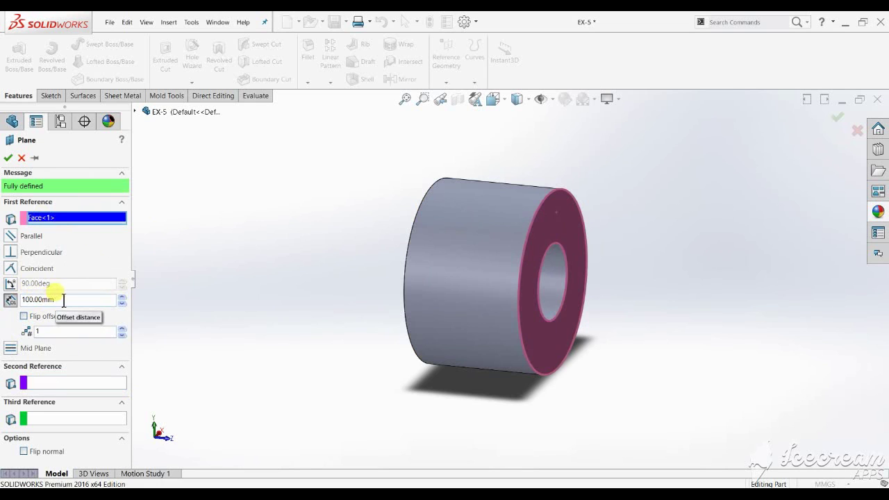
left_click(12, 303)
type("100")
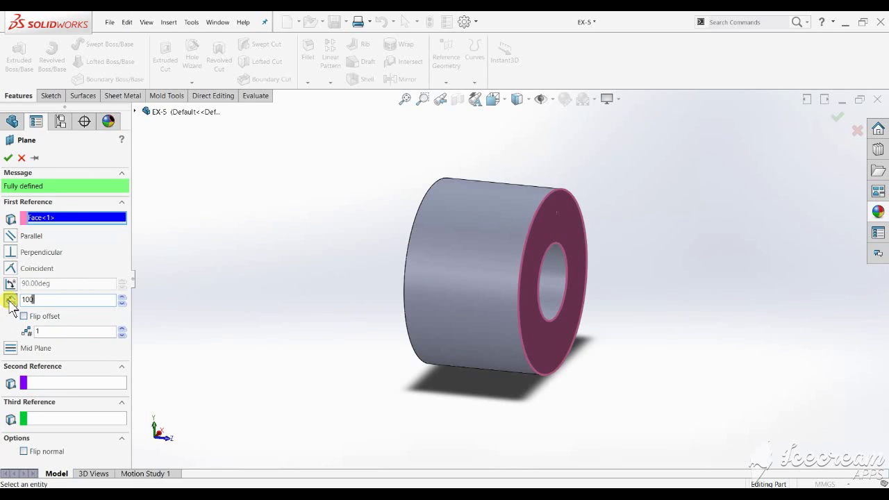
scroll(645, 271, "up", 4)
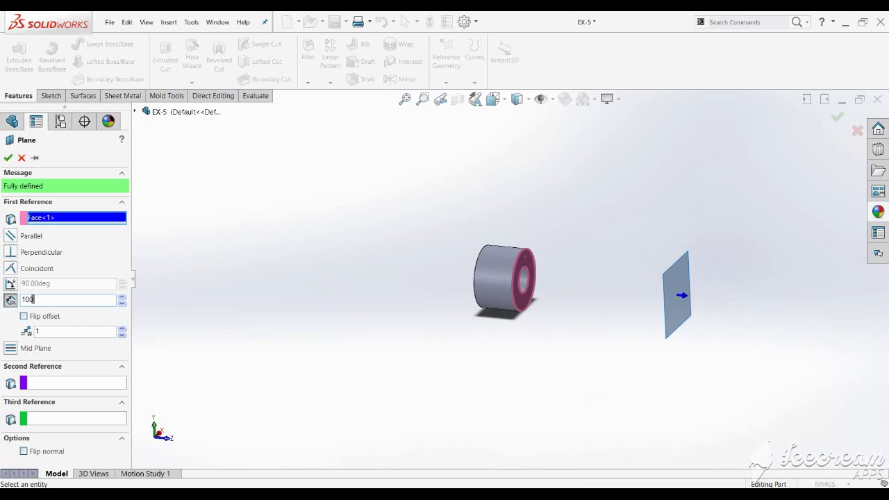
key("alt+Tab")
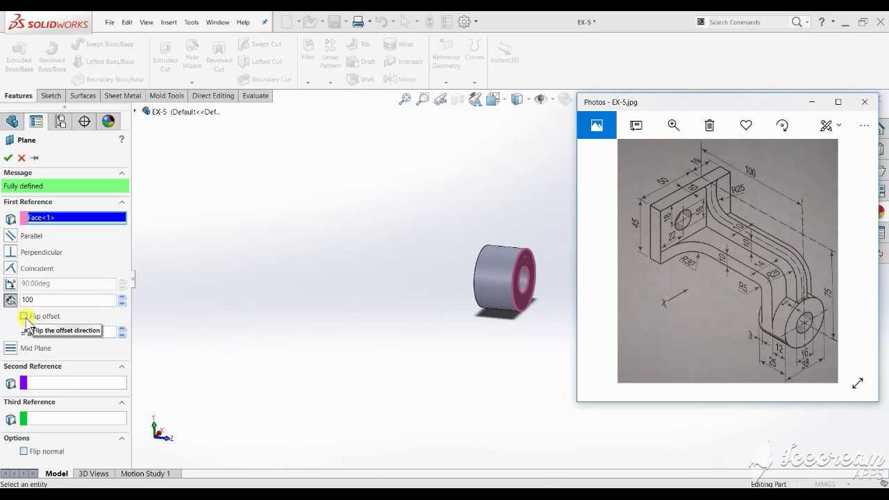
left_click(25, 317)
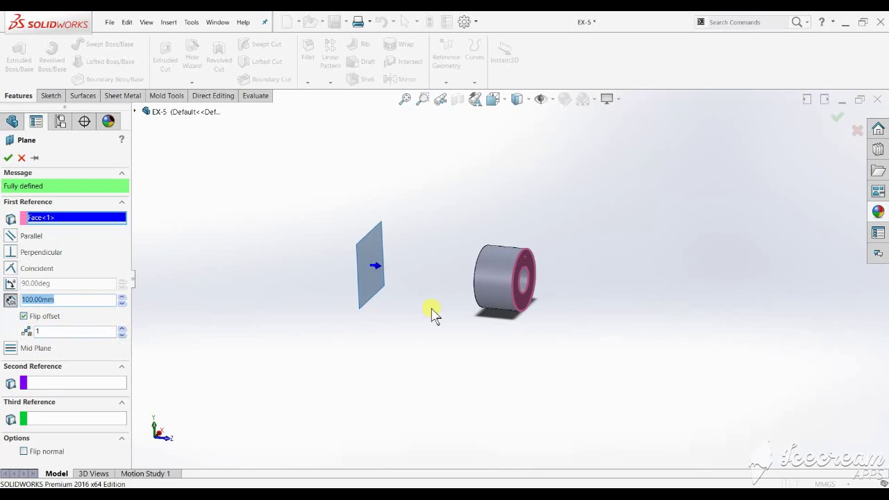
key("z")
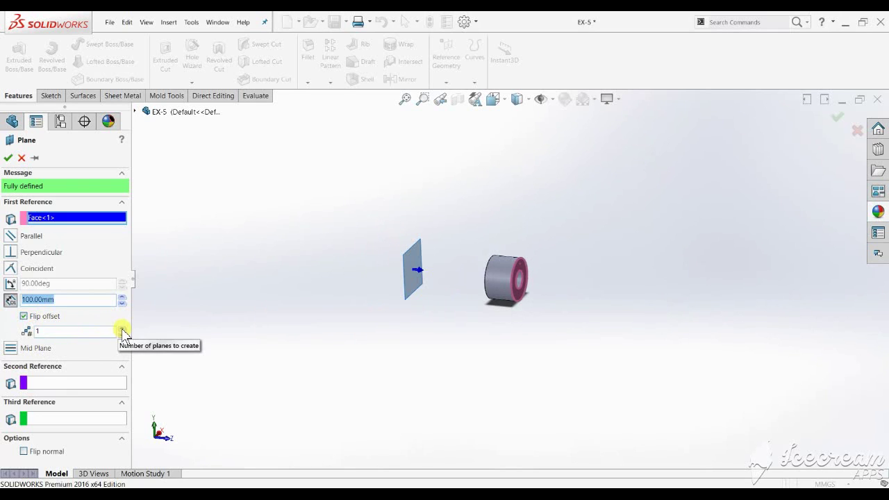
left_click(121, 328)
left_click(122, 328)
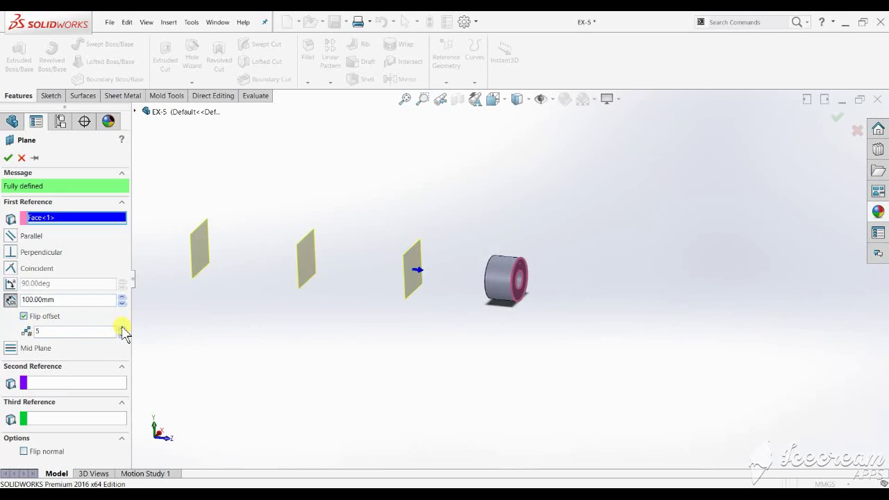
left_click(122, 335)
left_click(122, 334)
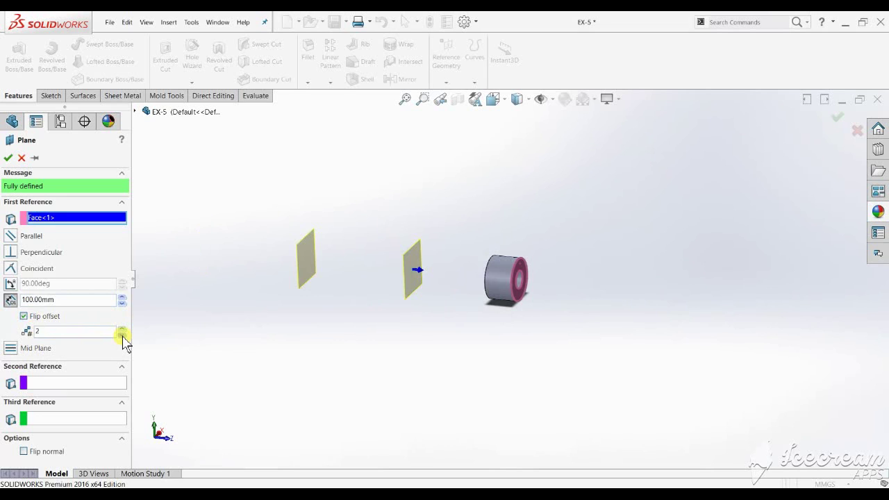
left_click(122, 335)
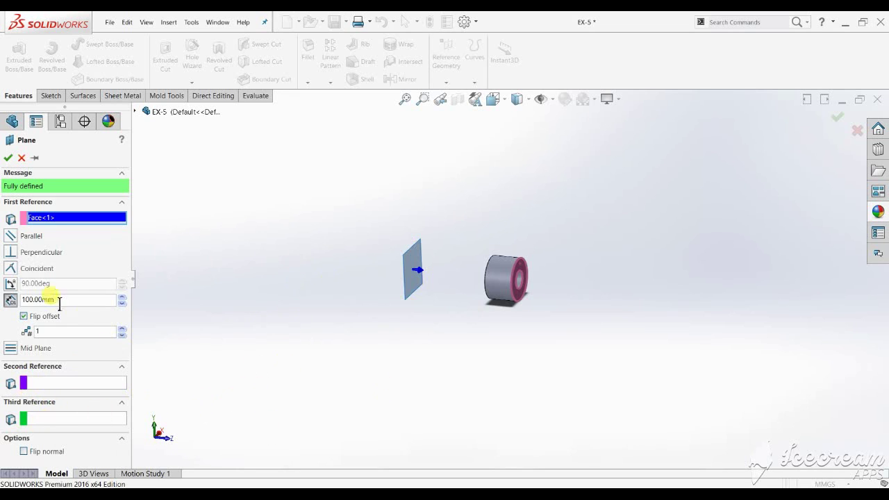
left_click(9, 159)
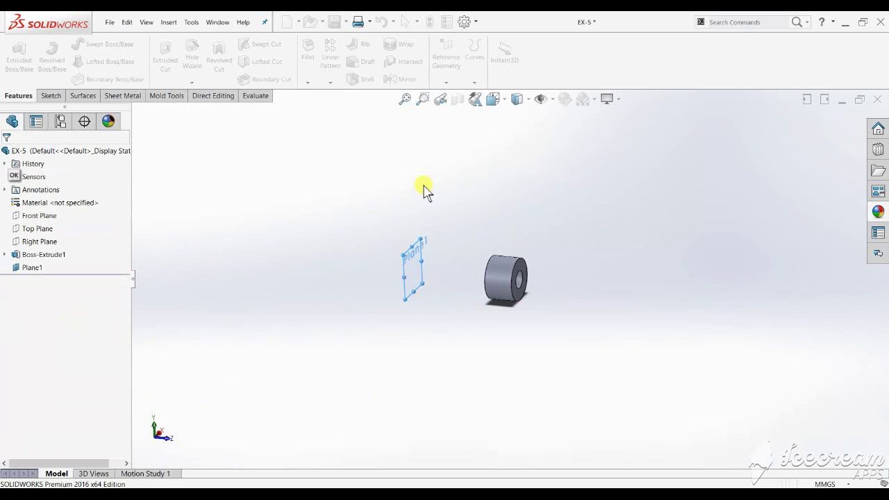
Start a sketch on Plane1 and view it normal to the plane.
middle_click_drag(406, 317, 341, 291)
left_click(340, 291)
mouse_move(536, 242)
middle_mouse_down()
mouse_move(440, 317)
mouse_move(446, 308)
mouse_move(458, 332)
mouse_move(388, 305)
middle_mouse_up()
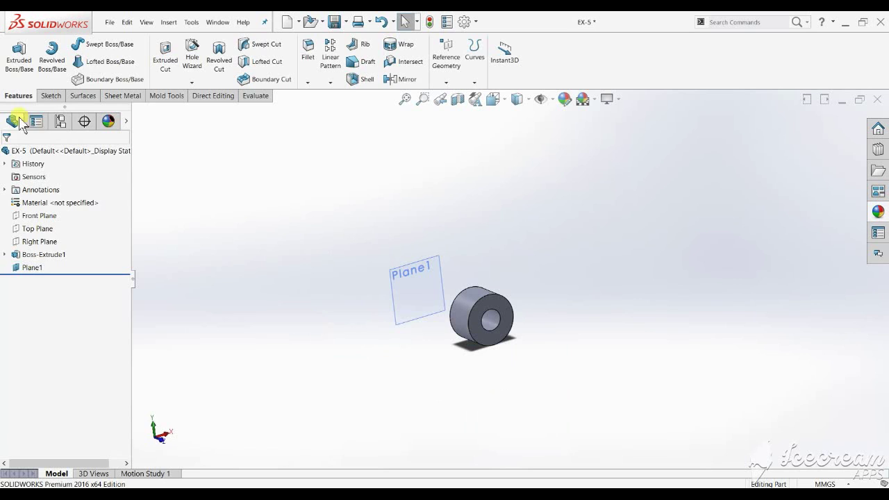
left_click(50, 95)
left_click(13, 46)
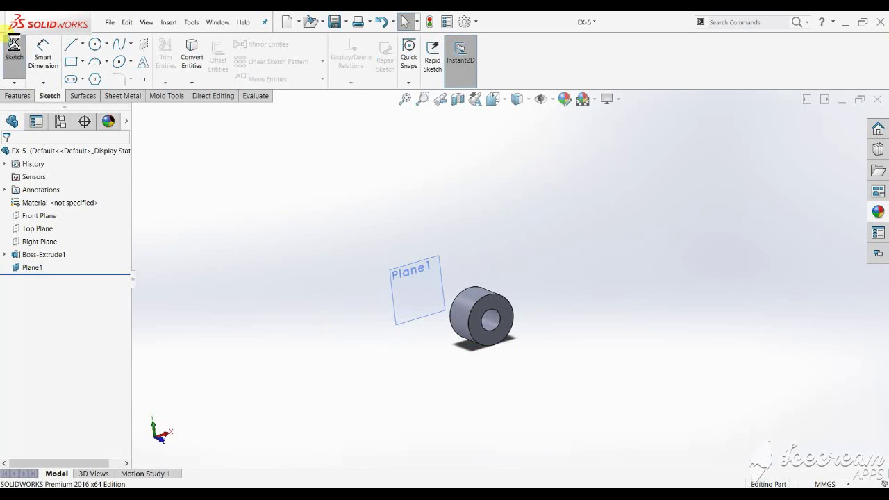
left_click(412, 290)
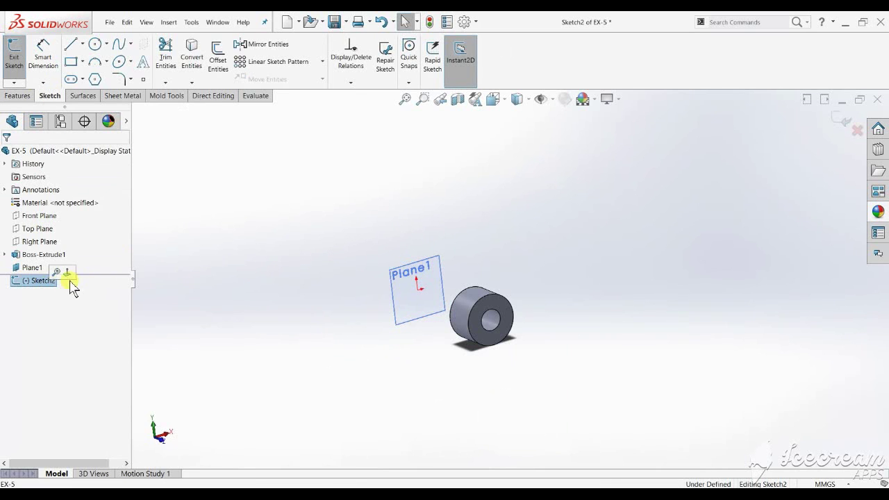
key("ctrl+8")
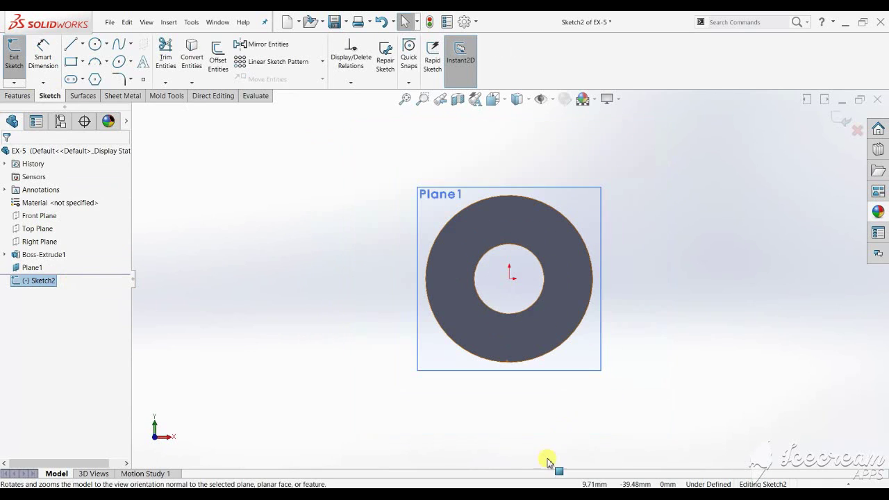
key("alt+Tab")
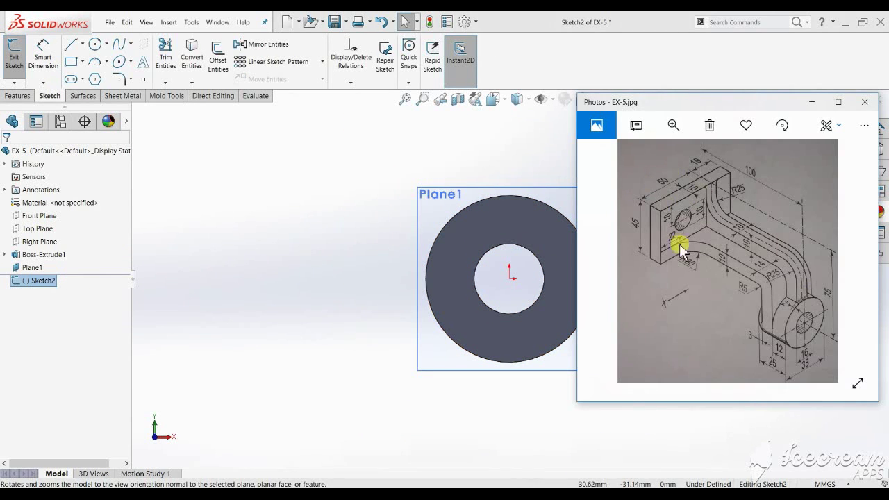
left_click(184, 124)
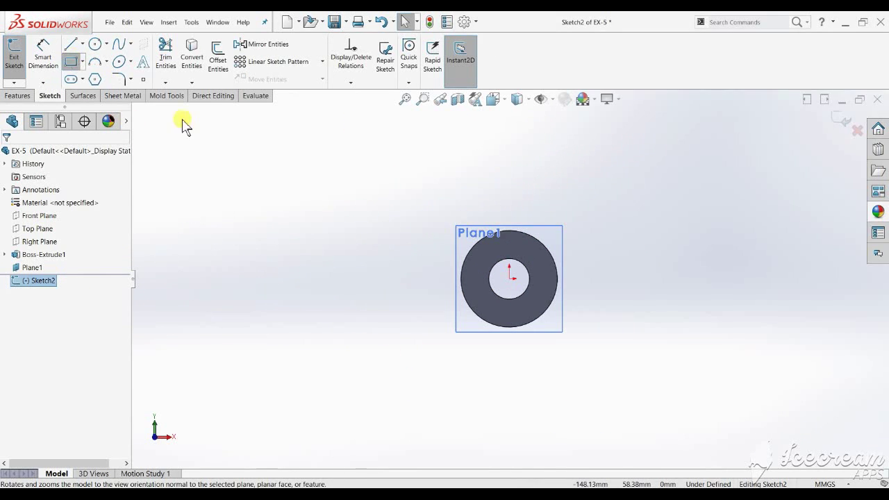
Choose Corner Rectangle and draw a small trial rectangle, undoing its resize.
left_click(81, 63)
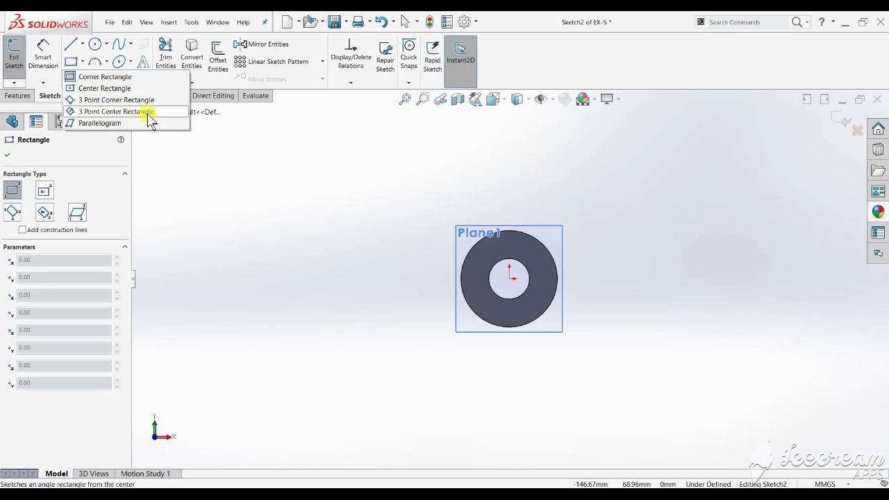
left_click(104, 76)
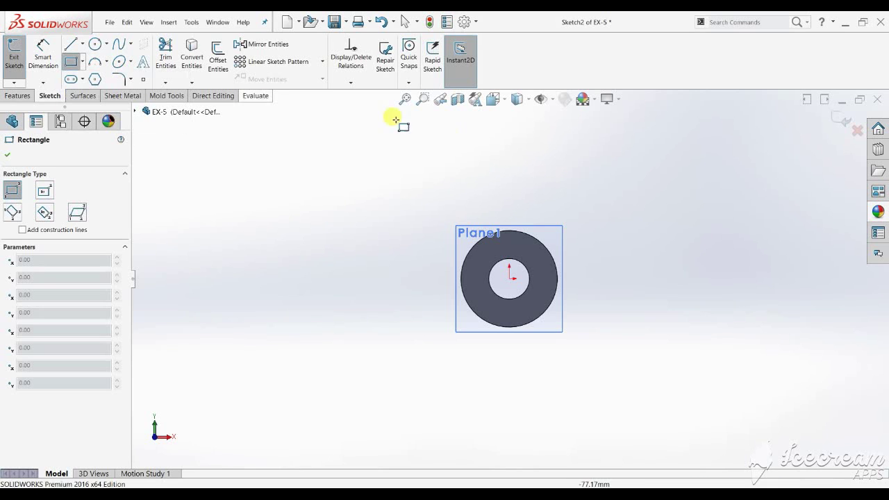
left_click(347, 168)
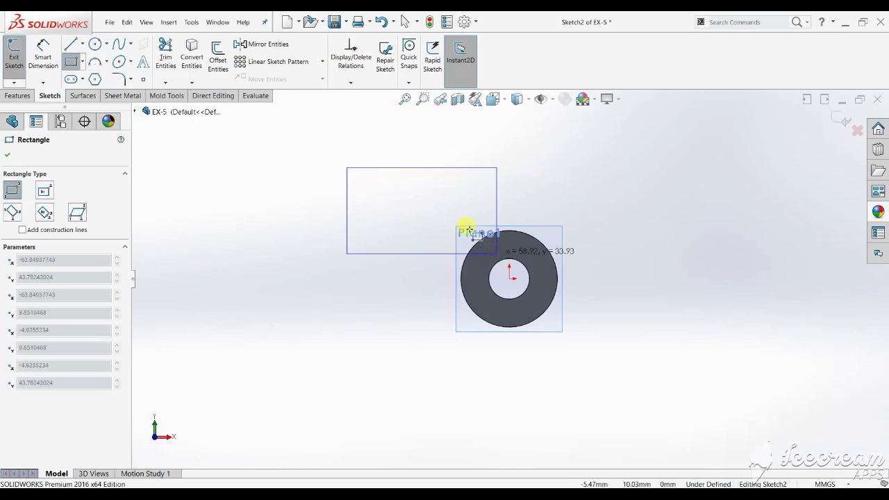
left_click(382, 182)
key("Escape")
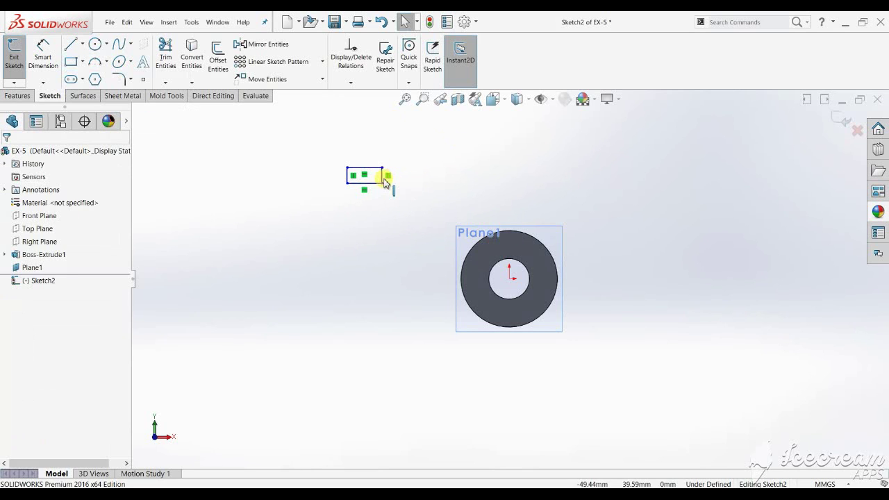
left_click_drag(382, 184, 422, 202)
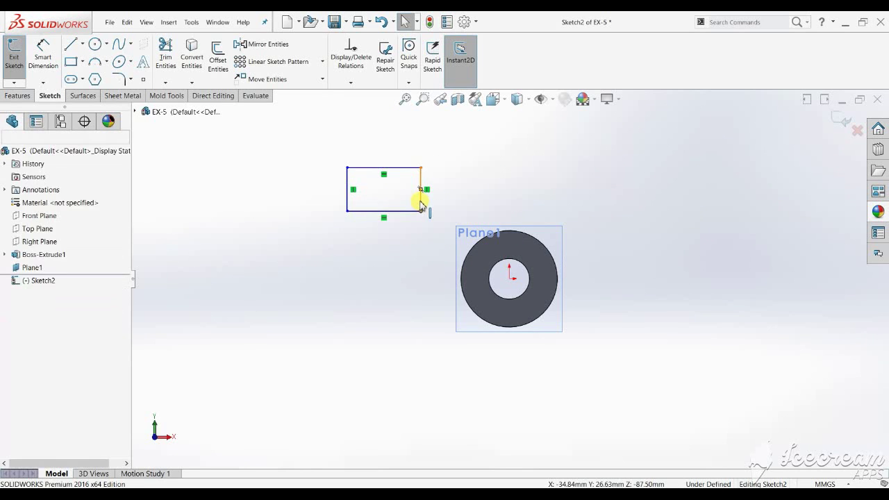
key("ctrl+z")
key("ctrl+z")
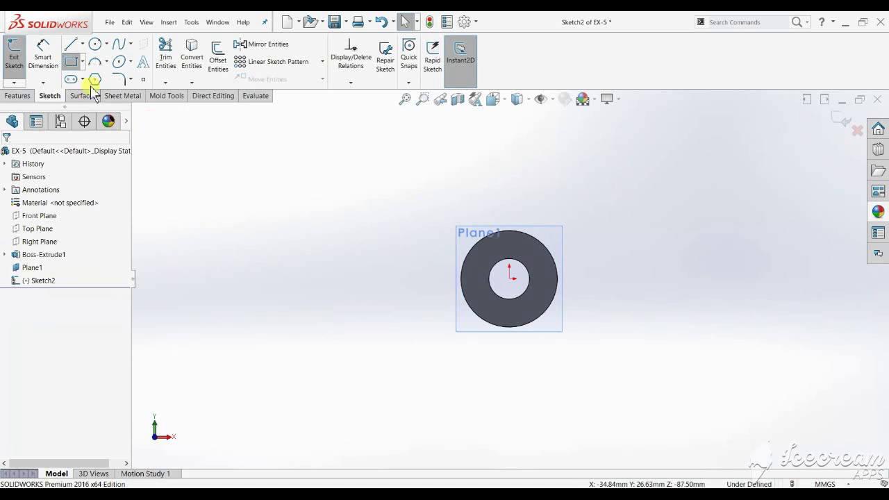
Draw a wide rectangle from above the ring down to the ring's centre level.
key("Return")
left_click(346, 162)
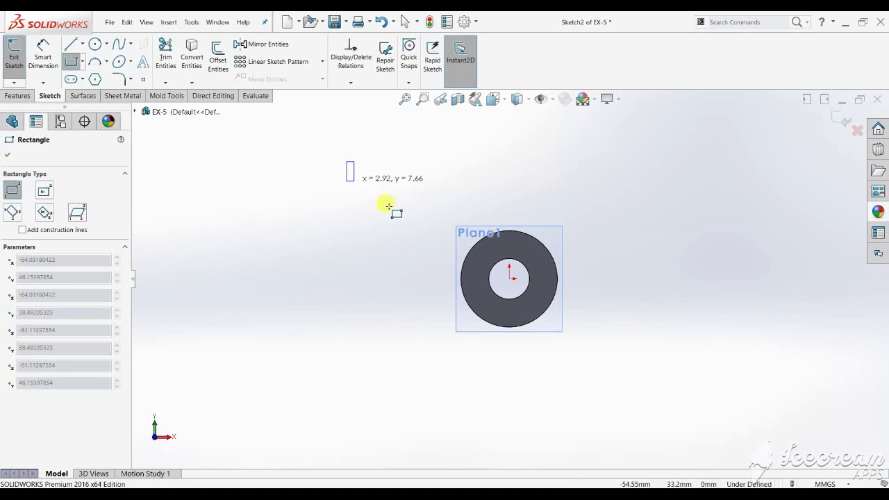
left_click(595, 272)
key("Escape")
scroll(576, 274, "down", 2)
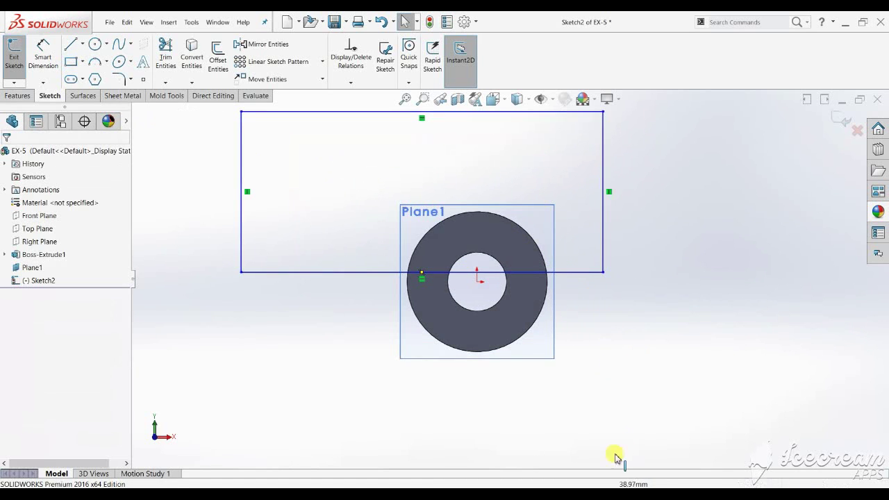
key("alt+Tab")
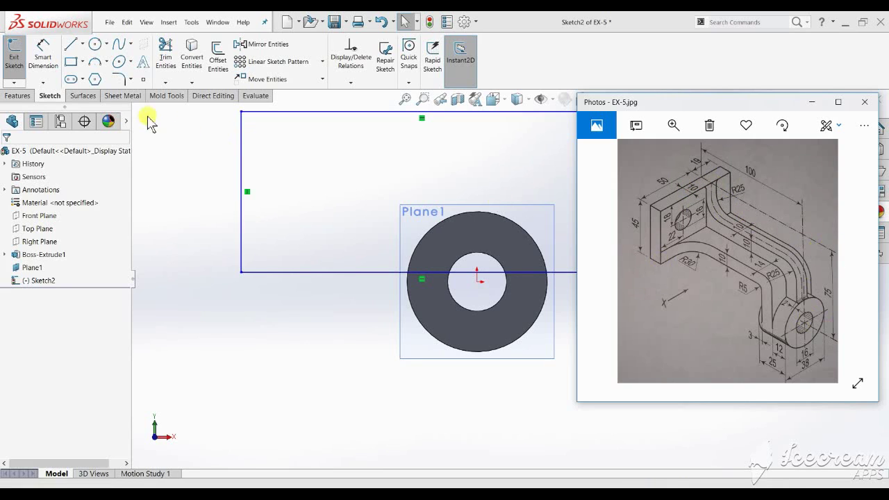
left_click(42, 52)
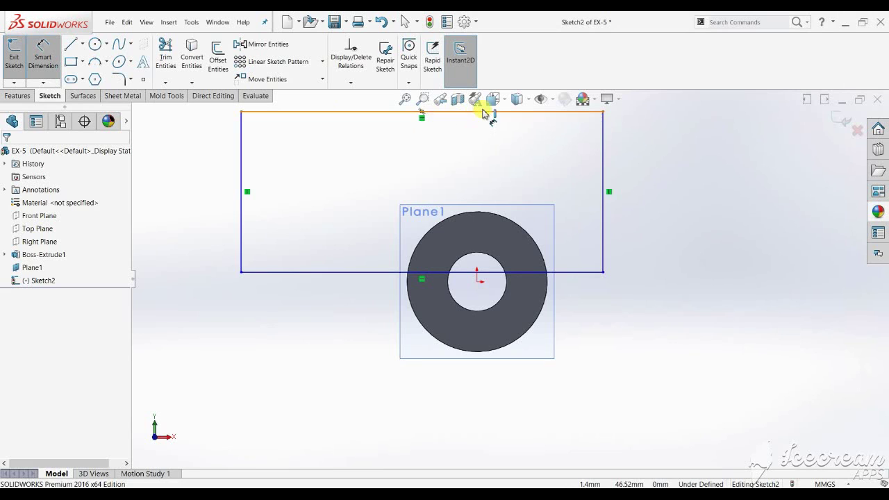
Dimension the rectangle's top edge 75 mm above the ring's centre.
scroll(484, 139, "up", 2)
scroll(500, 198, "down", 4)
left_click(526, 209)
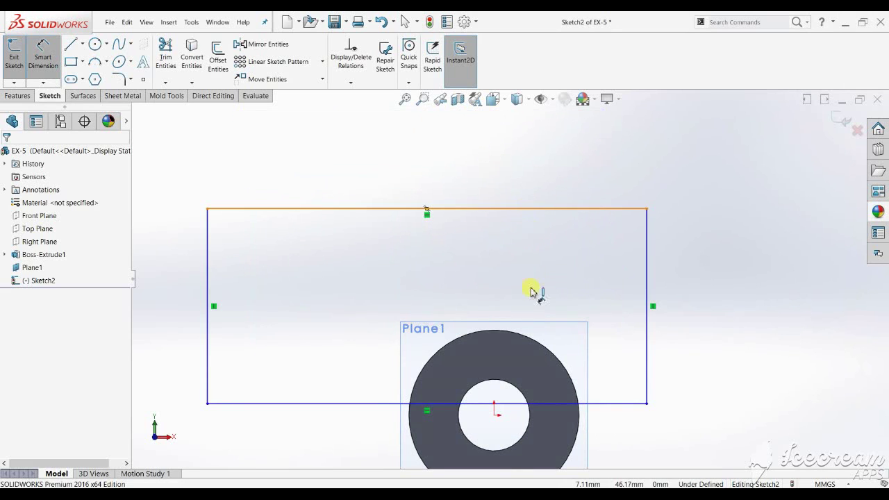
left_click(495, 415)
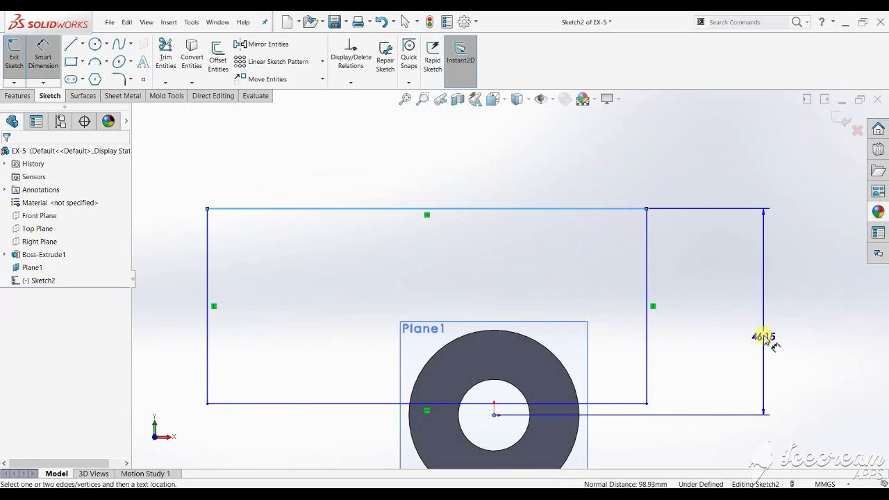
left_click(766, 337)
type("75")
key("Return")
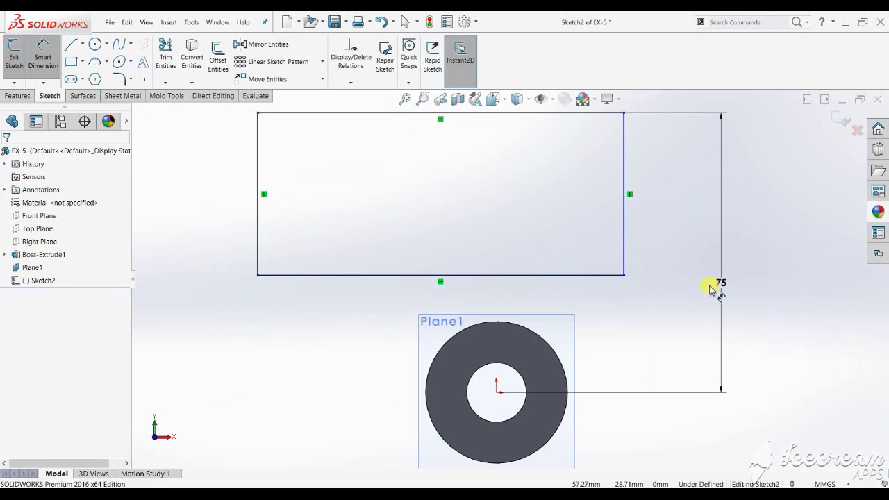
Set the rectangle's right edge to 45 mm and compare against the reference drawing.
scroll(521, 382, "up", 1)
key("alt+Tab")
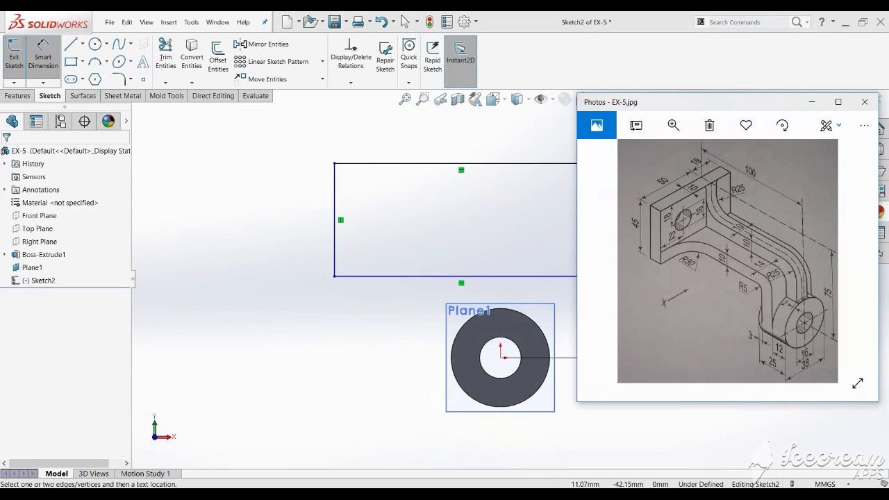
key("alt+Tab")
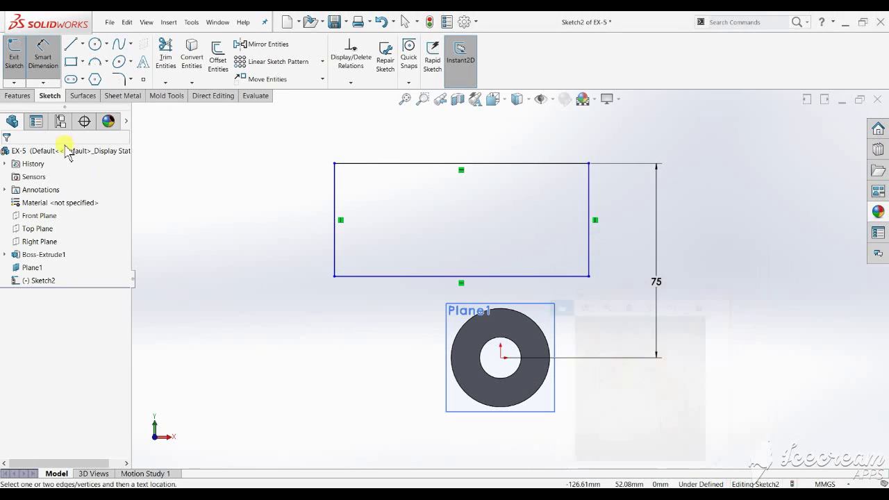
left_click(609, 201)
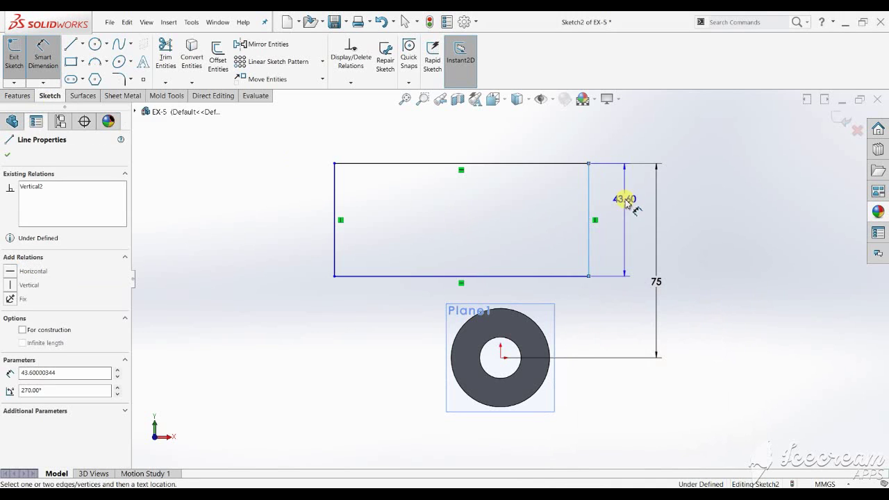
left_click(625, 201)
type("45")
key("Return")
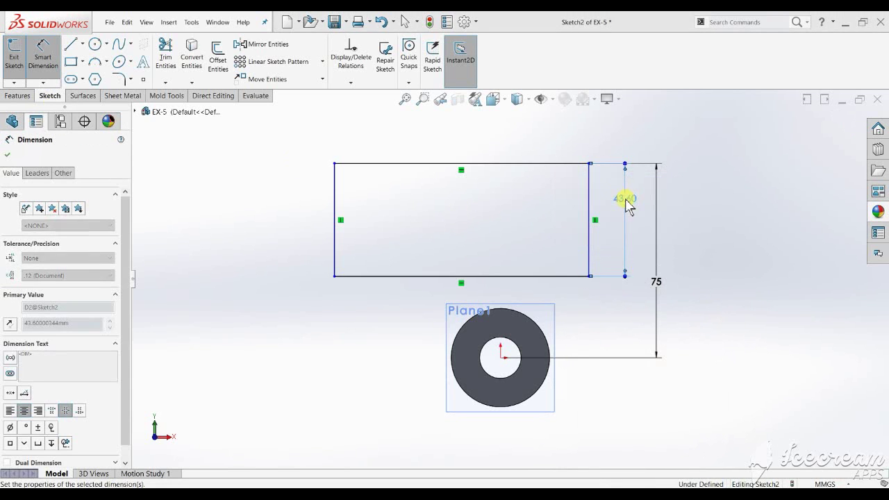
key("alt+Tab")
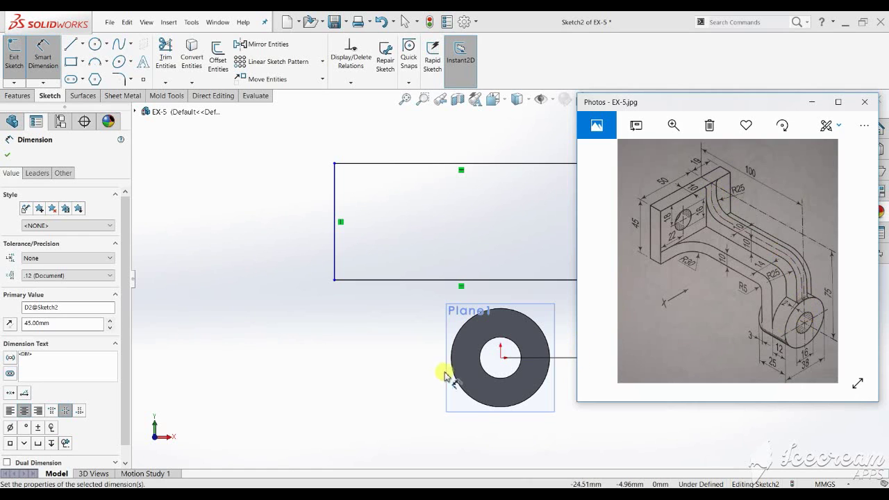
left_click(500, 357)
scroll(561, 246, "up", 2)
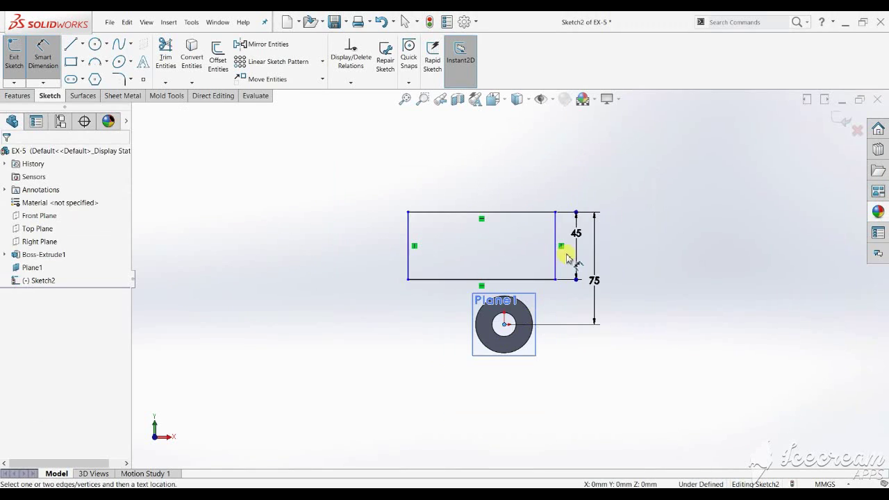
scroll(561, 246, "down", 2)
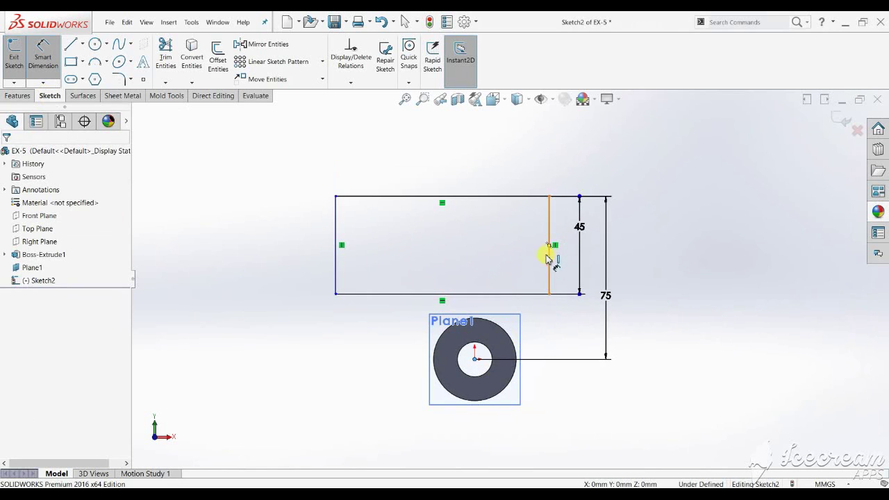
left_click(82, 44)
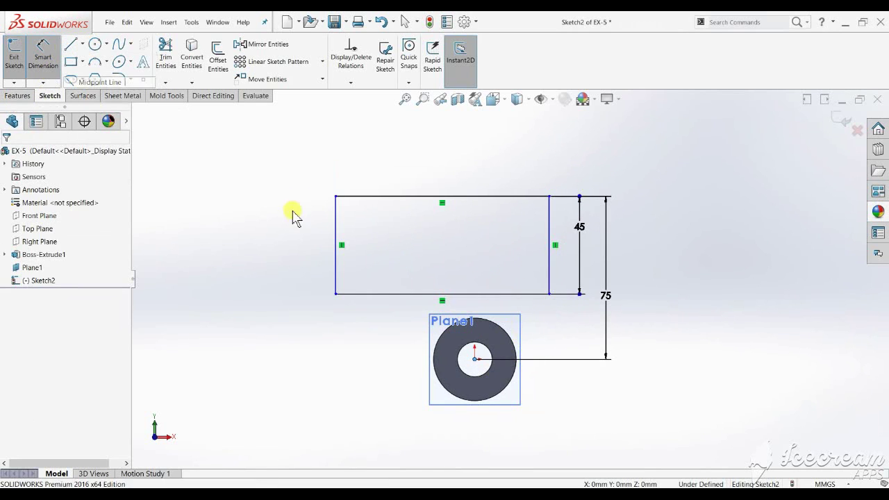
Abandon a hand-drawn vertical line and show Sketch1's centre lines from Boss-Extrude1.
left_click(474, 358)
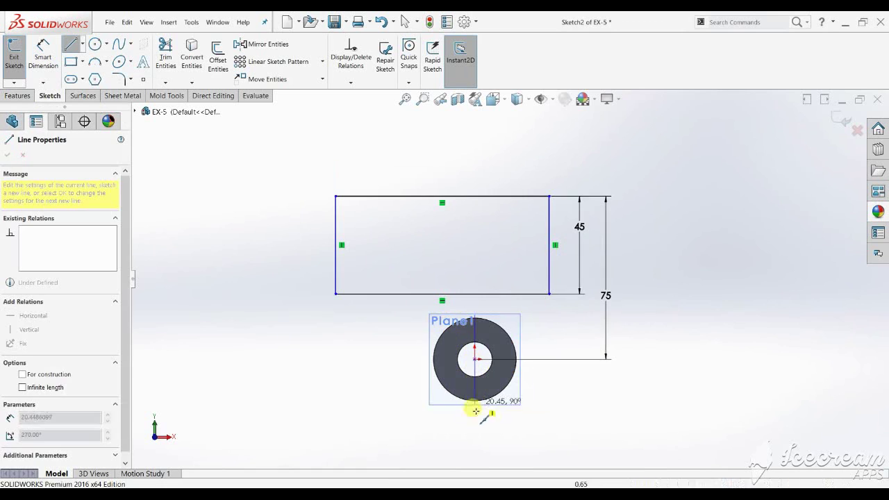
left_click(474, 426)
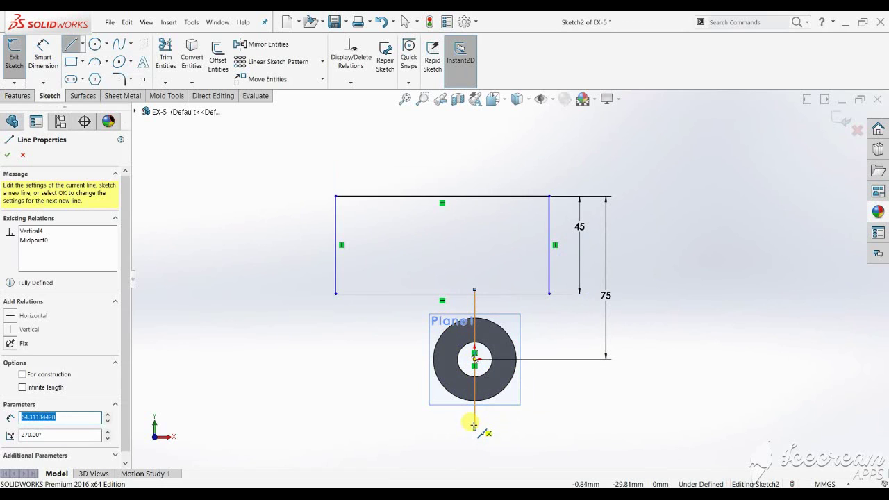
key("Escape")
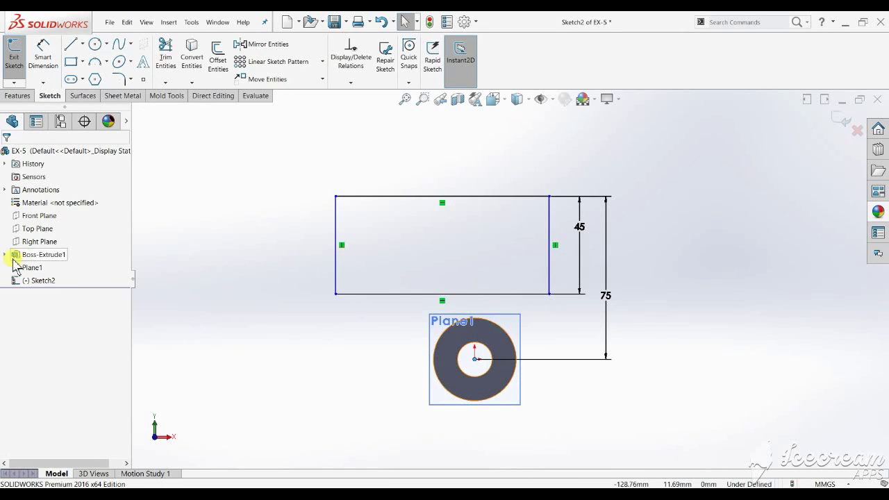
left_click(5, 255)
left_click(38, 268)
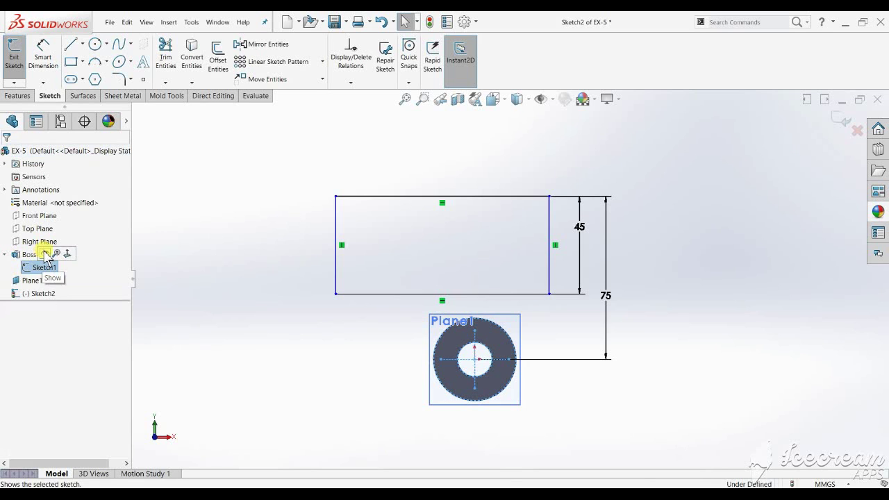
left_click(46, 254)
scroll(490, 336, "down", 3)
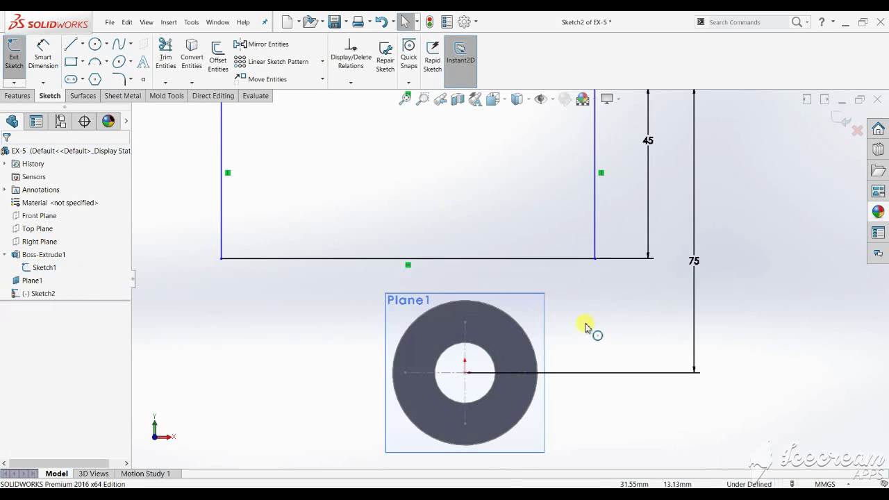
Convert Sketch1's vertical and horizontal centre lines into the current sketch.
left_click(192, 55)
left_click(467, 358)
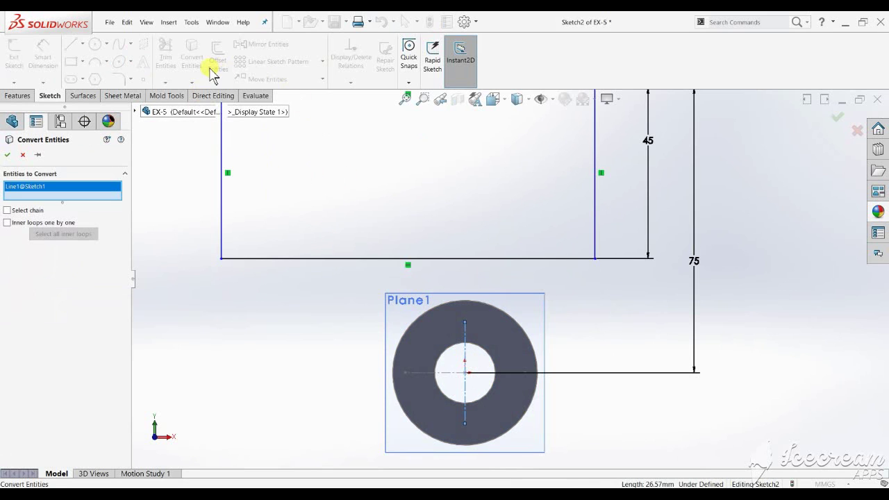
key("Return")
left_click(188, 51)
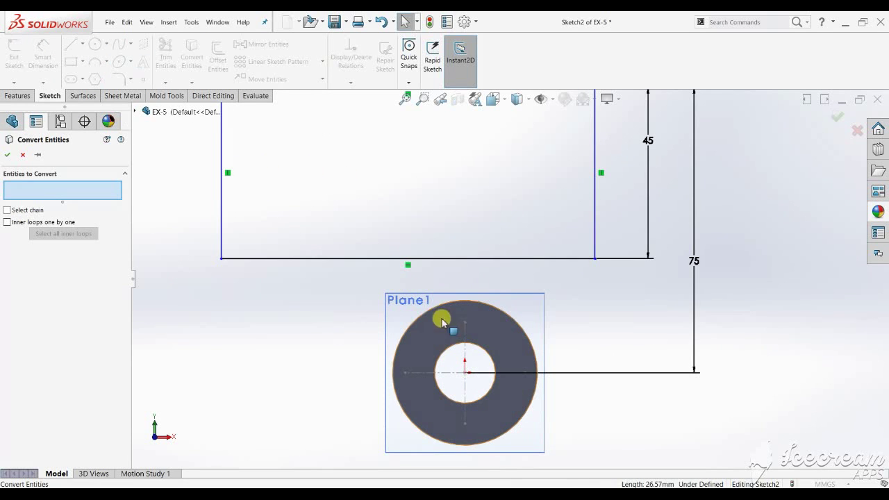
left_click(465, 355)
left_click(446, 373)
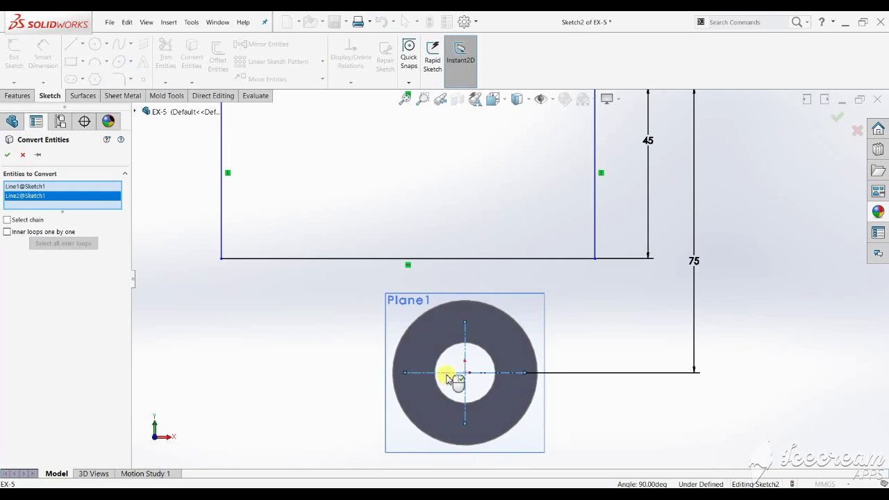
left_click(7, 155)
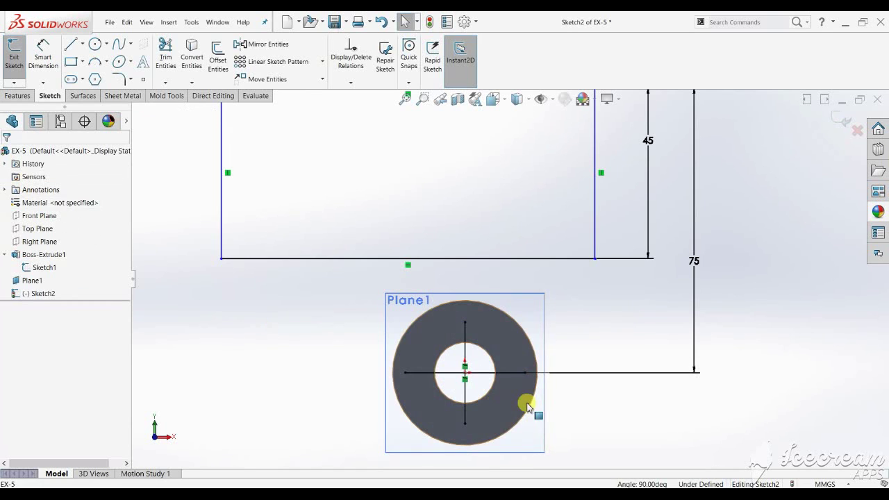
Select both converted centre lines to check them, then clear the selection.
scroll(476, 359, "down", 3)
left_click_drag(473, 359, 457, 367)
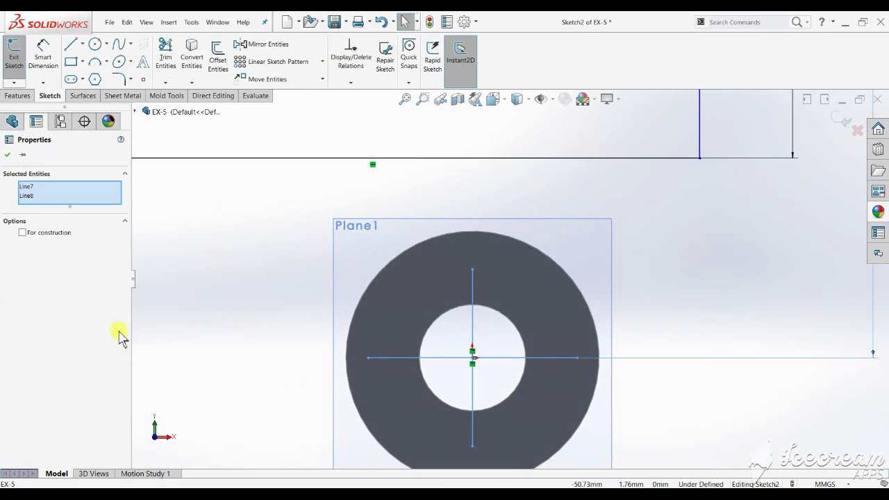
left_click(480, 317)
scroll(496, 334, "up", 3)
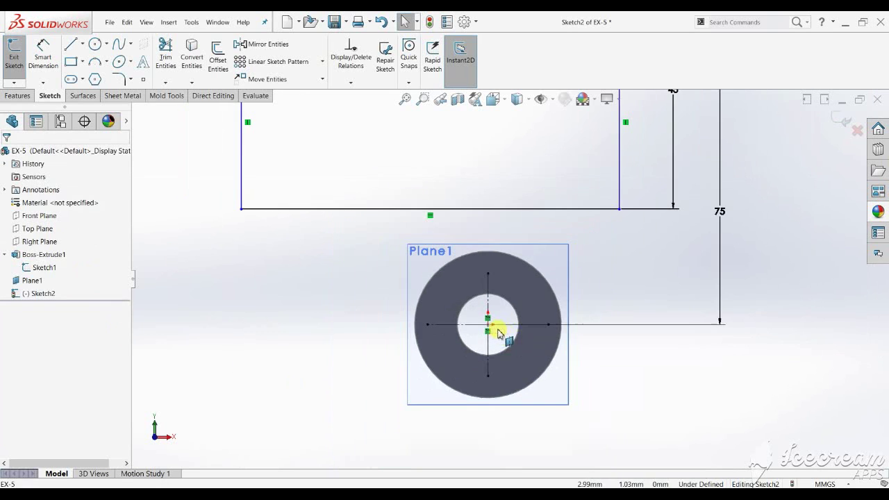
scroll(532, 302, "up", 2)
left_click(42, 50)
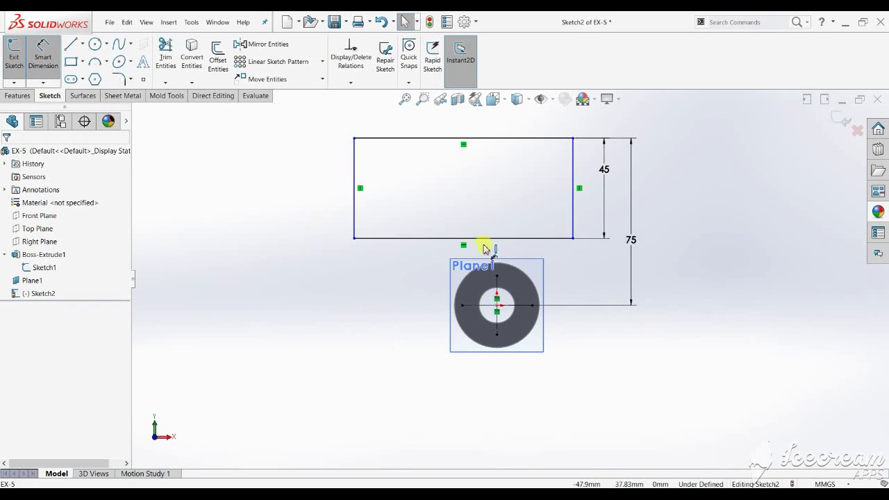
Dimension the rectangle's right edge 19 mm from the ring's vertical centre line.
left_click(498, 288)
left_click(572, 228)
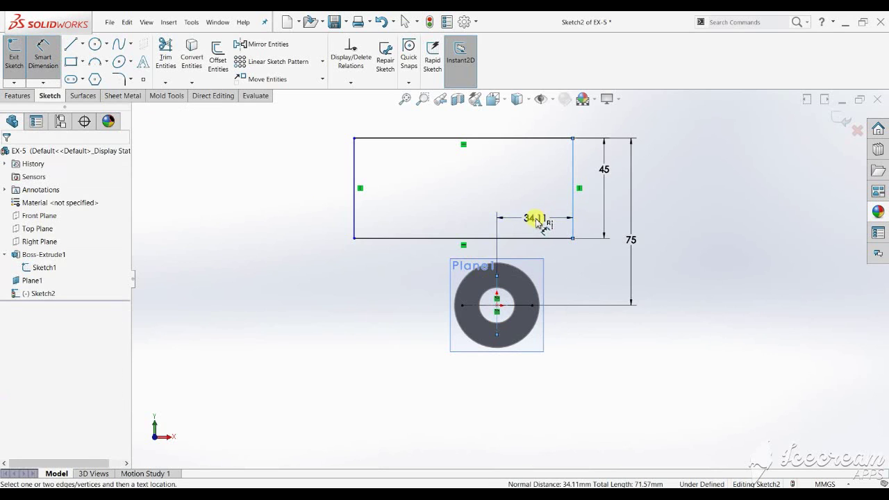
left_click(536, 220)
type("19")
key("Return")
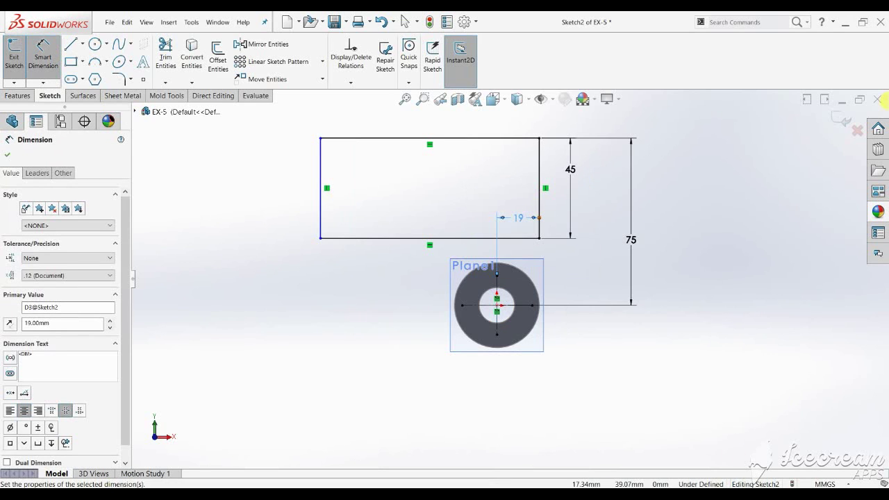
After checking EX-5, dimension the rectangle's left edge 50 mm from the centre line.
left_click(541, 482)
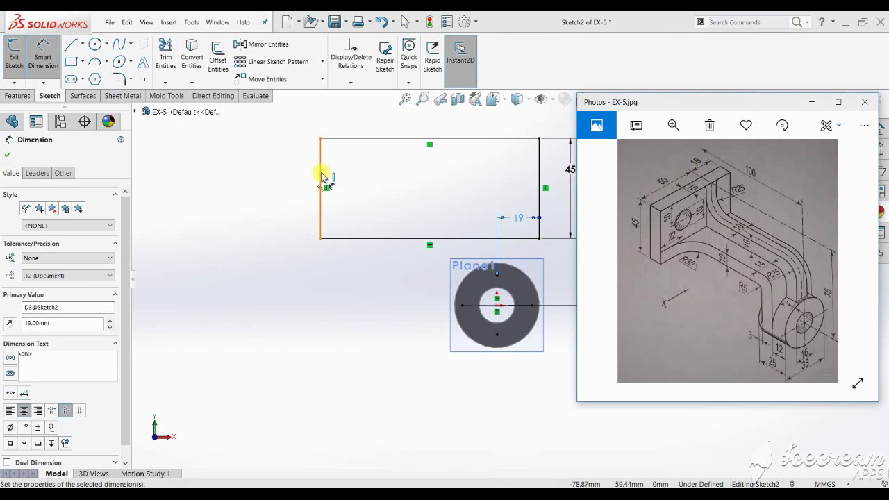
left_click(321, 176)
left_click(497, 304)
left_click(424, 182)
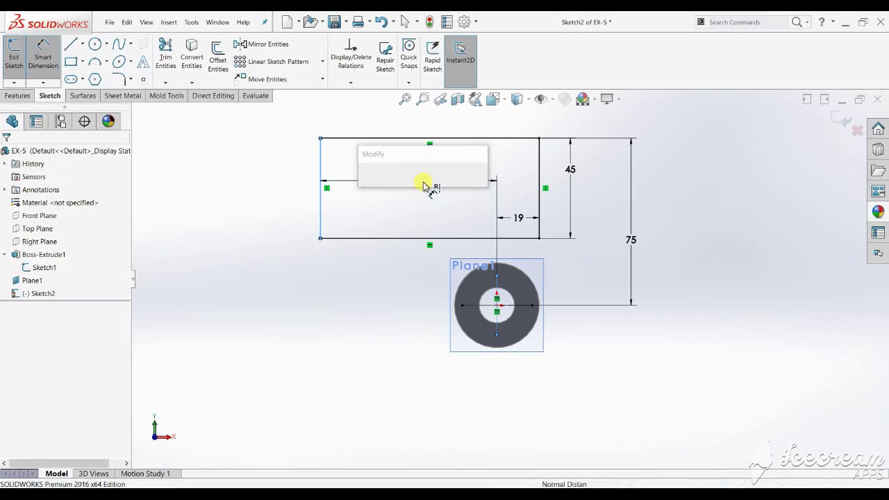
type("50")
key("Return")
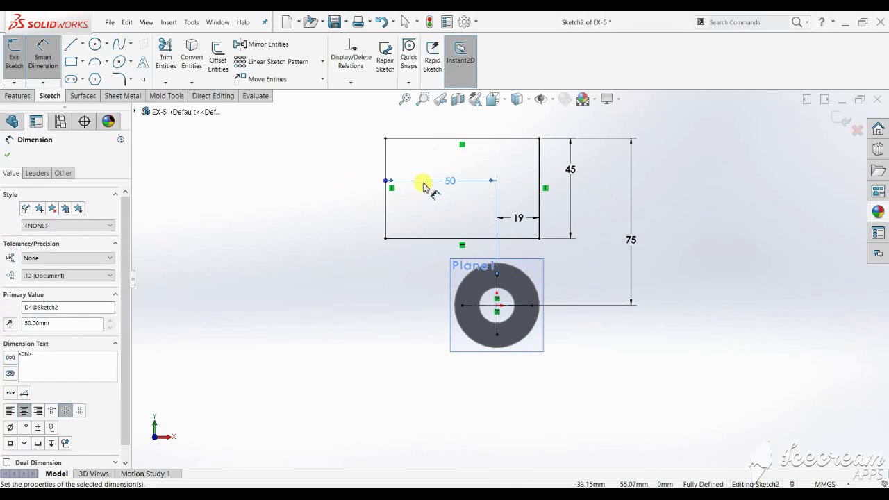
left_click(604, 439)
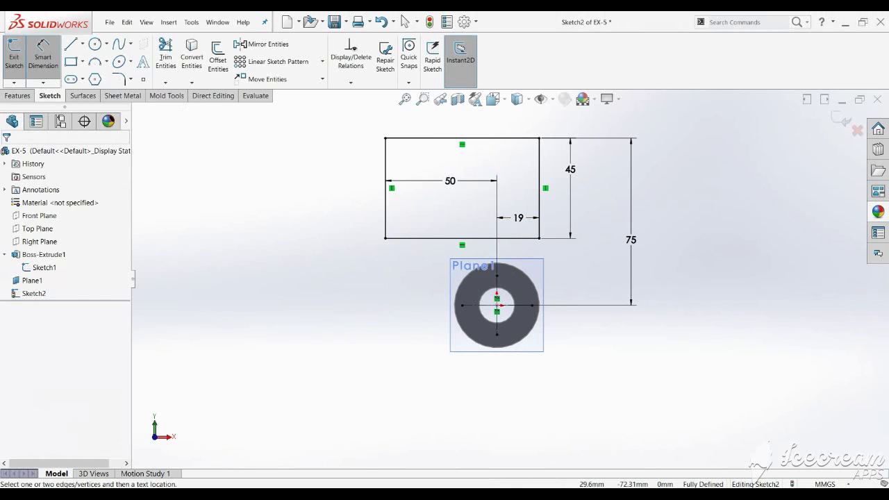
key("alt+Tab")
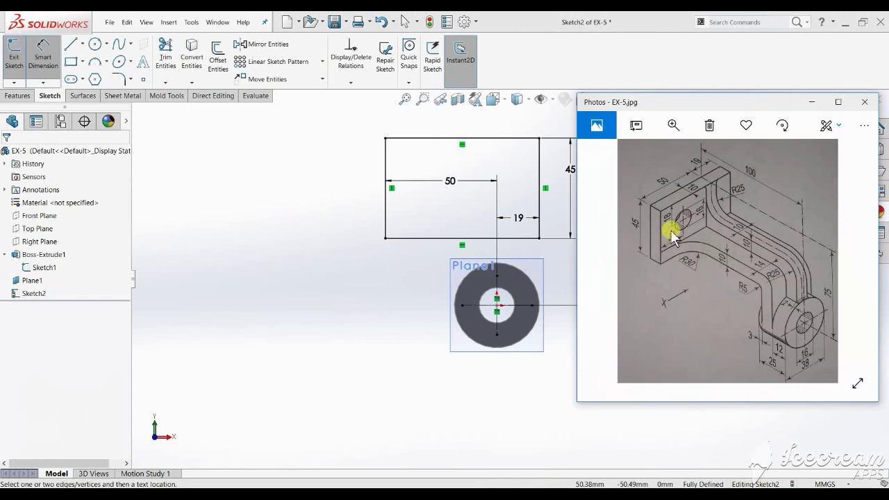
Draw a hole circle near the plate's upper-left corner and compare with EX-5.
left_click(102, 62)
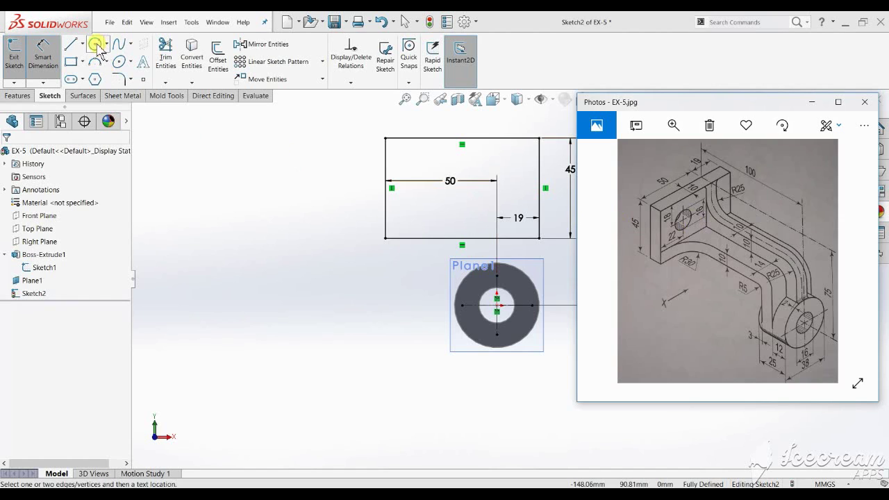
left_click(98, 45)
scroll(452, 174, "down", 2)
scroll(410, 174, "down", 1)
scroll(406, 192, "down", 2)
left_click(401, 189)
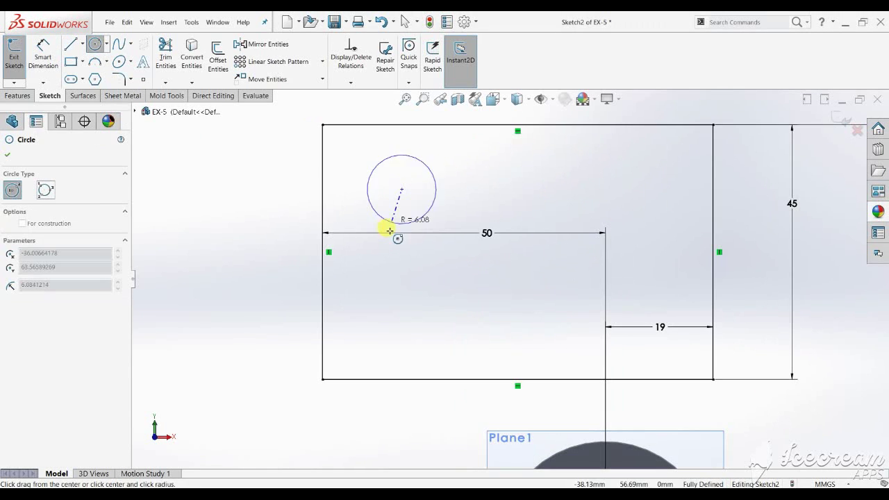
left_click(387, 227)
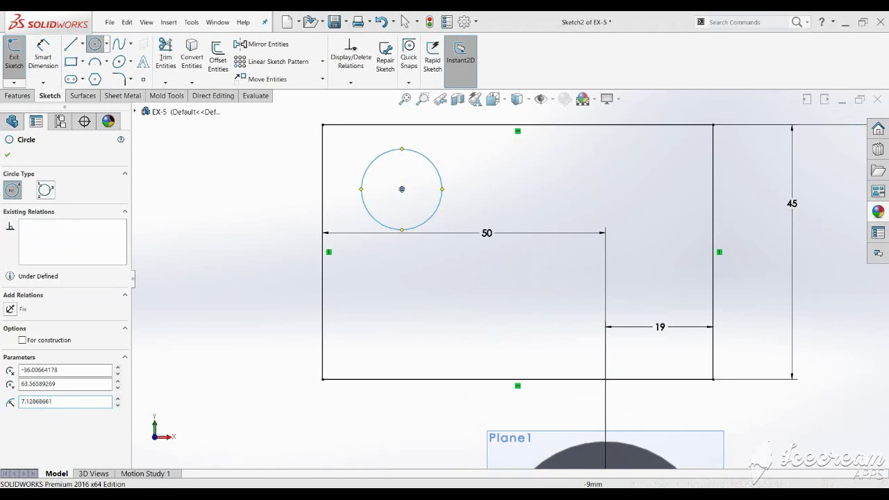
key("alt+Tab")
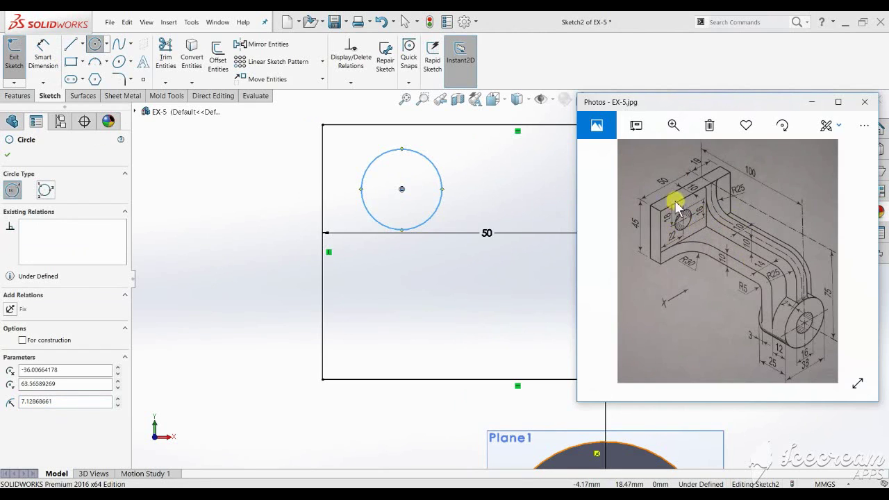
left_click(49, 59)
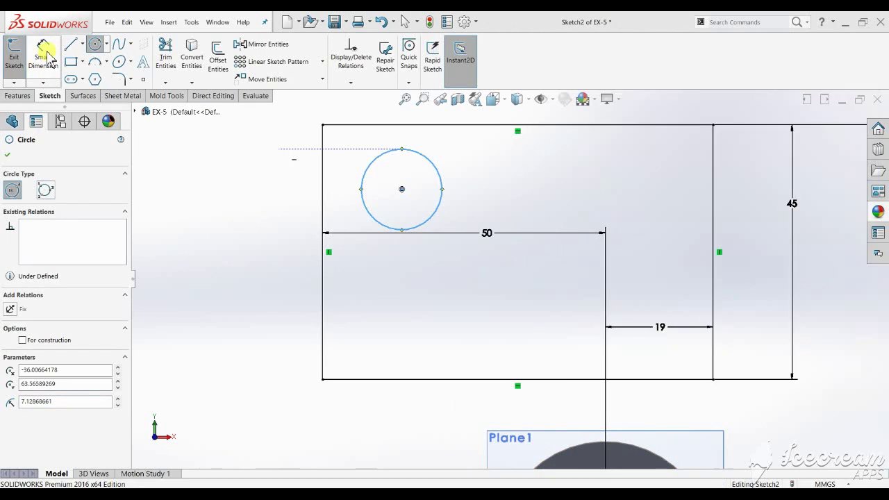
Give the hole a 16 mm diameter, centred 18 mm below the plate's top edge.
left_click(48, 55)
left_click(431, 164)
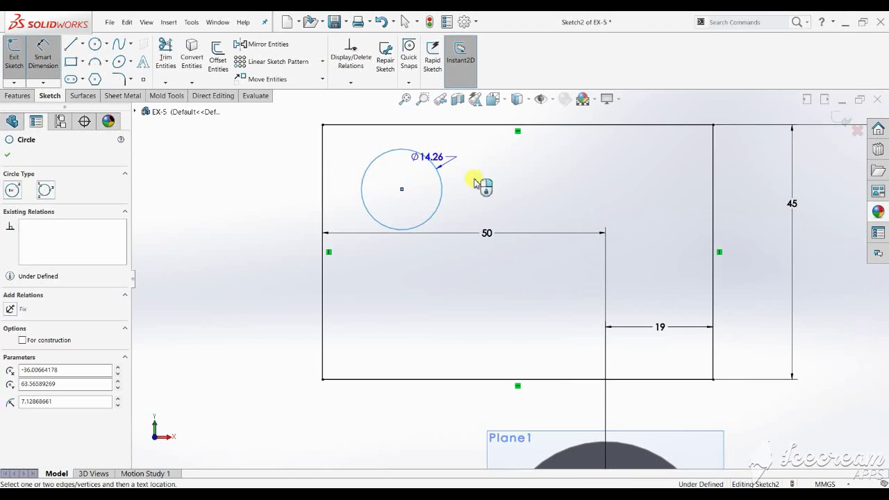
left_click(490, 187)
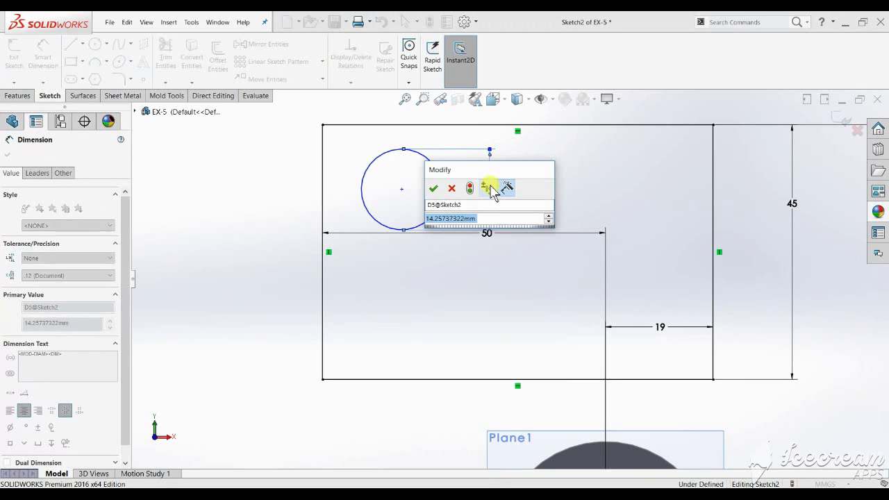
key("Escape")
type("16")
key("Return")
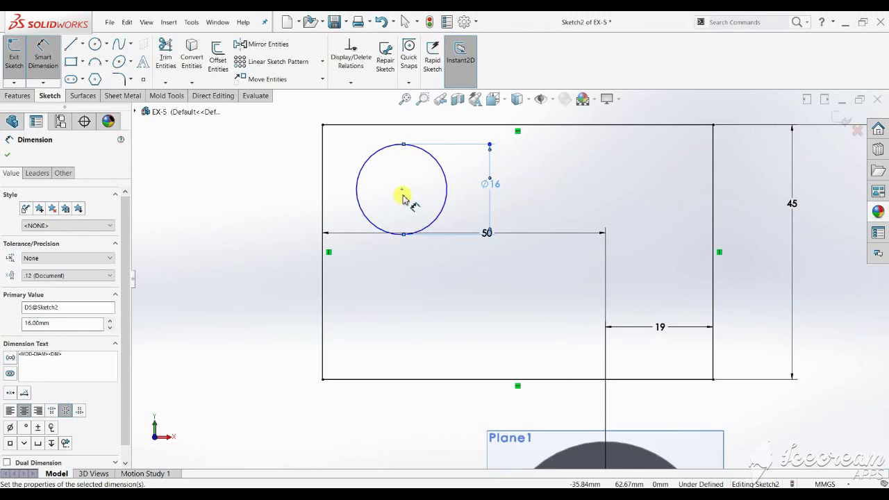
left_click(403, 192)
left_click(396, 125)
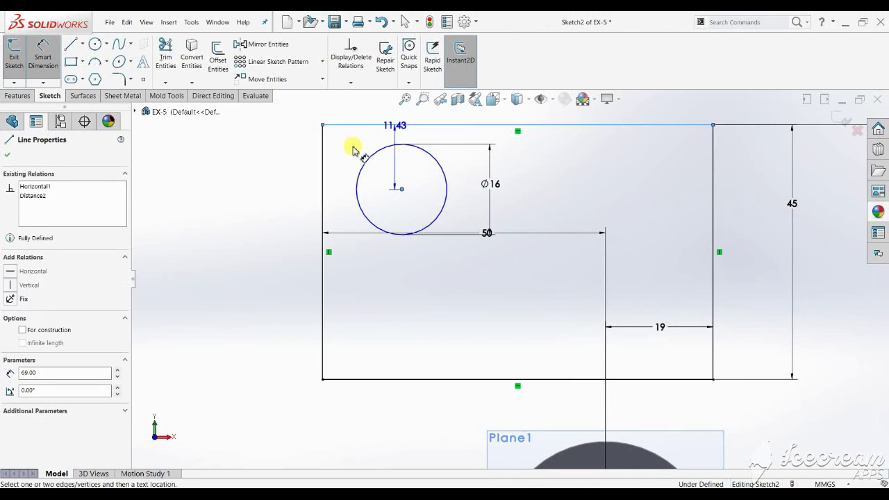
left_click(353, 149)
type("18")
key("Return")
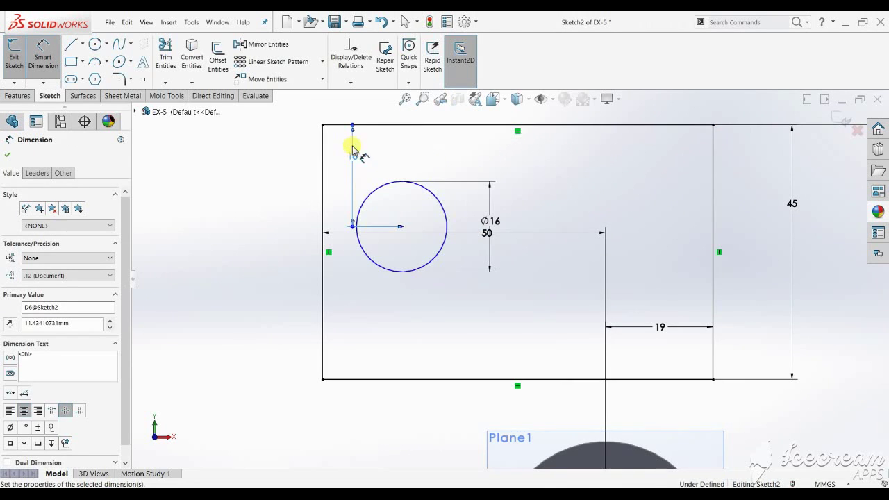
Place the hole centre 22 mm from the plate's left edge and fit the view.
left_click(401, 227)
left_click(325, 226)
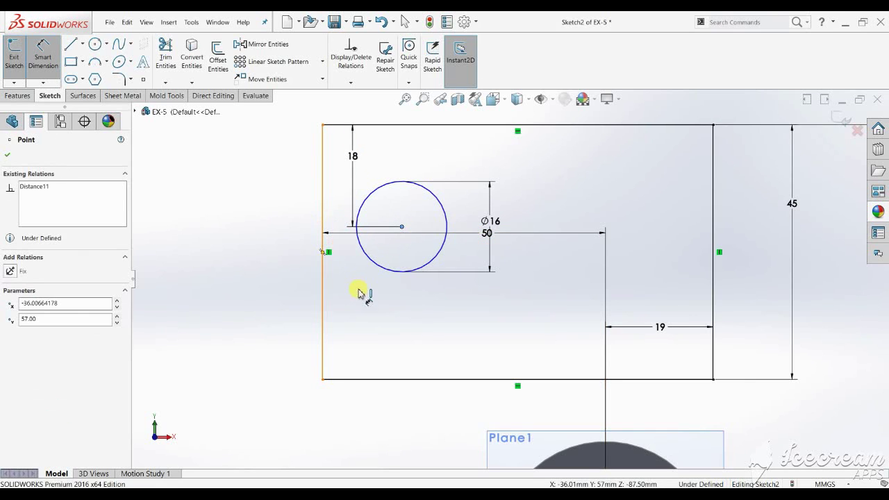
left_click(354, 297)
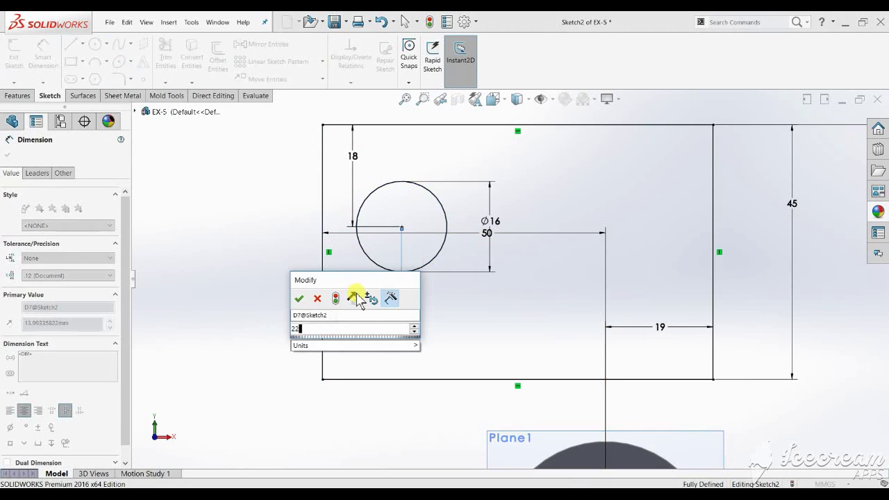
type("22")
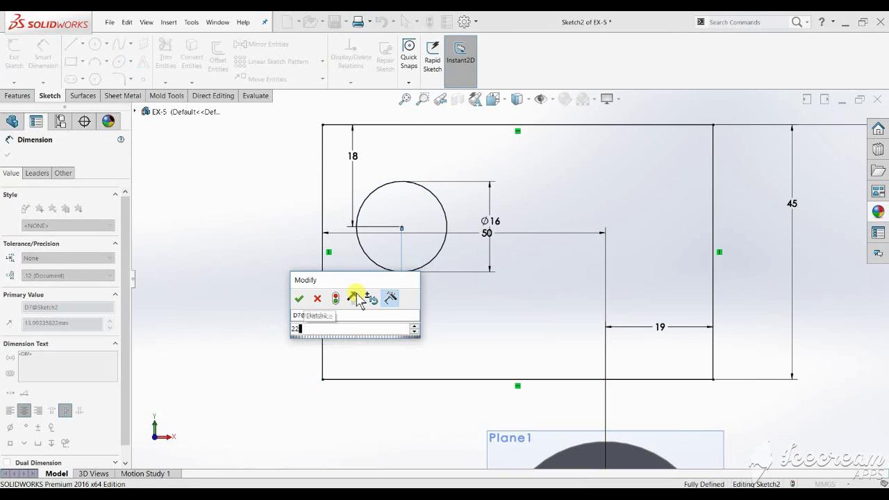
key("Return")
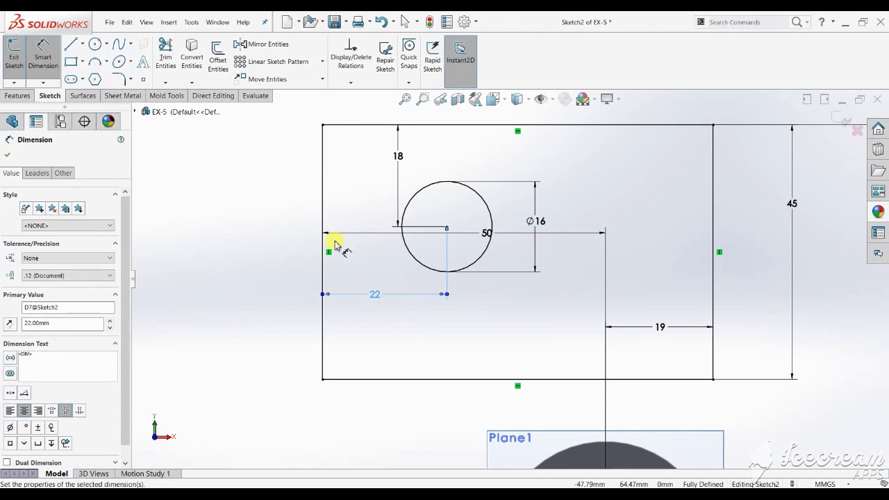
left_click(234, 287)
key("z")
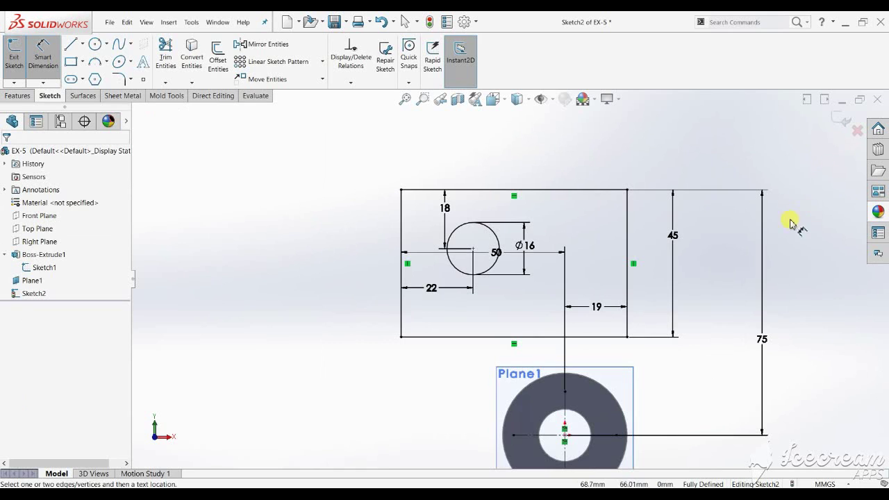
Exit Sketch2, orbit to a 3-D view and bring up EX-5.jpg.
left_click(839, 127)
mouse_move(486, 243)
middle_mouse_down()
mouse_move(528, 337)
mouse_move(525, 358)
middle_mouse_up()
key("alt+Tab")
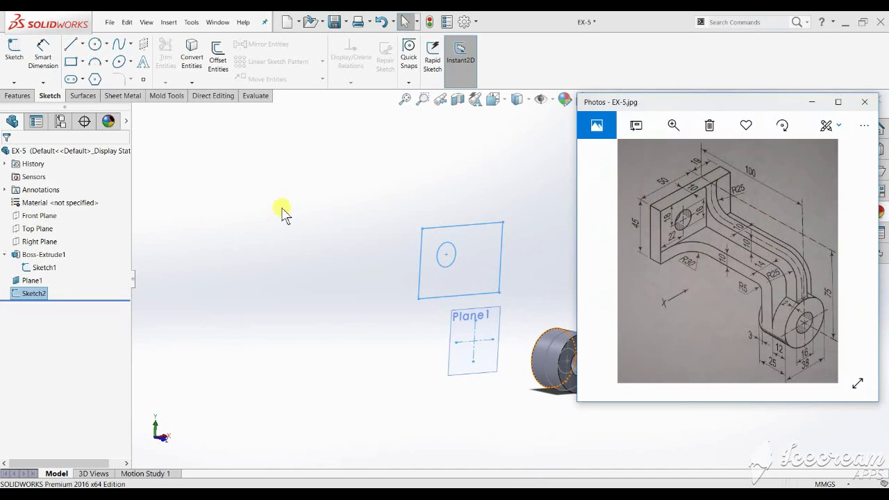
Extrude Sketch2 10 mm blind as Boss-Extrude2, then orbit and recheck EX-5.jpg.
left_click(17, 95)
left_click(19, 59)
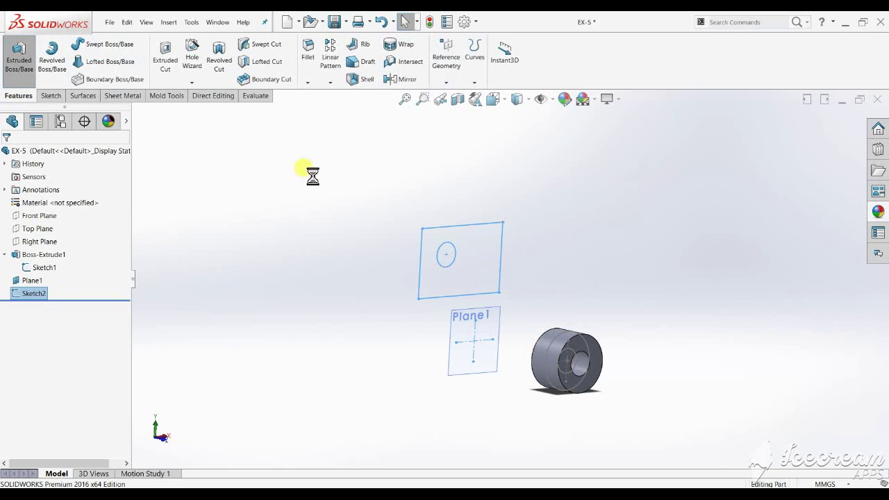
left_click(562, 482)
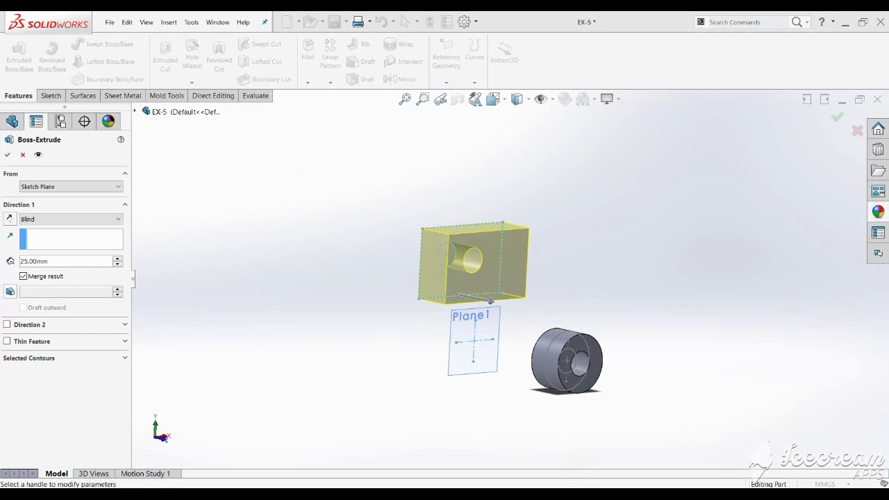
left_click(562, 483)
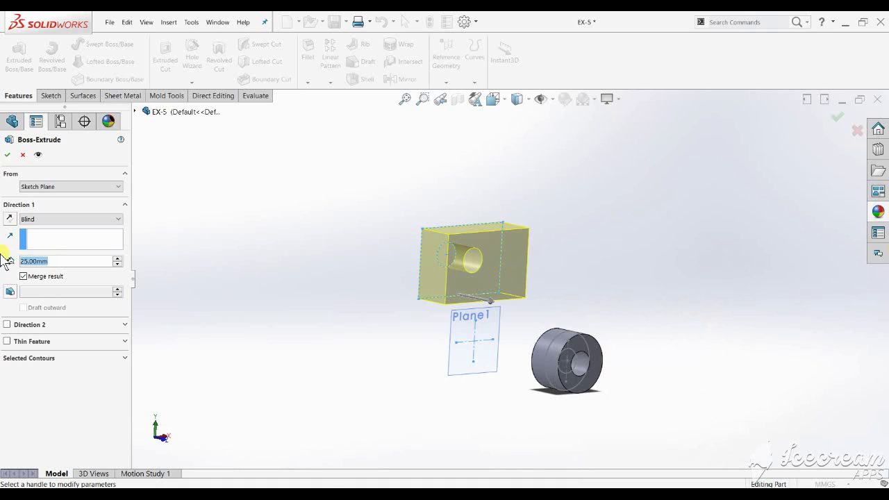
type("10")
key("Return")
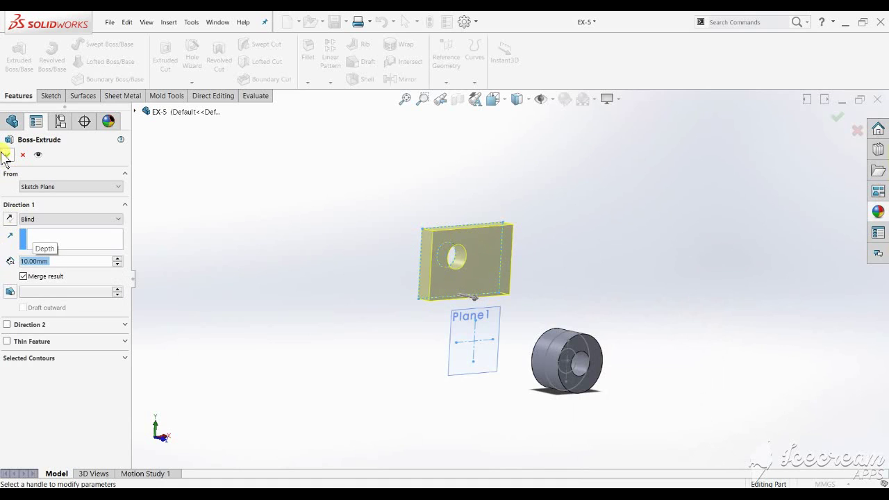
left_click(7, 154)
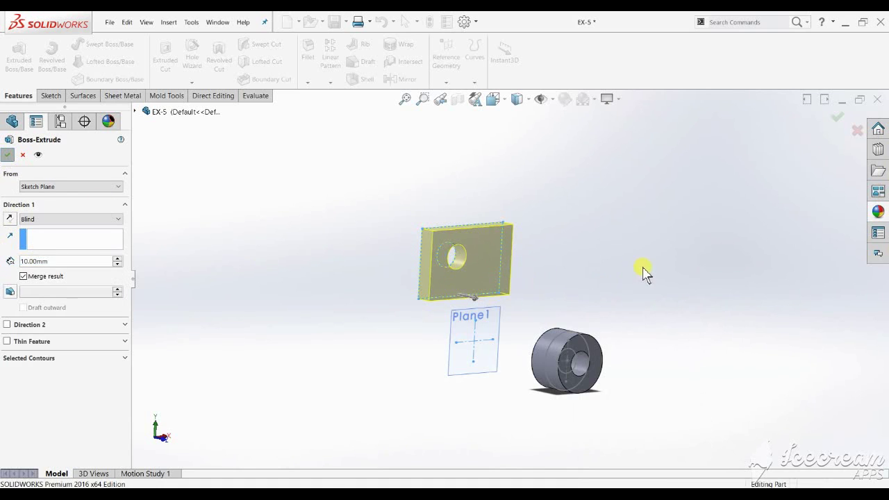
mouse_move(536, 297)
middle_mouse_down()
mouse_move(464, 283)
mouse_move(525, 387)
middle_mouse_up()
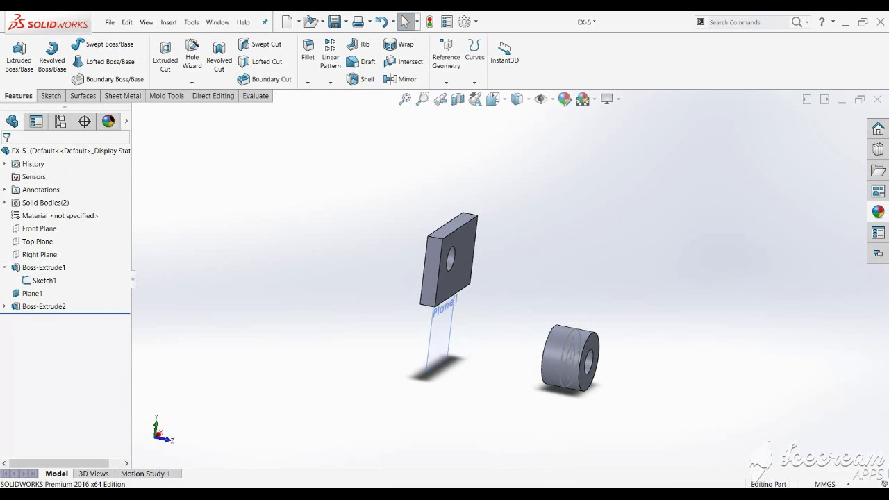
key("alt+Tab")
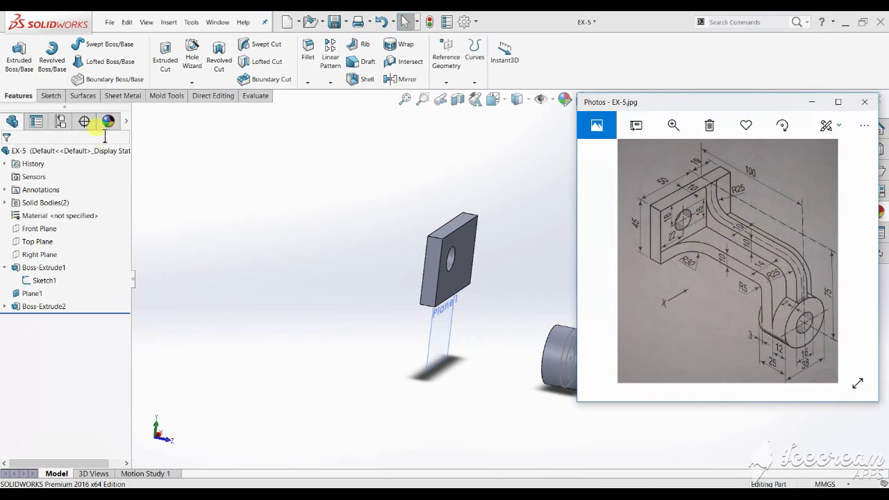
Close the EX-5 Photos window and hide Plane1, orbiting to view plate and cylinder.
left_click(317, 204)
mouse_move(479, 277)
middle_mouse_down()
mouse_move(417, 254)
mouse_move(438, 282)
mouse_move(460, 284)
mouse_move(440, 342)
middle_mouse_up()
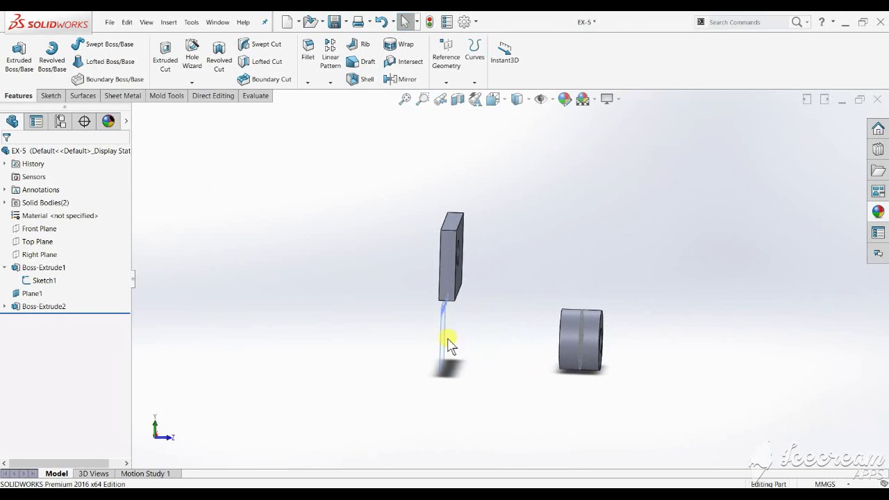
left_click(443, 348)
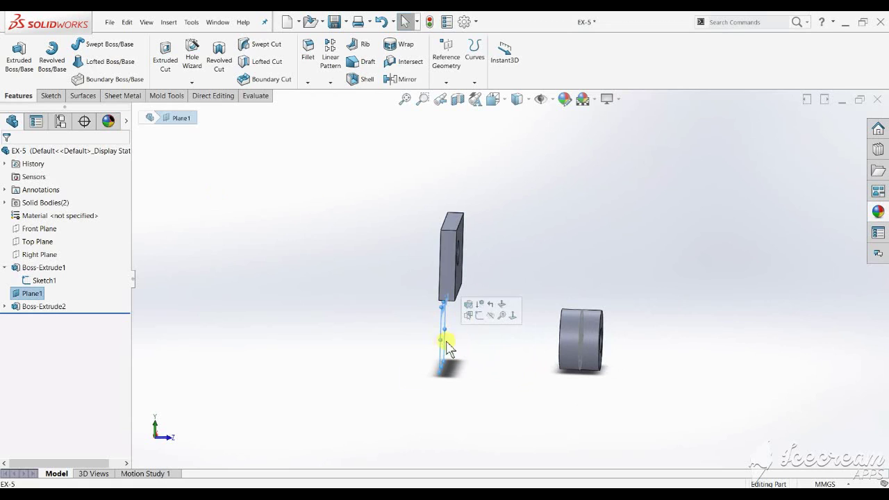
left_click(486, 319)
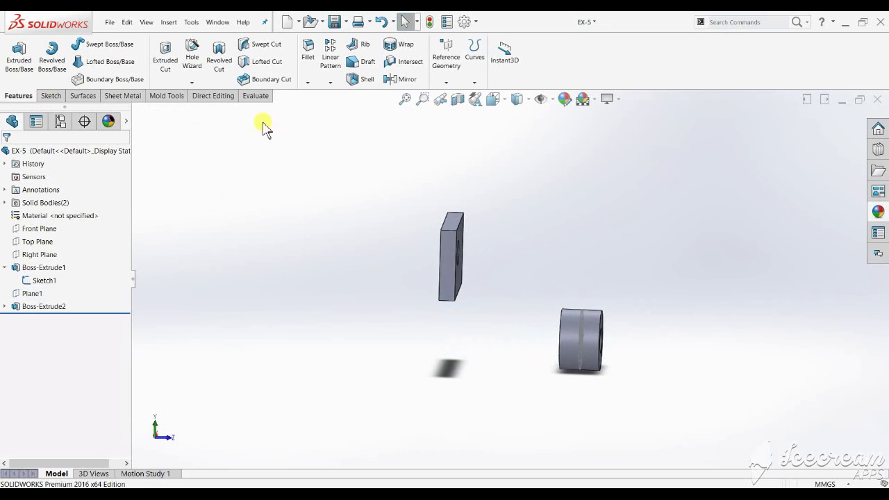
mouse_move(261, 125)
middle_mouse_down()
mouse_move(254, 246)
mouse_move(223, 270)
middle_mouse_up()
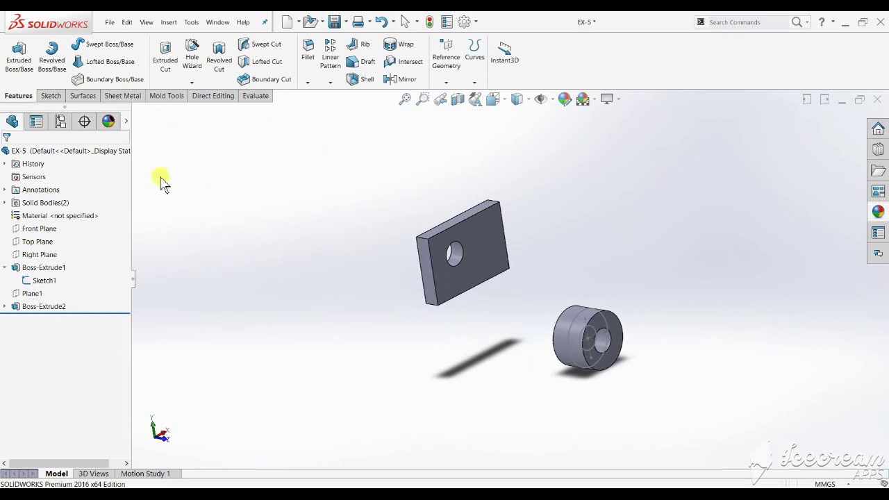
key("Escape")
left_click(447, 82)
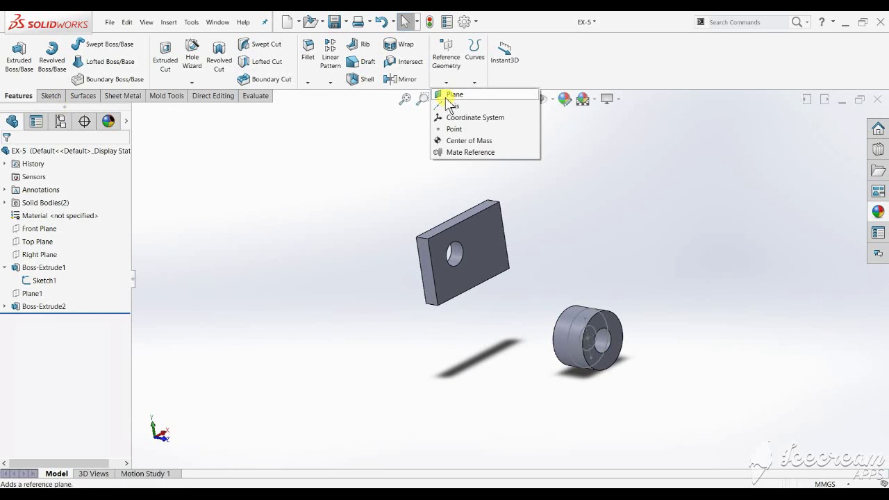
left_click(448, 100)
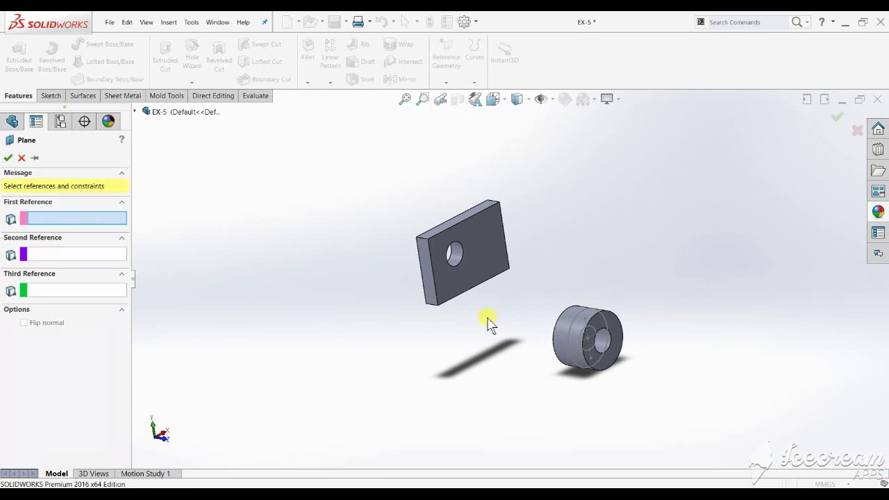
left_click(138, 112)
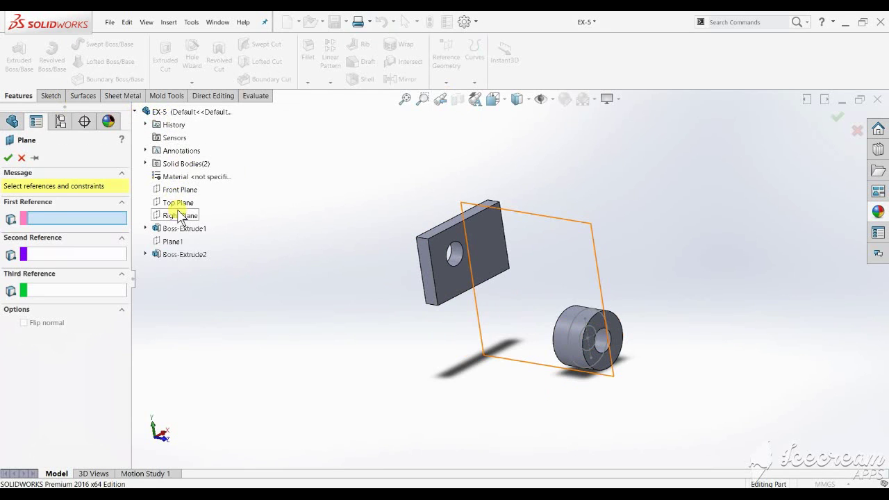
left_click(180, 216)
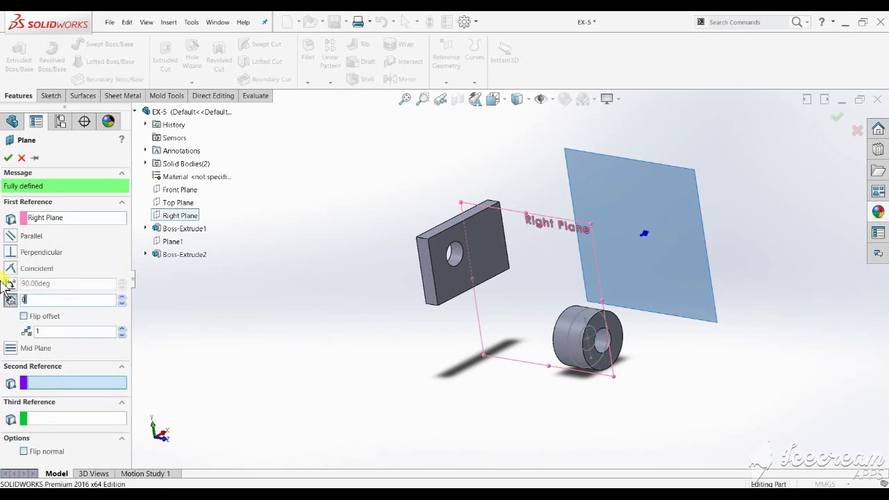
key("Return")
mouse_move(500, 351)
middle_mouse_down()
mouse_move(377, 331)
mouse_move(433, 341)
middle_mouse_up()
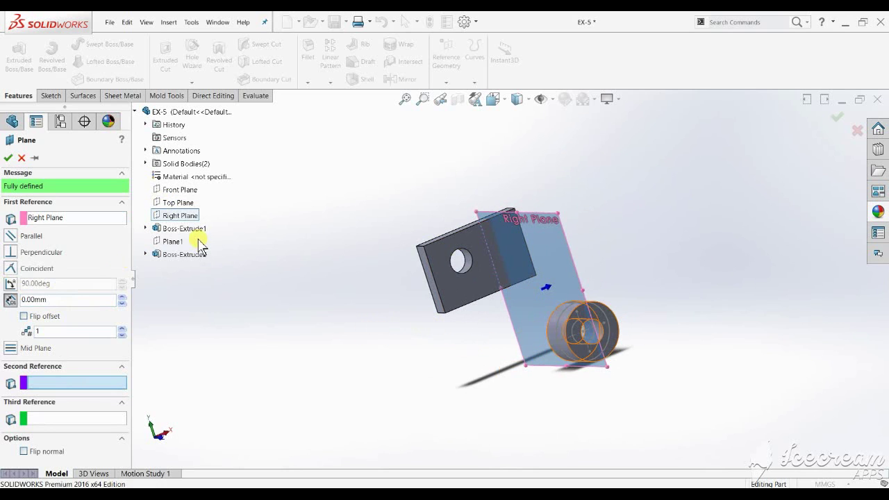
key("Escape")
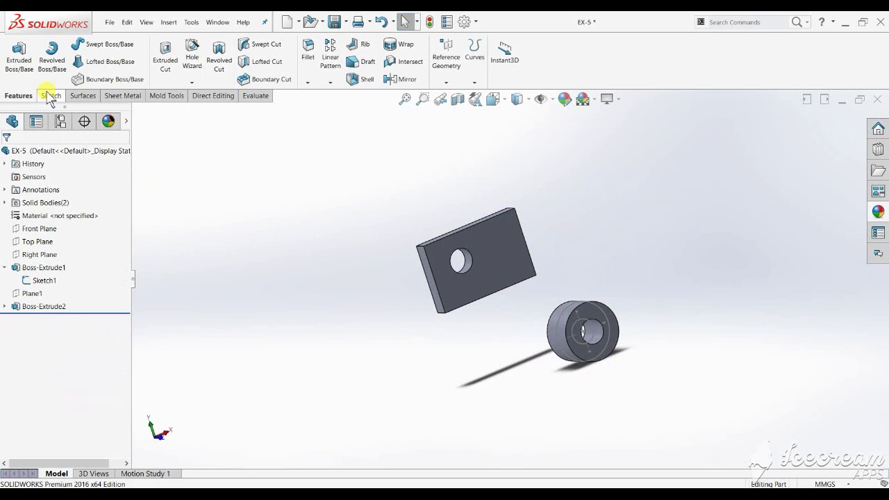
left_click(50, 96)
Start Sketch3 on the Right Plane and view it face-on from the left.
left_click(15, 57)
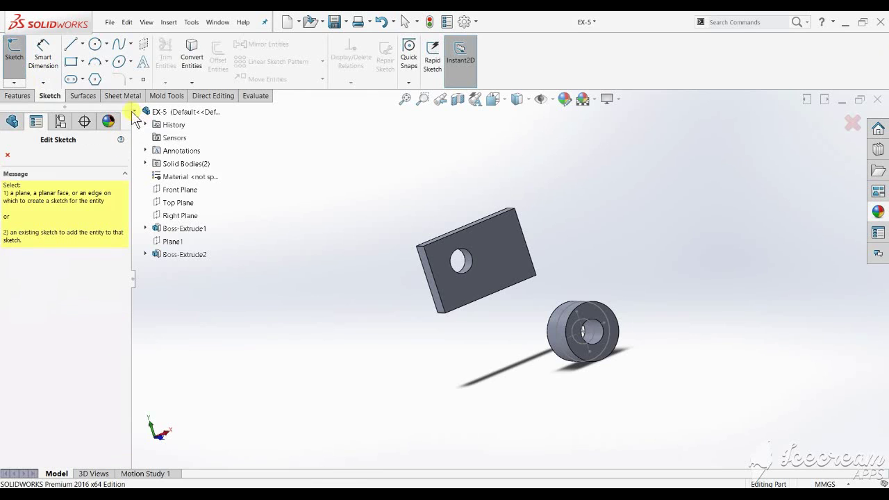
left_click(183, 214)
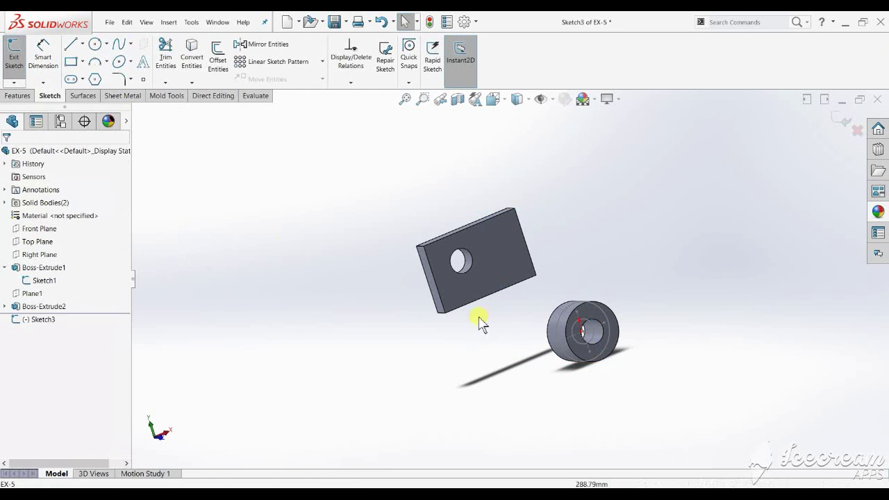
left_click(43, 319)
left_click(83, 311)
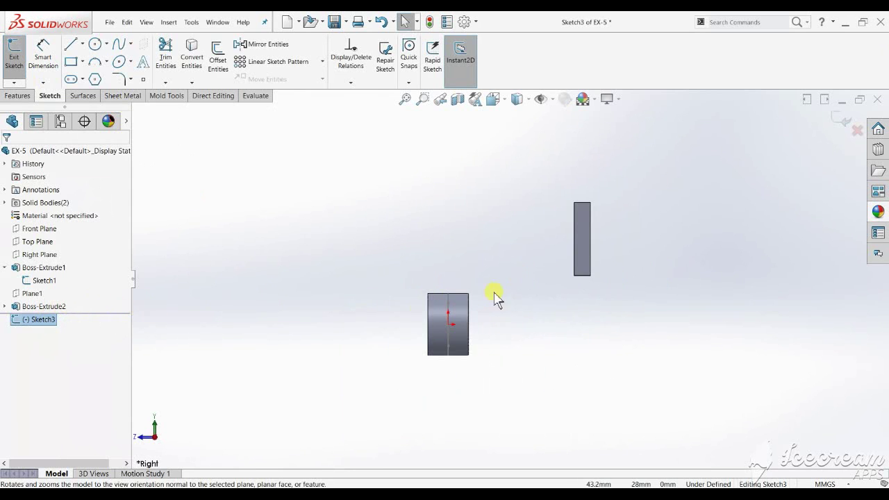
mouse_move(495, 298)
middle_mouse_down()
mouse_move(396, 312)
mouse_move(565, 304)
mouse_move(467, 137)
middle_mouse_up()
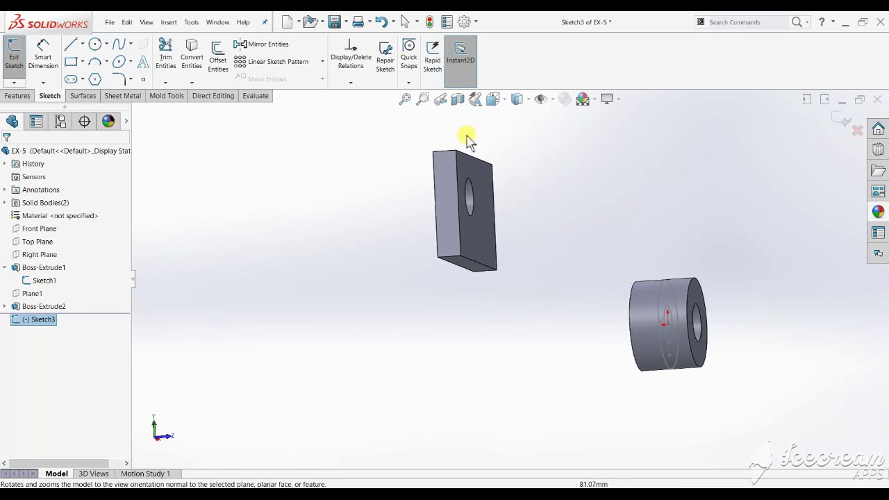
left_click(493, 99)
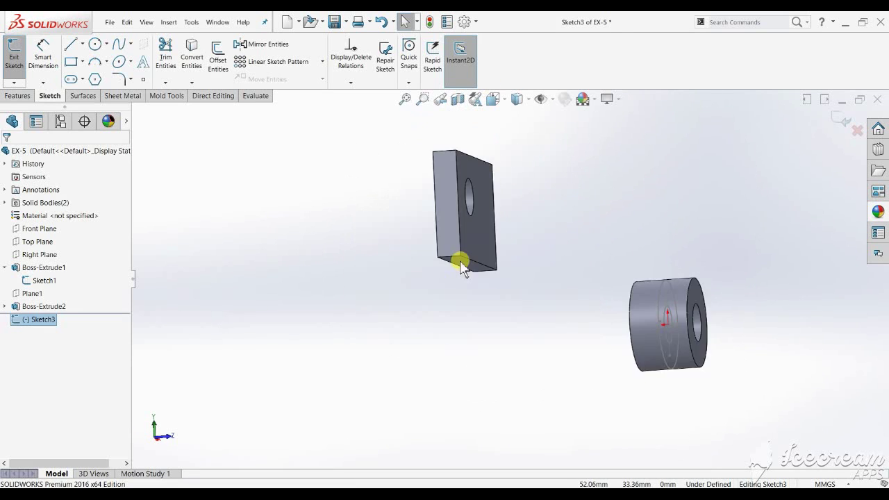
mouse_move(463, 305)
middle_mouse_down()
mouse_move(480, 337)
mouse_move(521, 254)
mouse_move(494, 415)
middle_mouse_up()
key("alt+Tab")
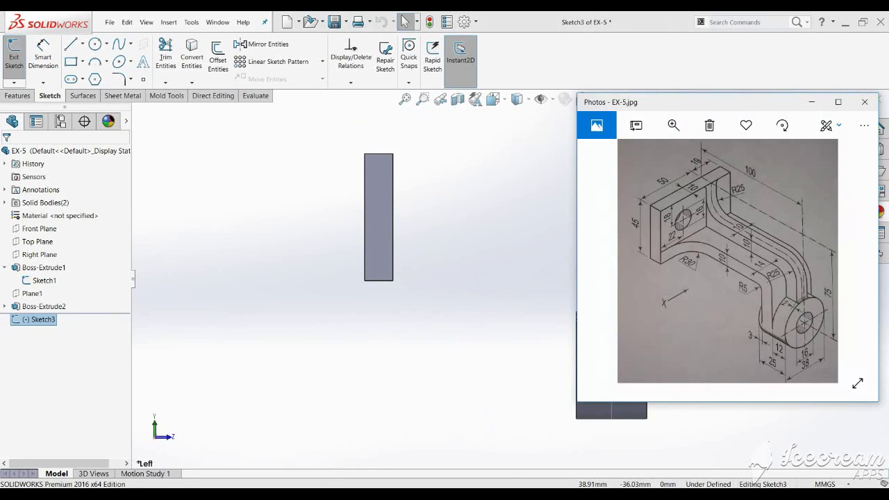
key("alt+Tab")
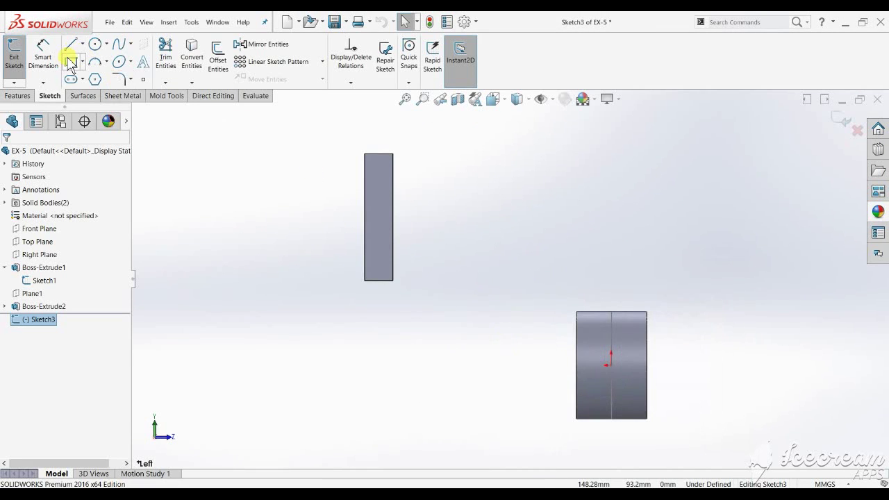
Draw two corner rectangles: a horizontal arm from the plate and a vertical leg into the boss.
left_click(71, 61)
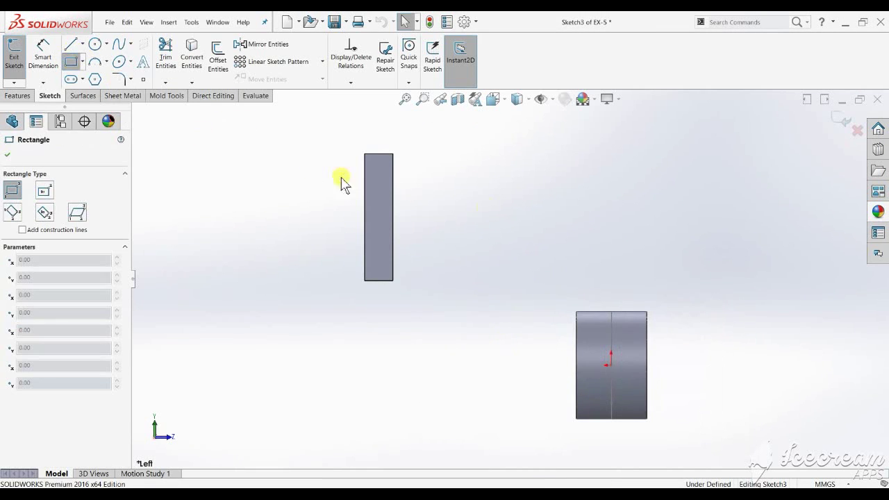
left_click(394, 241)
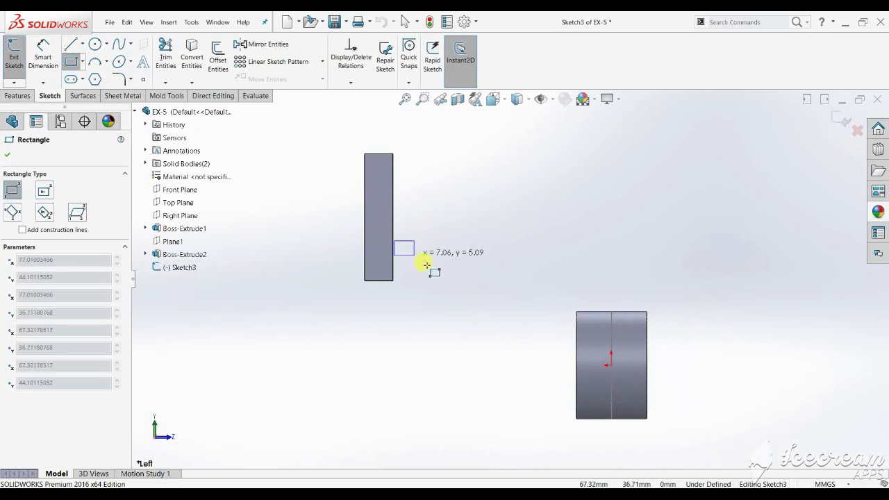
scroll(513, 273, "down", 2)
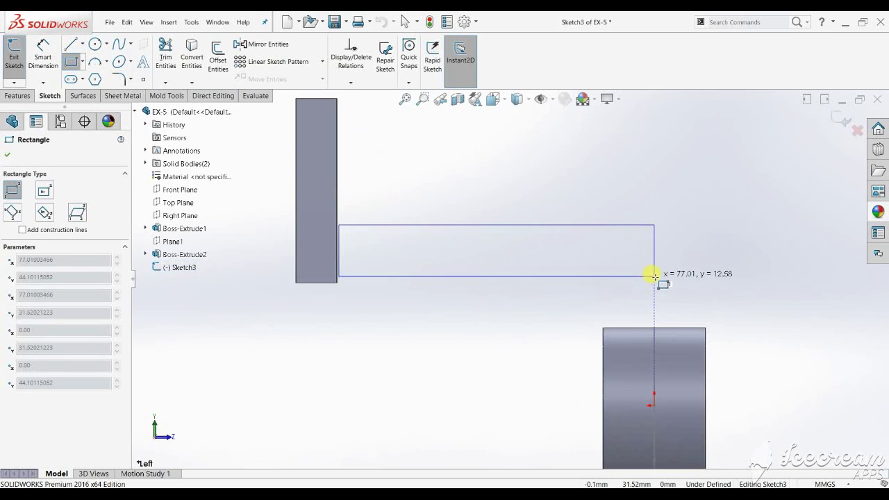
left_click(662, 277)
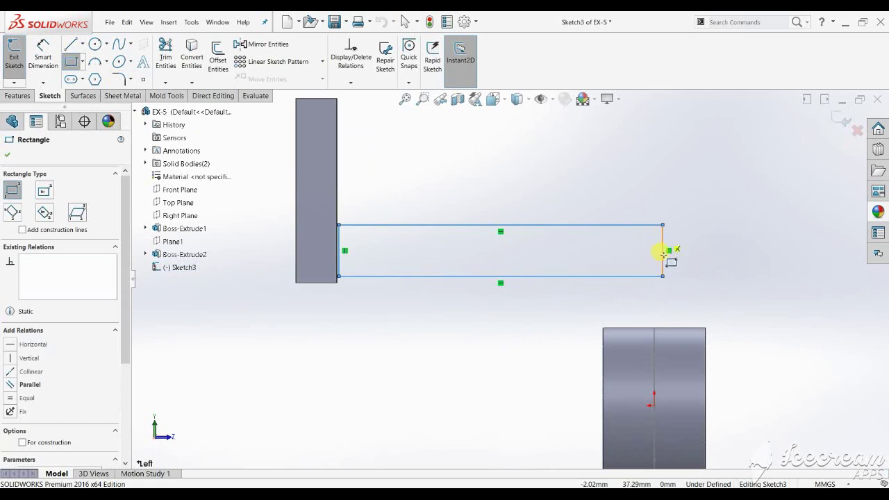
left_click(662, 276)
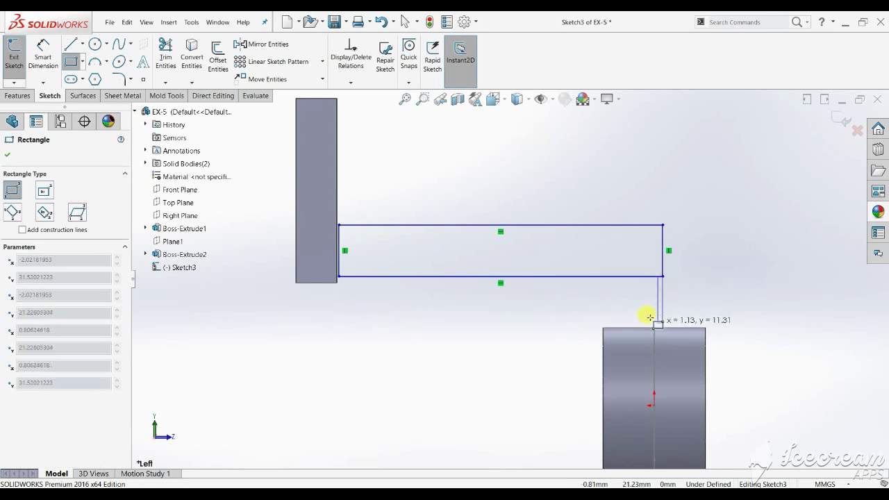
scroll(625, 347, "down", 1)
left_click(585, 394)
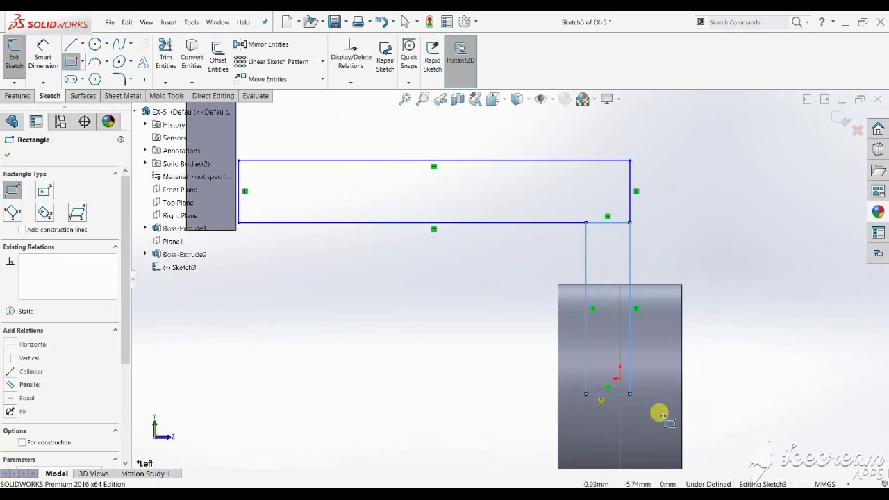
key("Escape")
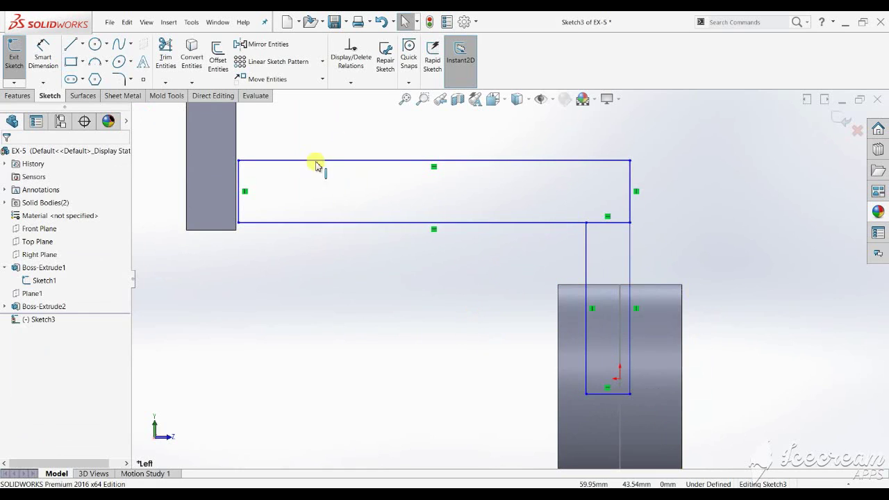
Make the arm rectangle's left line collinear with the plate's face edge.
left_click(241, 191)
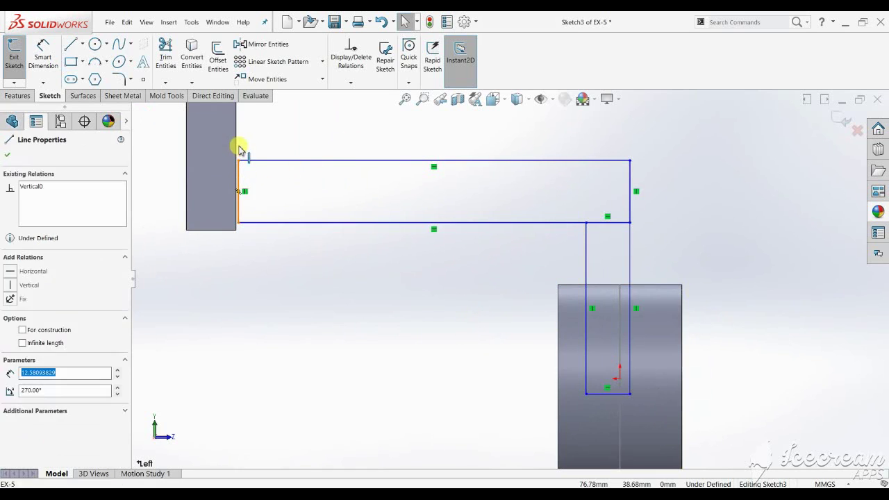
left_click(236, 148, "ctrl")
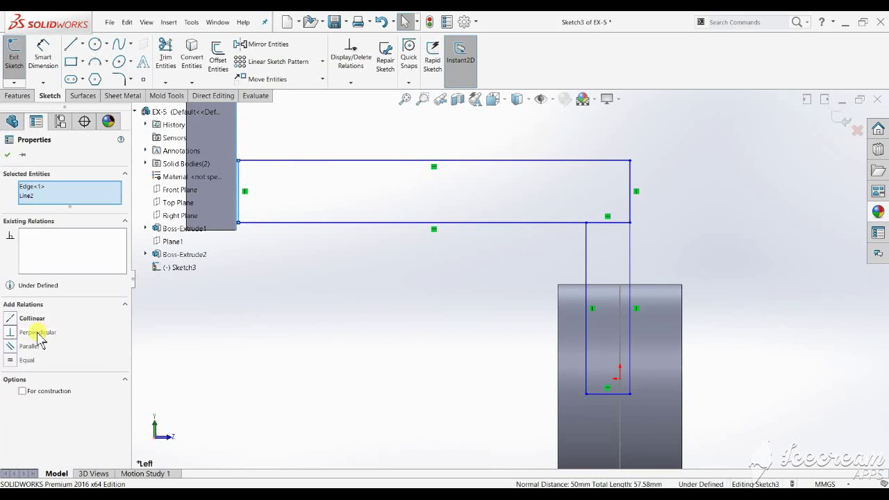
left_click(32, 318)
left_click(407, 268)
key("f")
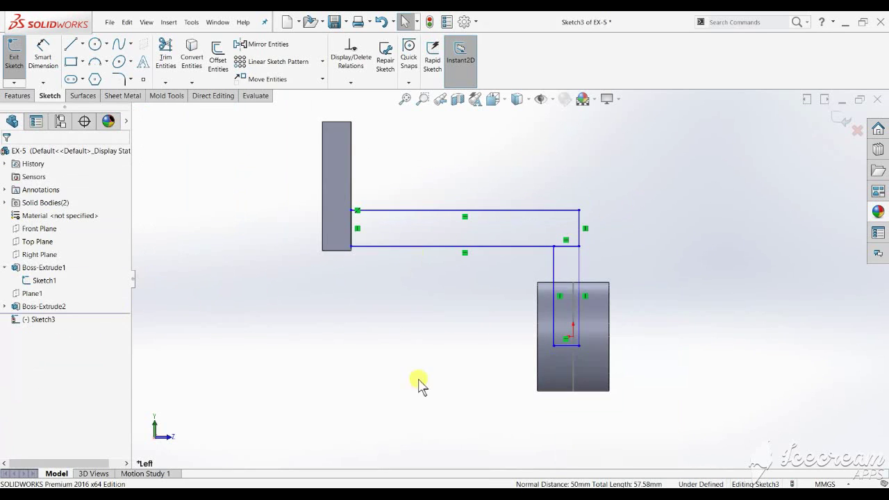
key("alt+Tab")
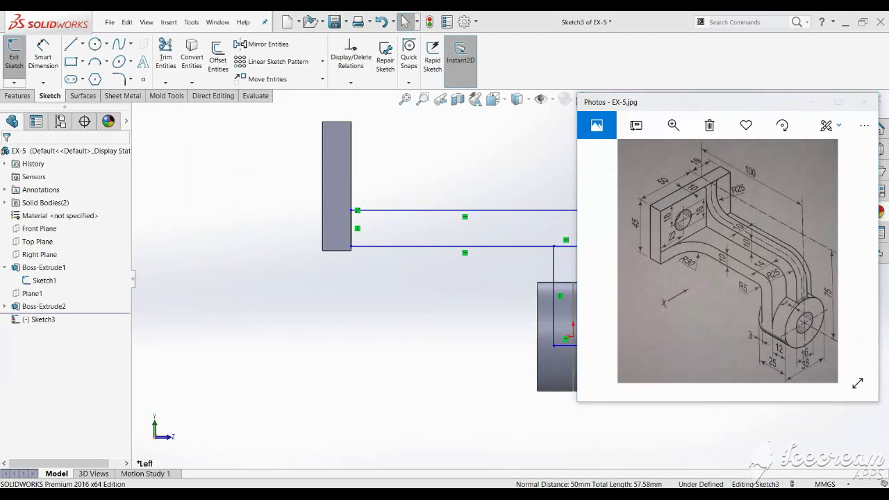
key("alt+Tab")
Trim away the short overlapping segment between the two rectangles' vertical lines.
left_click(166, 52)
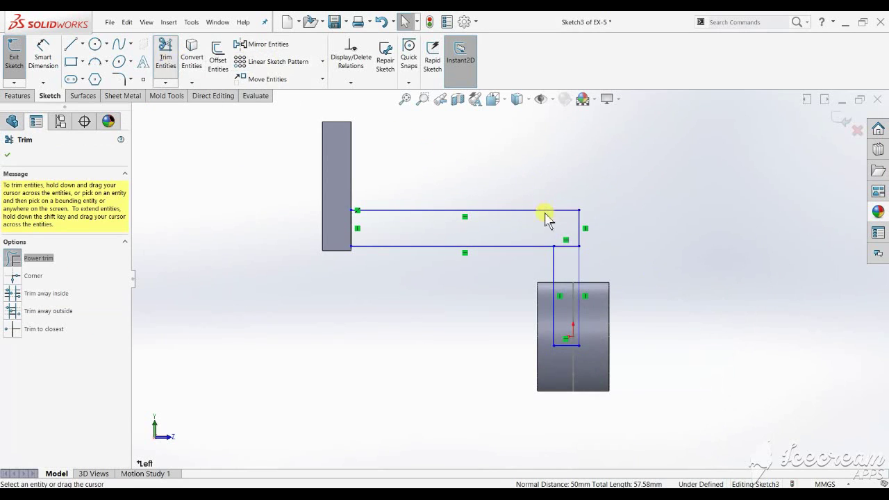
scroll(546, 219, "down", 2)
left_click_drag(573, 300, 574, 270)
scroll(576, 274, "down", 3)
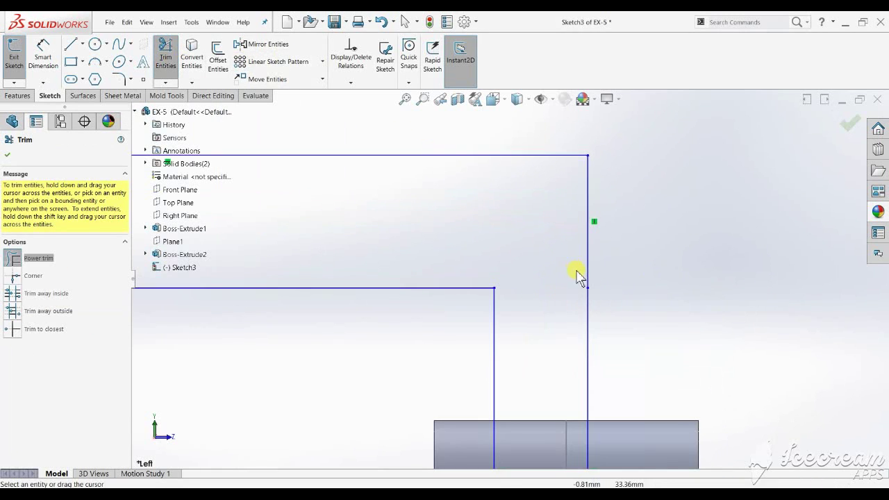
key("Escape")
Delete the extra upper-right vertical line and extend the remaining one to the arm's top line.
left_click(589, 276)
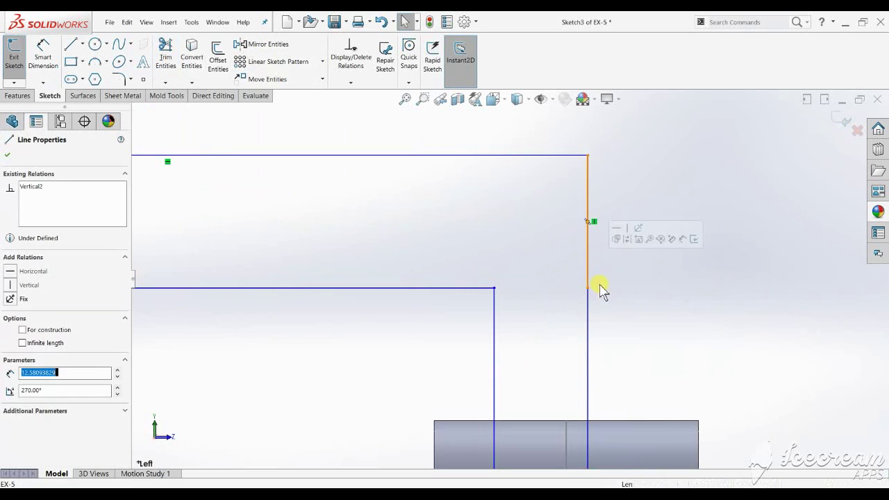
key("Delete")
left_click_drag(587, 289, 587, 163)
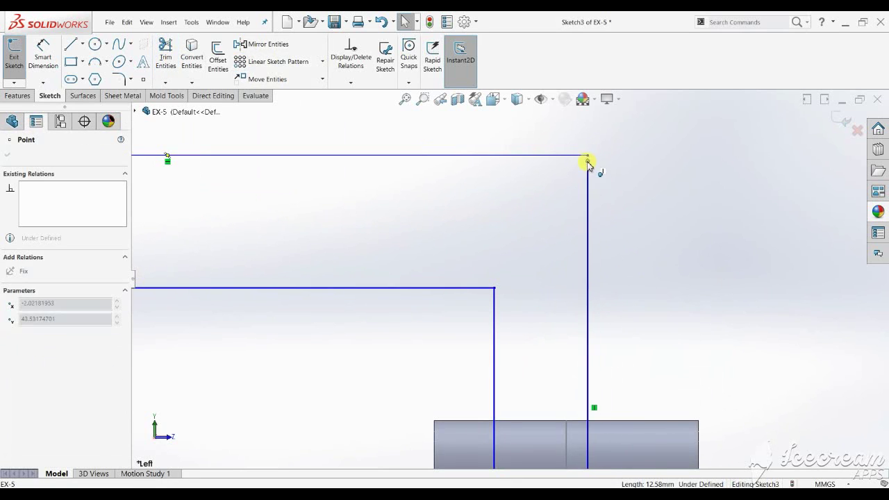
key("Escape")
scroll(595, 201, "up", 3)
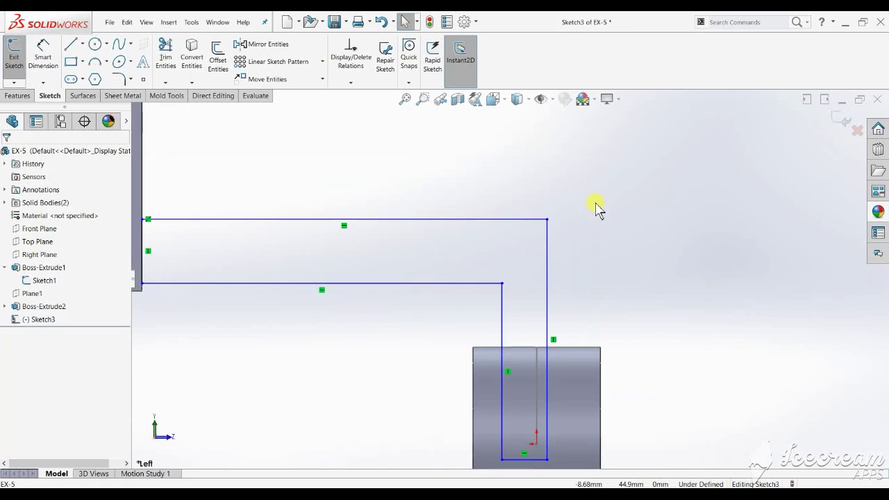
scroll(472, 291, "up", 2)
scroll(452, 333, "down", 1)
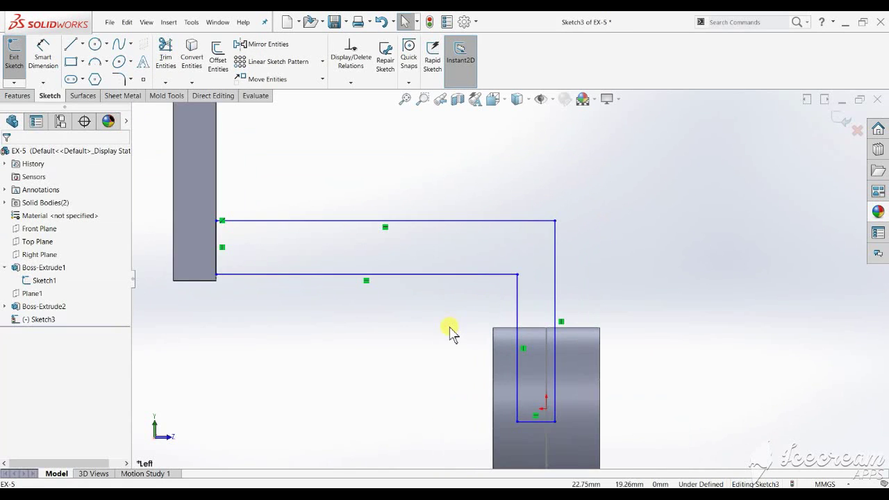
left_click(515, 481)
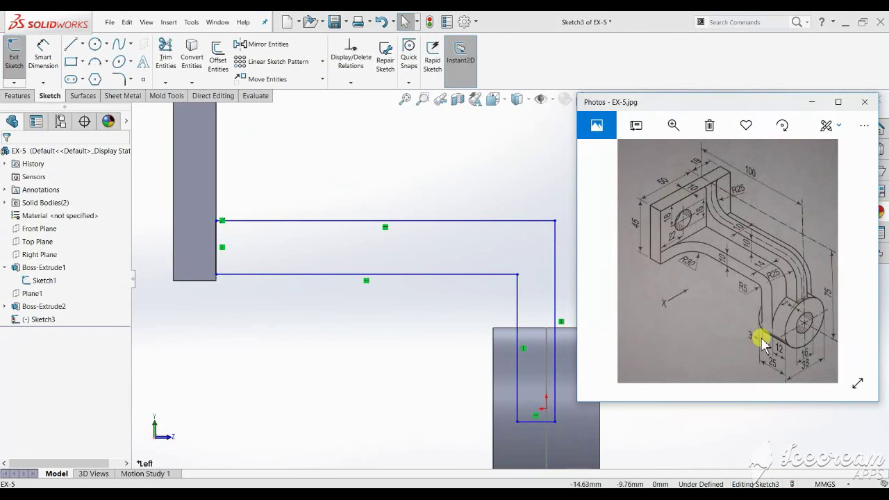
Dimension the leg's left vertical line 3 mm from the boss edge.
left_click(43, 57)
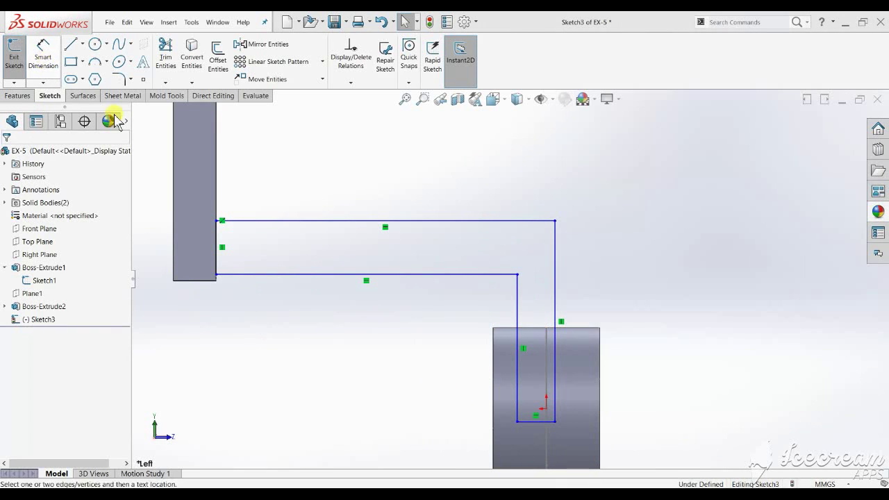
left_click(501, 359)
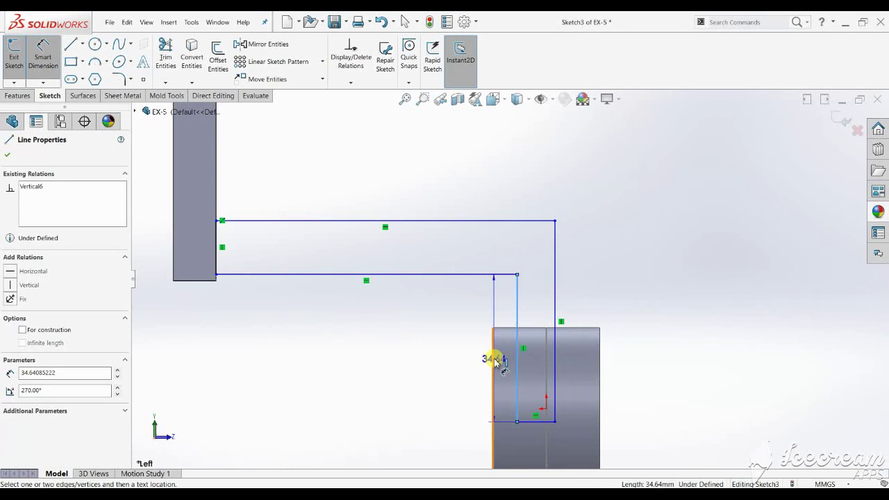
left_click(461, 377)
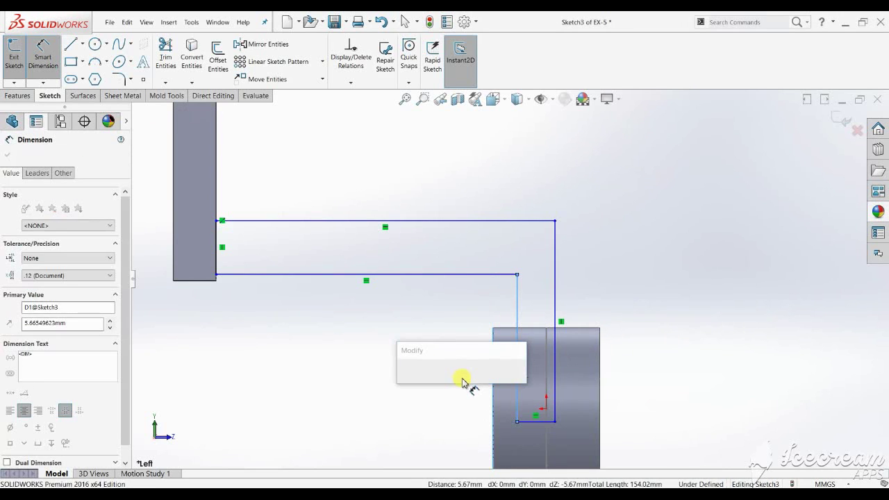
key("Return")
Set the arm's leg width to 10 mm after checking the reference drawing.
key("alt+Tab")
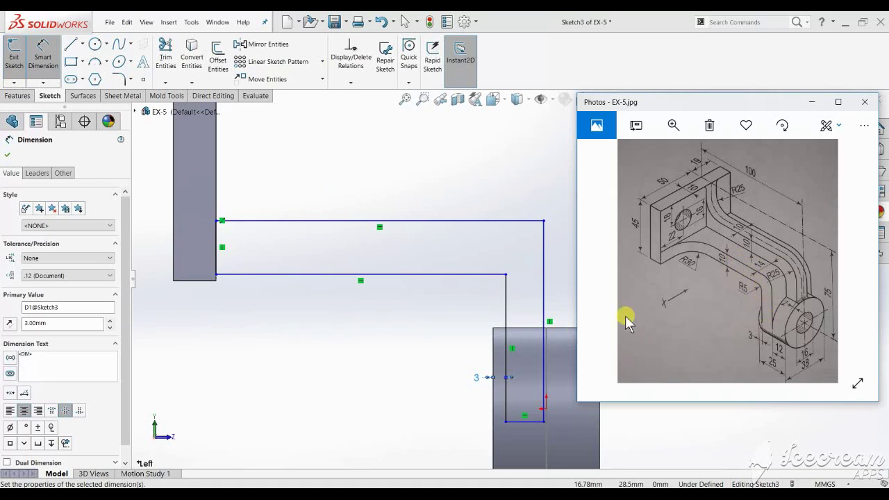
left_click(507, 302)
left_click(545, 299)
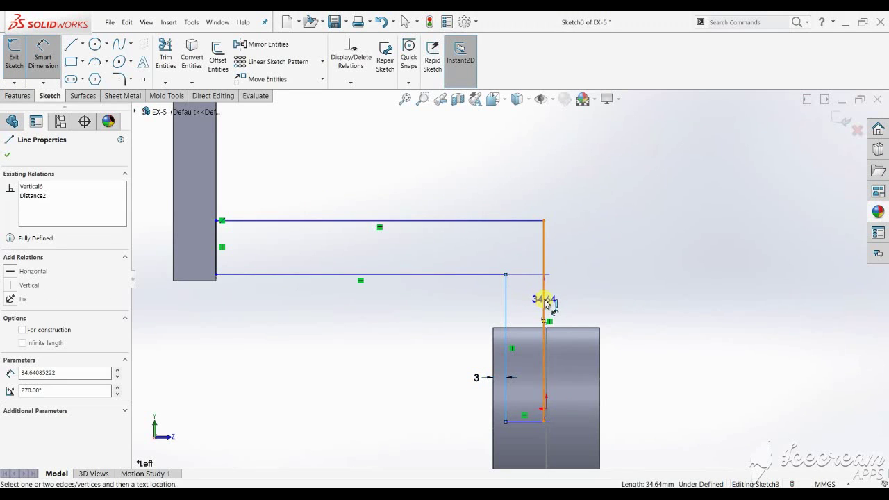
left_click(531, 313)
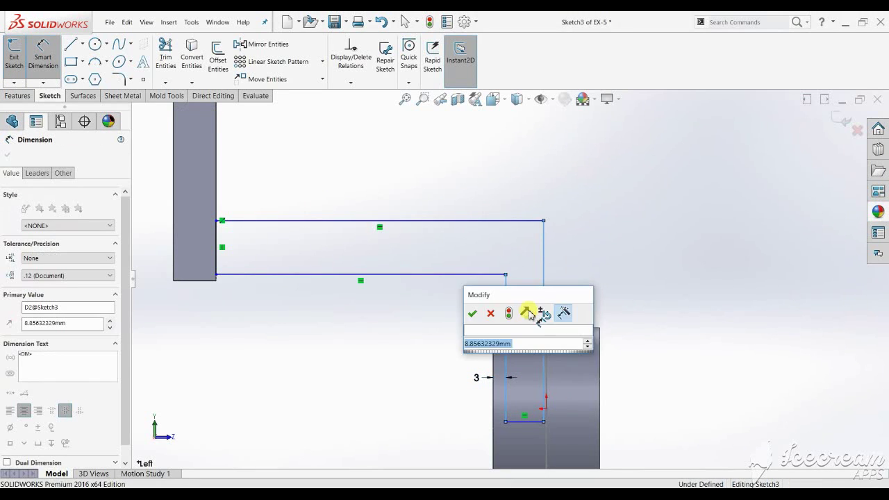
key("Return")
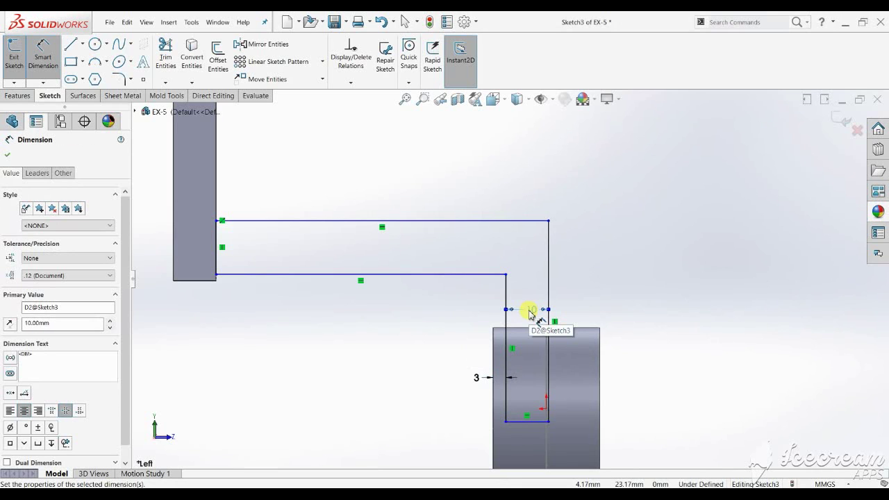
key("Escape")
scroll(576, 427, "down", 5)
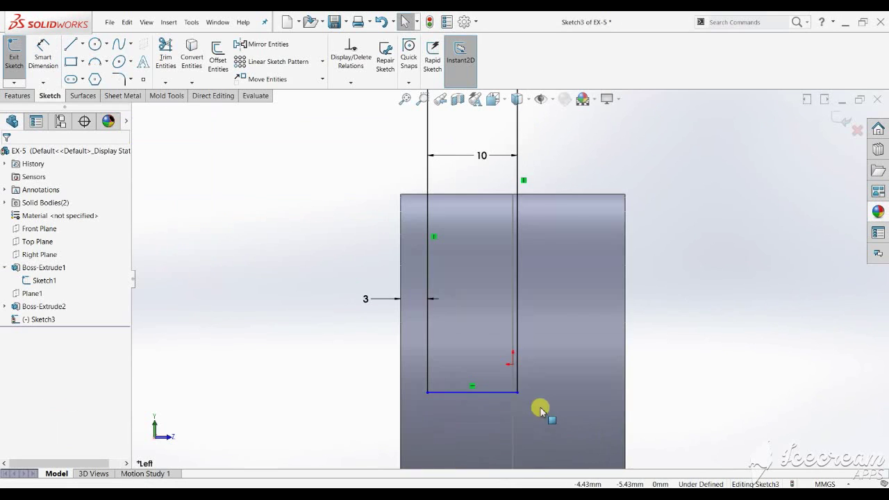
Show hidden edges as dashed lines and make the leg's bottom line coincident with the origin.
left_click(518, 98)
left_click(511, 174)
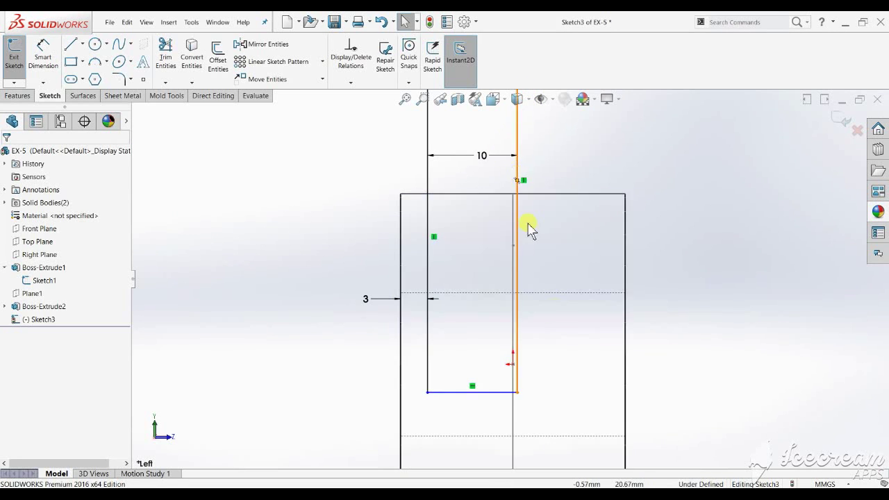
scroll(527, 388, "down", 4)
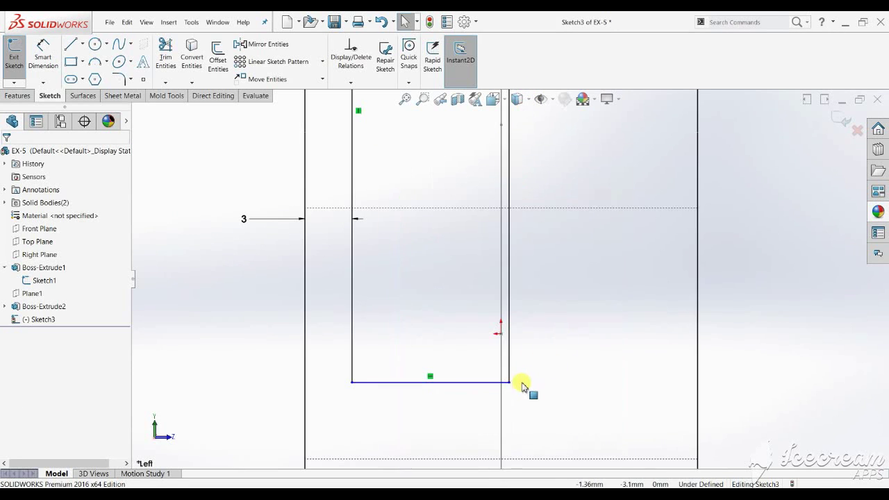
left_click(483, 383)
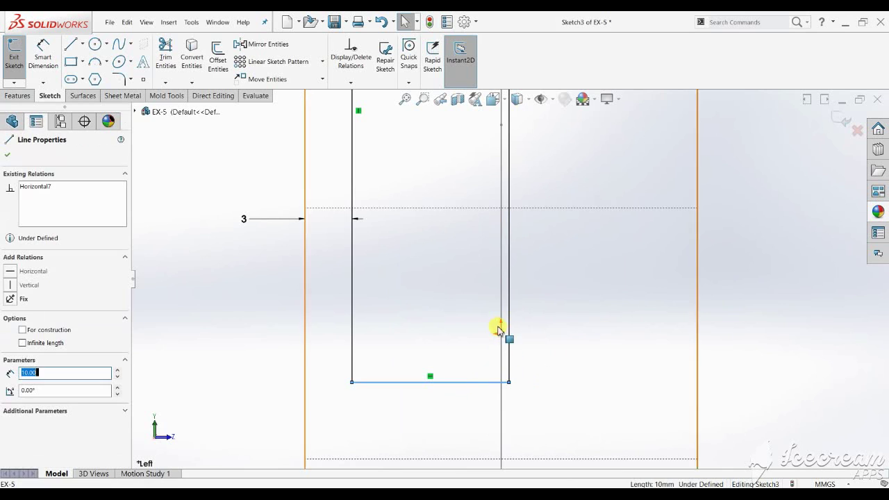
left_click(499, 335, "ctrl")
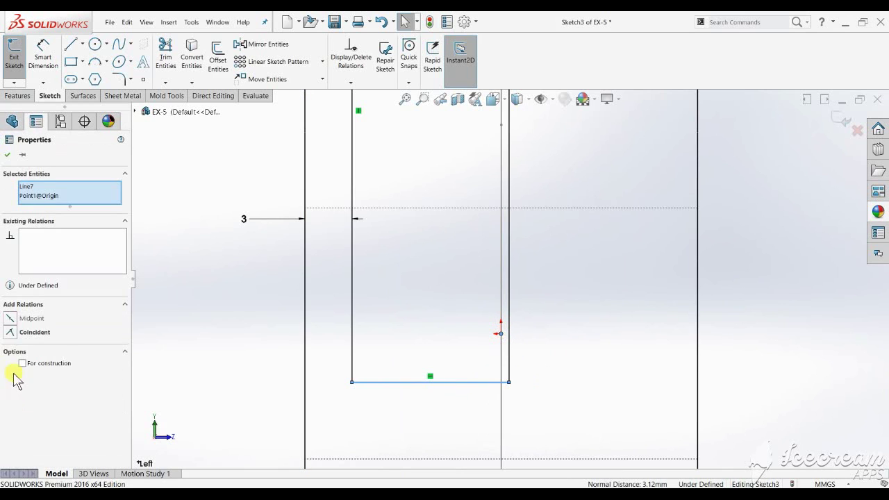
left_click(35, 333)
left_click(318, 410)
scroll(456, 416, "up", 2)
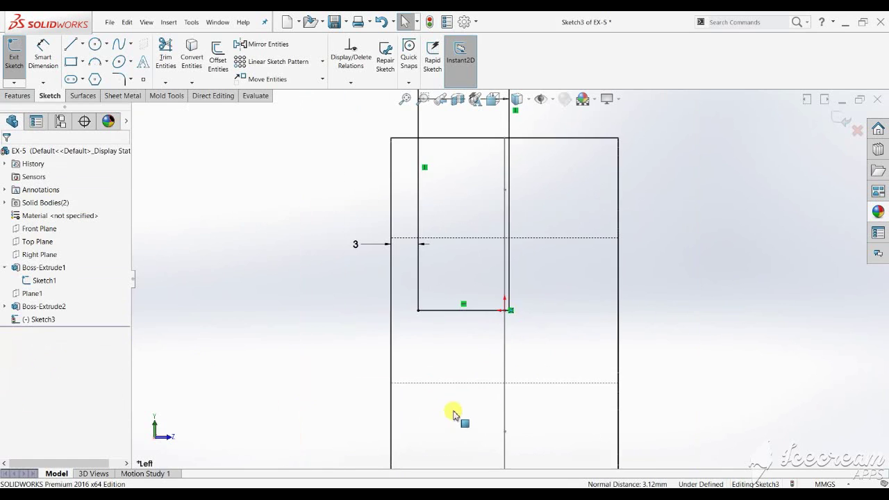
scroll(495, 337, "up", 3)
scroll(513, 416, "up", 3)
left_click(526, 484)
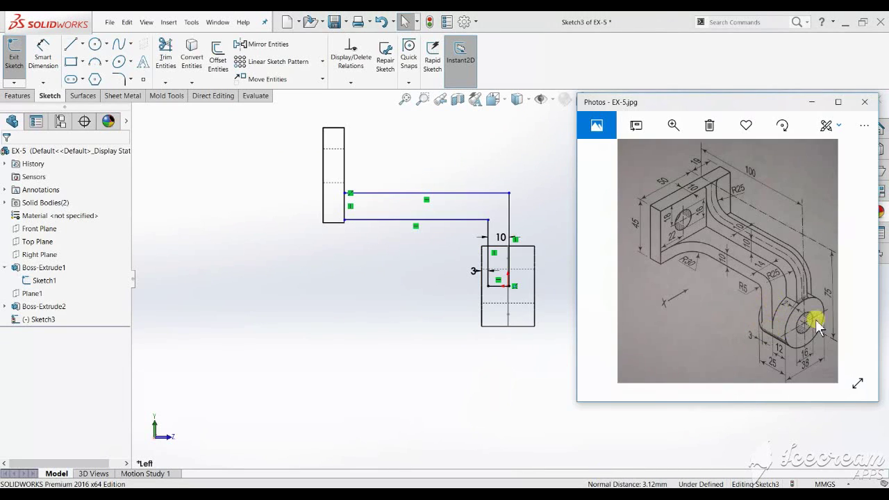
Make the arm's lower horizontal edge line coincident with the plate's corner point.
scroll(521, 409, "up", 2)
scroll(510, 227, "down", 3)
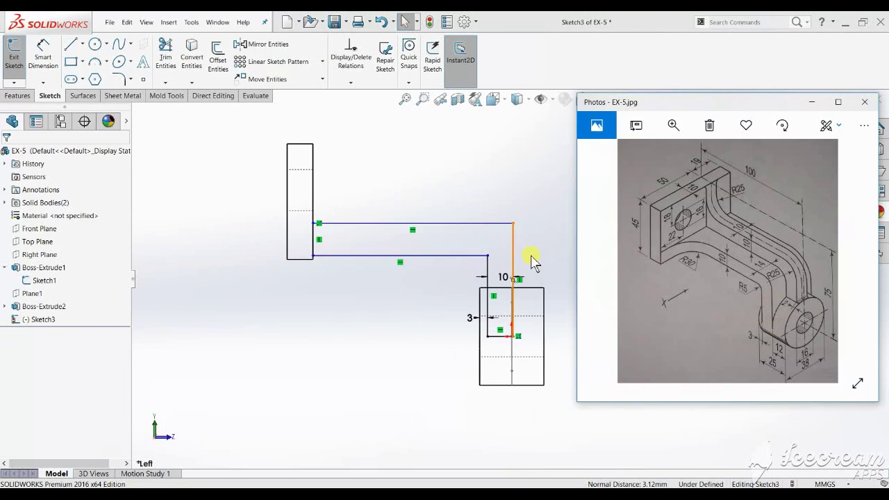
scroll(417, 274, "down", 3)
scroll(261, 263, "down", 3)
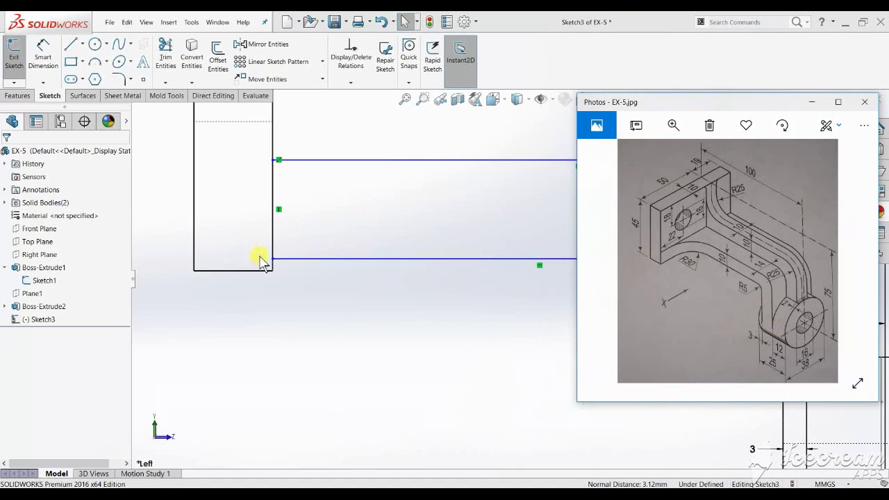
left_click(285, 260)
left_click(272, 270, "ctrl")
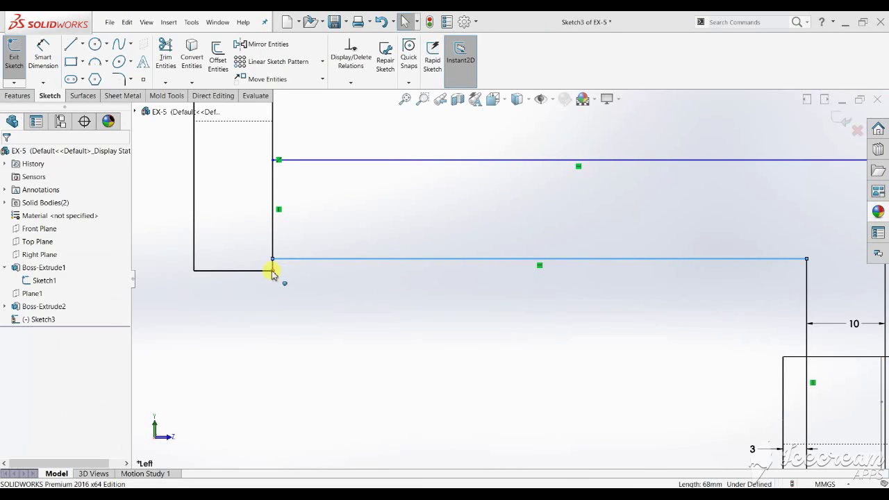
left_click(36, 332)
key("Escape")
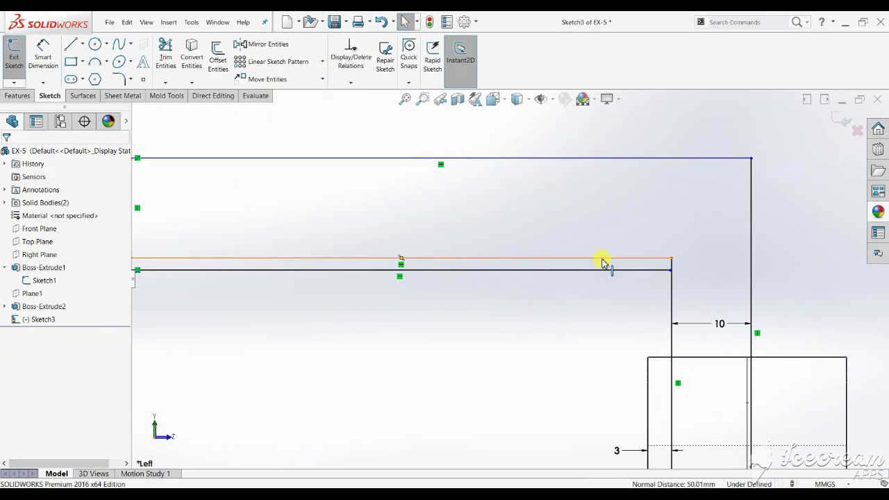
Delete the duplicate horizontal line, undo a stray trim, and stretch the edge line rightward.
left_click(602, 258)
key("Delete")
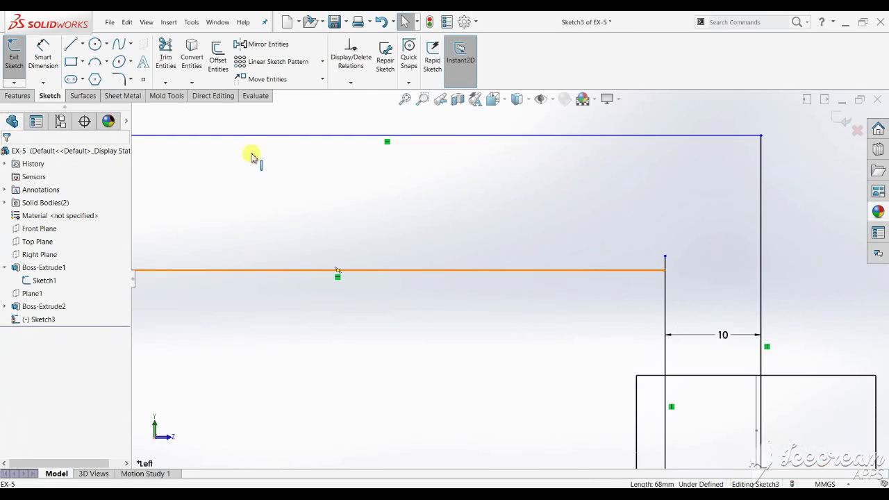
left_click(166, 59)
scroll(604, 207, "down", 2)
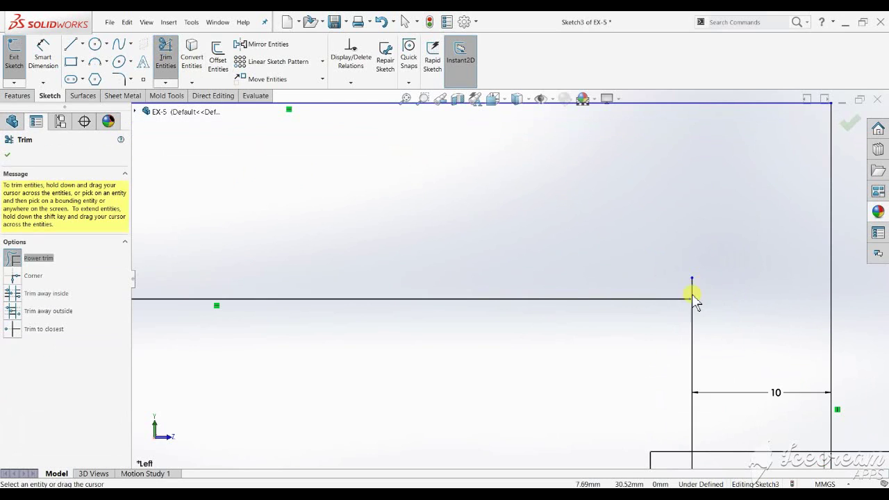
left_click_drag(693, 295, 721, 283)
key("Escape")
key("ctrl+z")
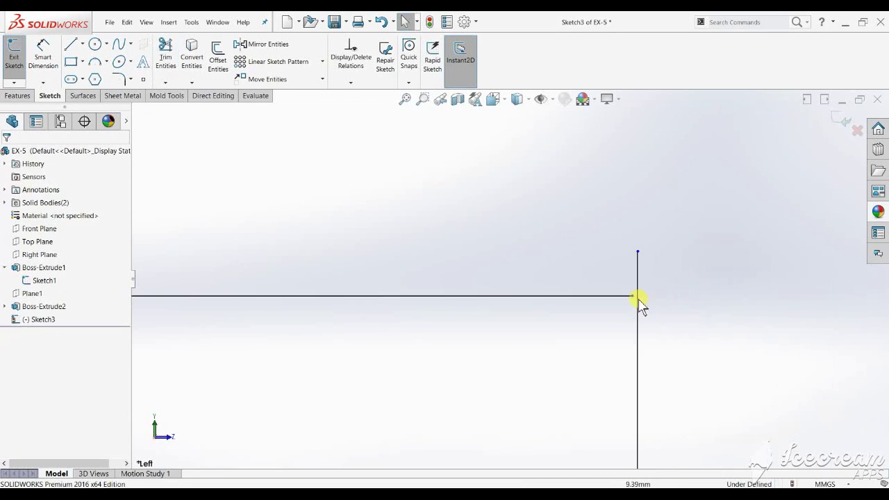
left_click_drag(630, 298, 654, 300)
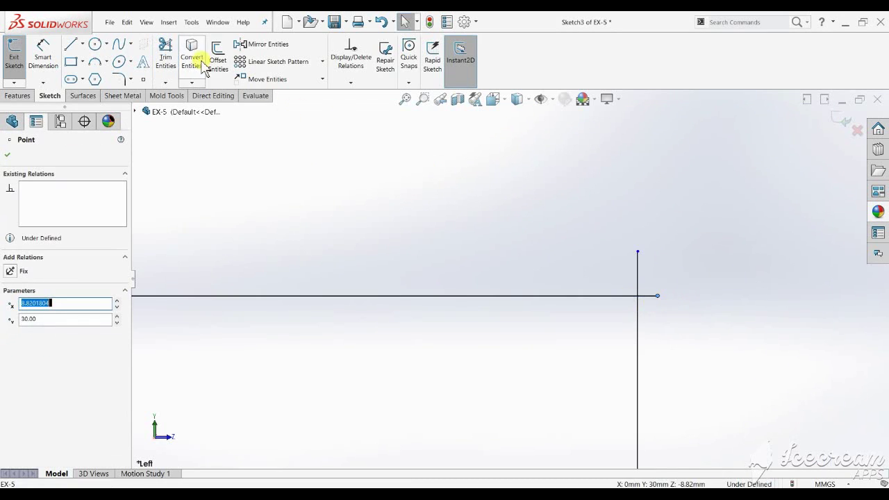
key("Return")
Dimension the arm's thickness between its upper and lower edges as 10 mm.
scroll(652, 303, "down", 3)
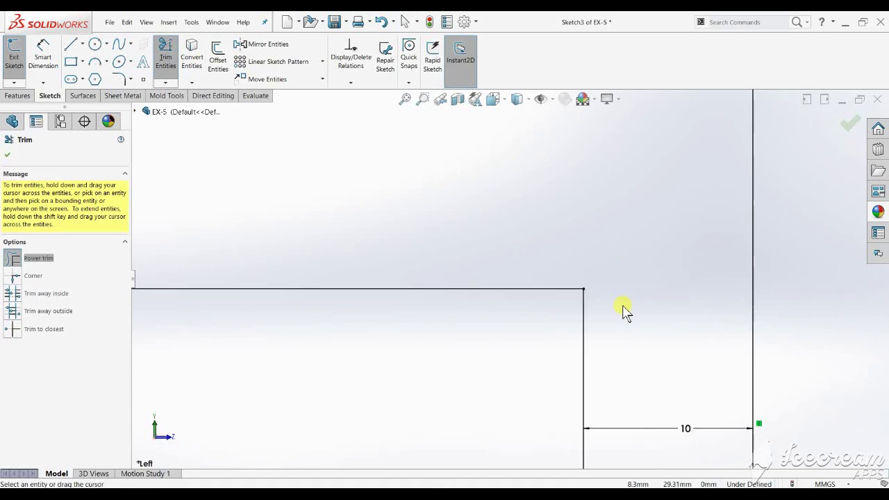
scroll(625, 312, "down", 3)
scroll(389, 274, "up", 2)
scroll(240, 165, "down", 3)
scroll(257, 224, "down", 2)
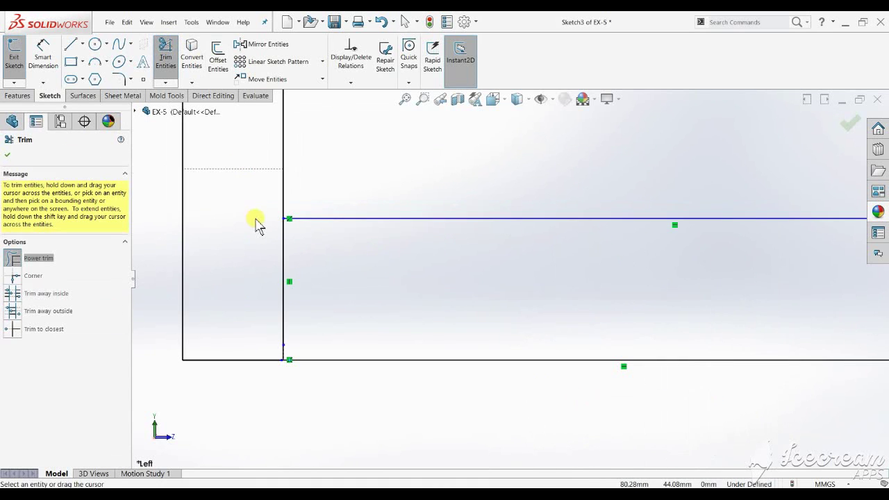
left_click(52, 66)
left_click(445, 218)
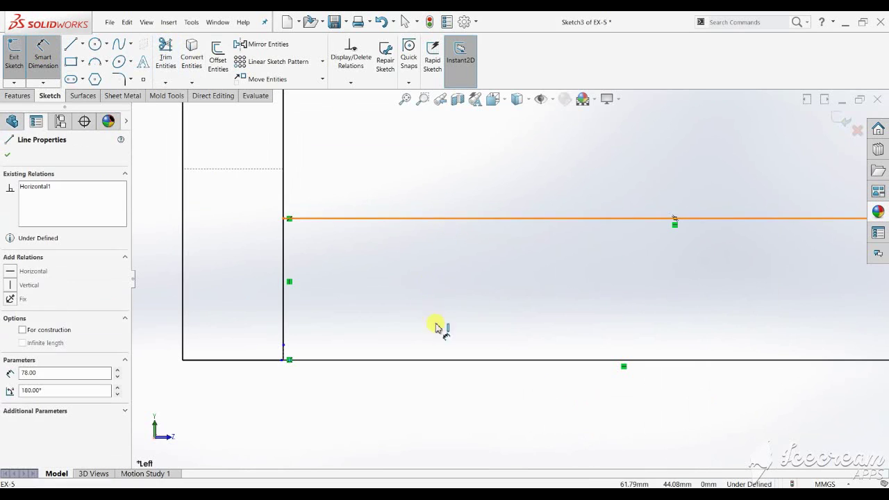
left_click(438, 358)
left_click(447, 324)
type("10")
key("Return")
scroll(446, 323, "up", 2)
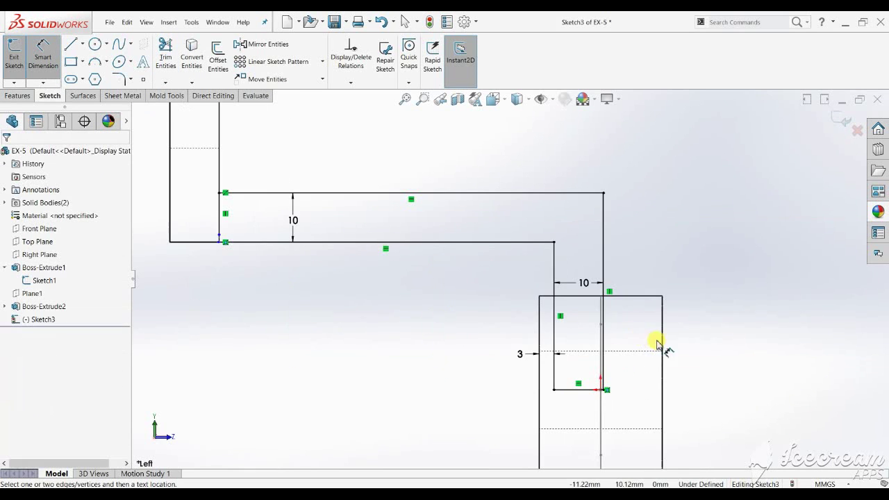
scroll(607, 382, "down", 1)
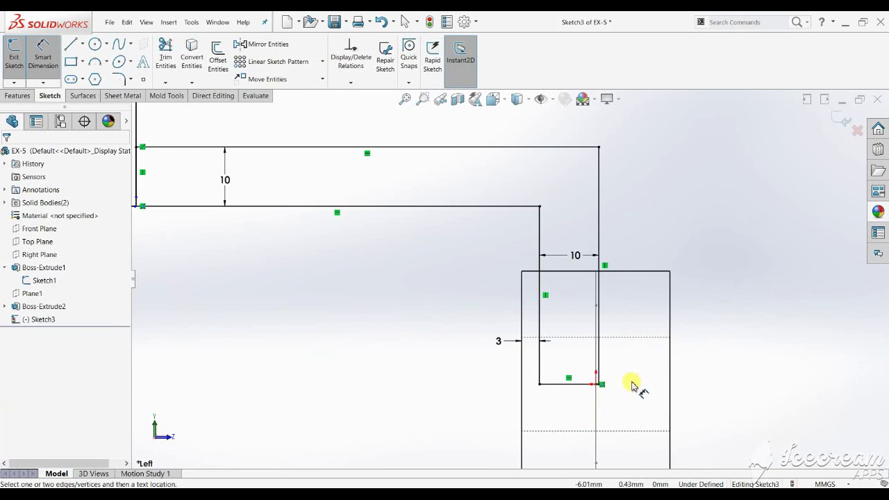
scroll(630, 383, "up", 3)
scroll(449, 260, "down", 2)
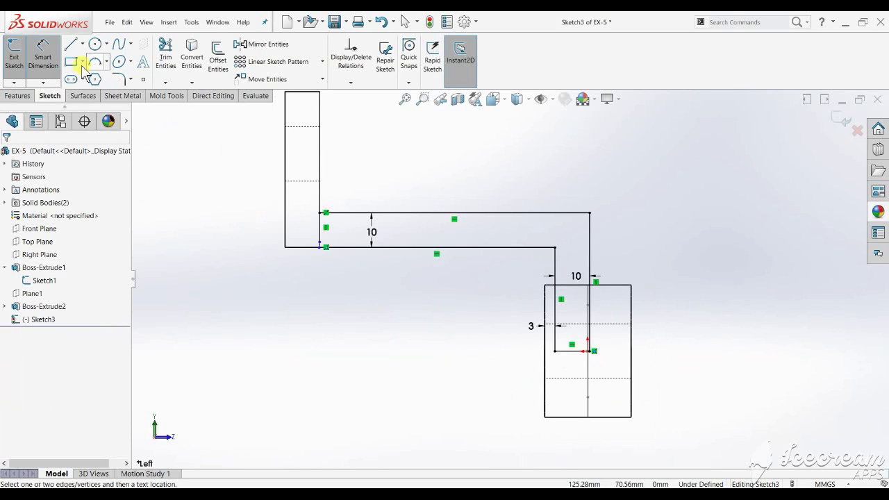
Draw the arm's outer edge: up from the plate, across the top, down into the boss.
left_click(70, 46)
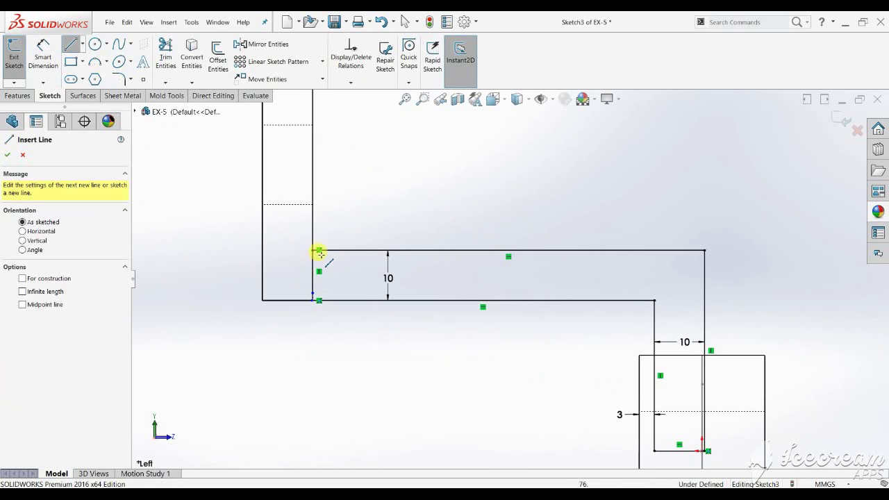
left_click(313, 249)
scroll(286, 199, "down", 2)
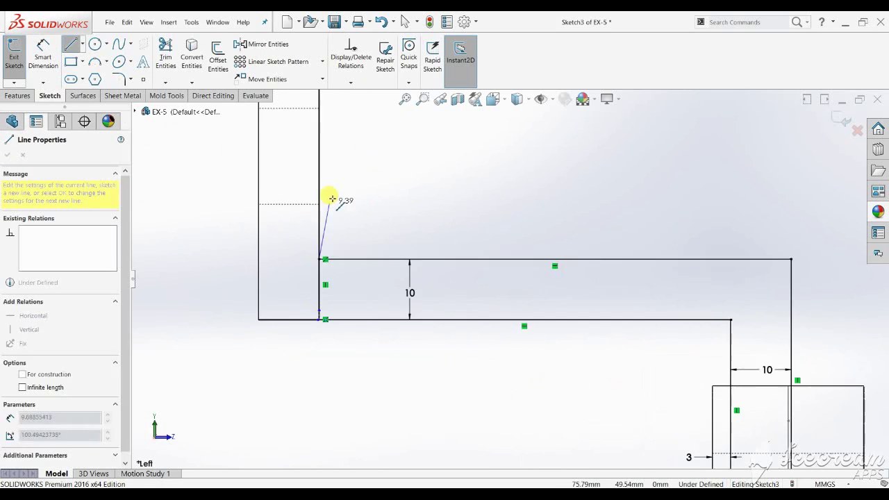
left_click(319, 179)
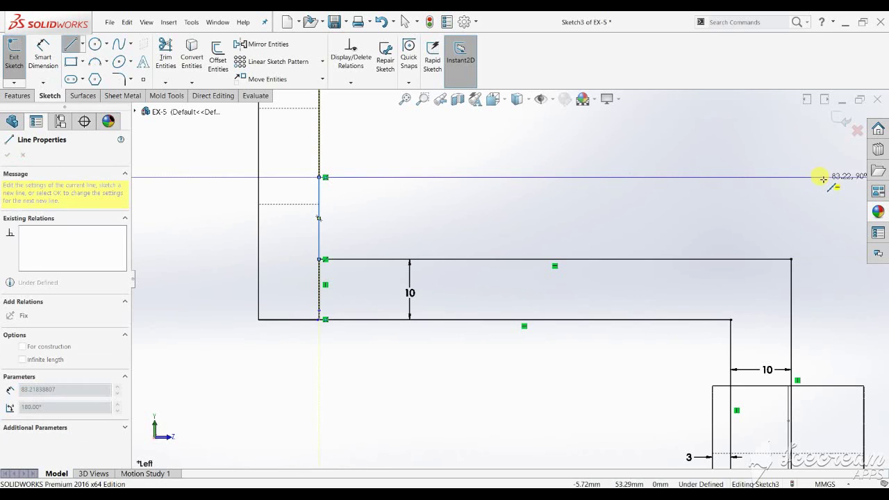
left_click(823, 177)
scroll(799, 327, "up", 3)
scroll(684, 417, "down", 5)
scroll(625, 414, "up", 3)
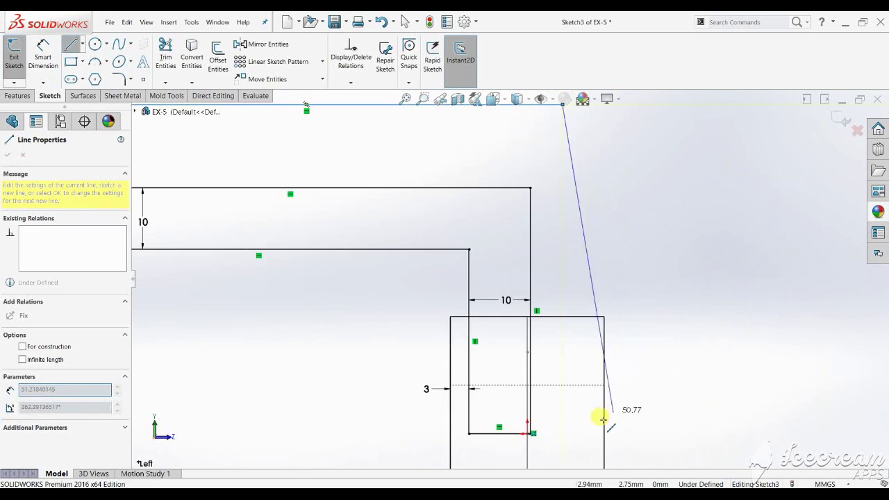
scroll(595, 413, "down", 5)
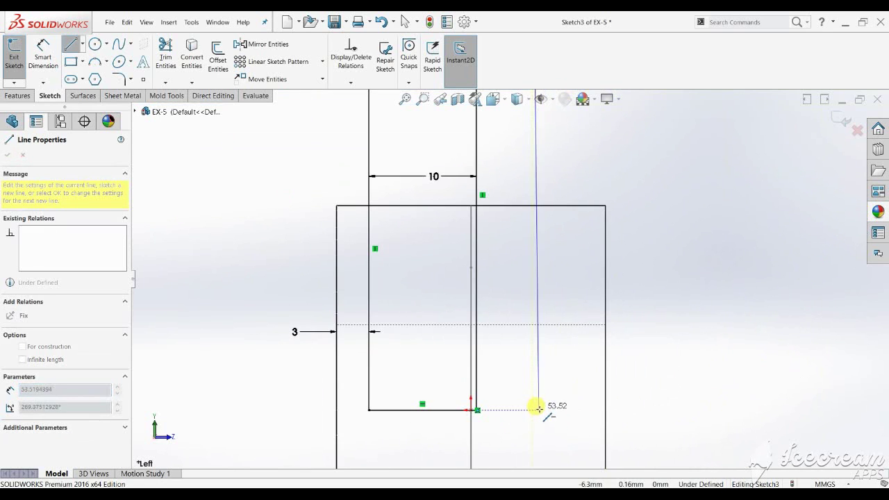
left_click(533, 410)
scroll(501, 424, "down", 3)
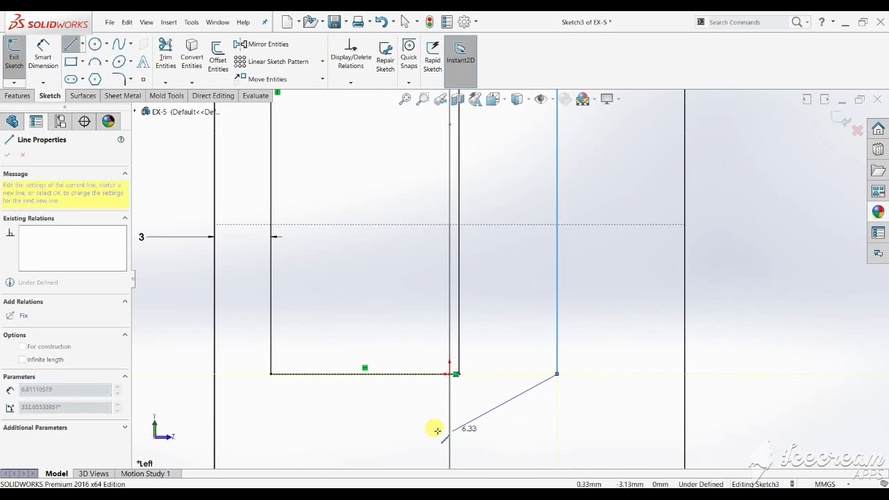
key("Escape")
left_click(71, 43)
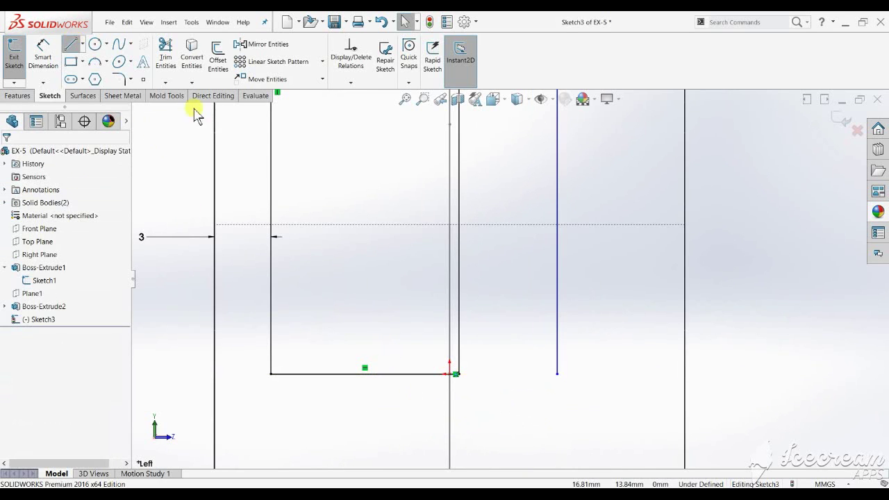
Add a horizontal closing line at the arm's inner bottom corner and trim its overhang.
left_click(458, 375)
scroll(587, 385, "down", 2)
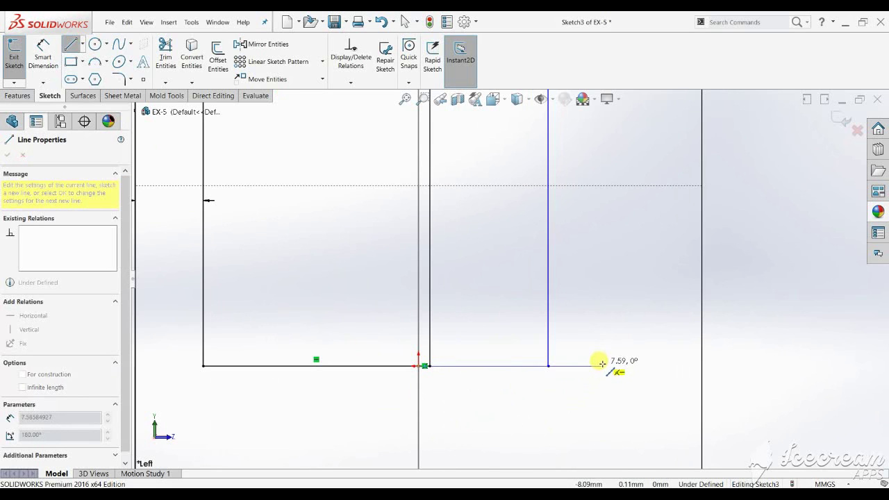
left_click(601, 362)
key("Escape")
left_click(577, 363)
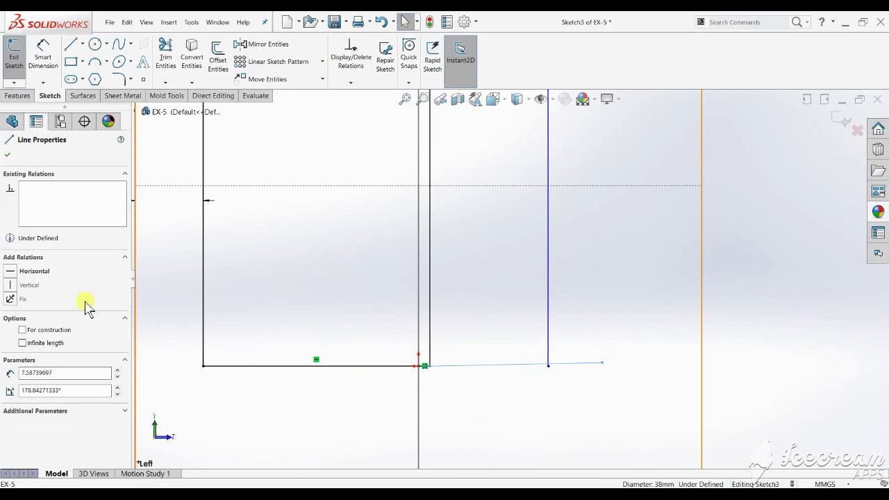
key("Escape")
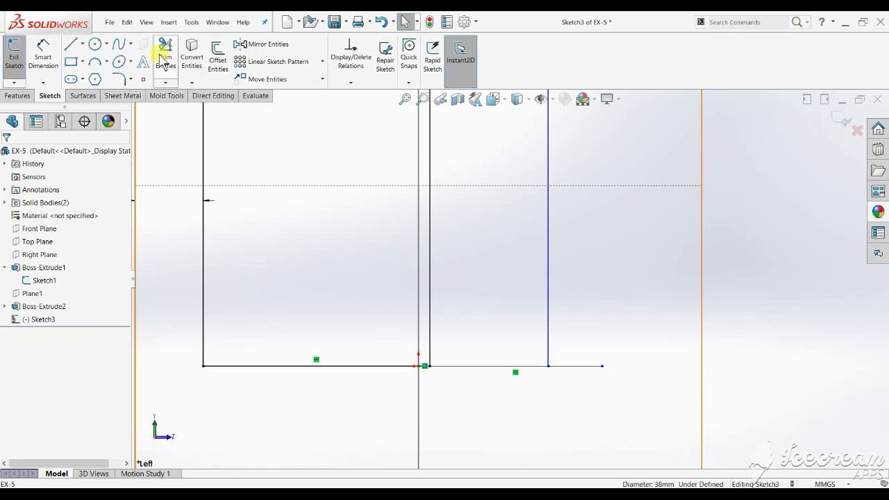
left_click(165, 56)
left_click_drag(597, 335, 564, 410)
scroll(564, 410, "up", 2)
Space the top and middle horizontal lines of the arm sketch 10 mm apart.
scroll(575, 427, "up", 2)
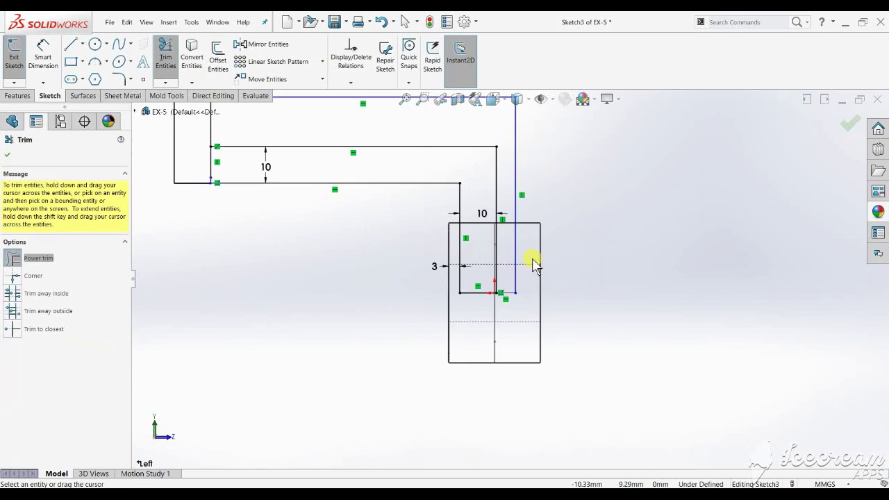
scroll(532, 258, "up", 1)
key("alt+Tab")
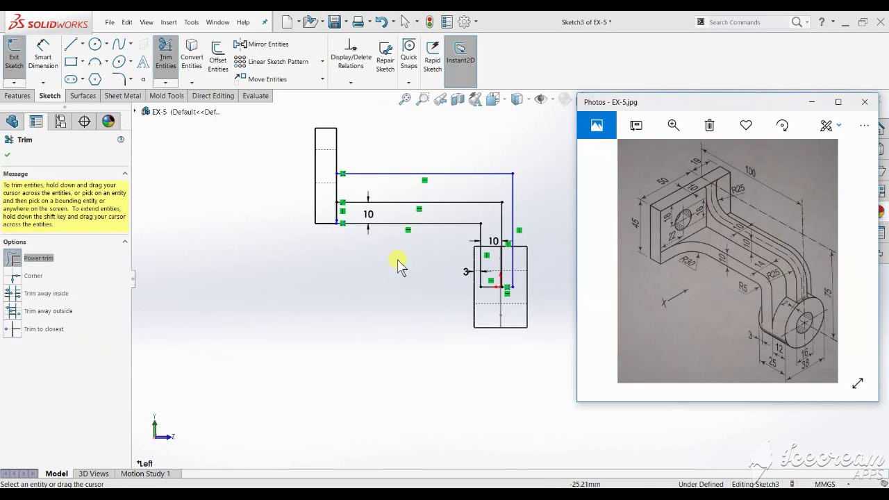
left_click(43, 55)
scroll(423, 193, "down", 1)
scroll(410, 202, "down", 1)
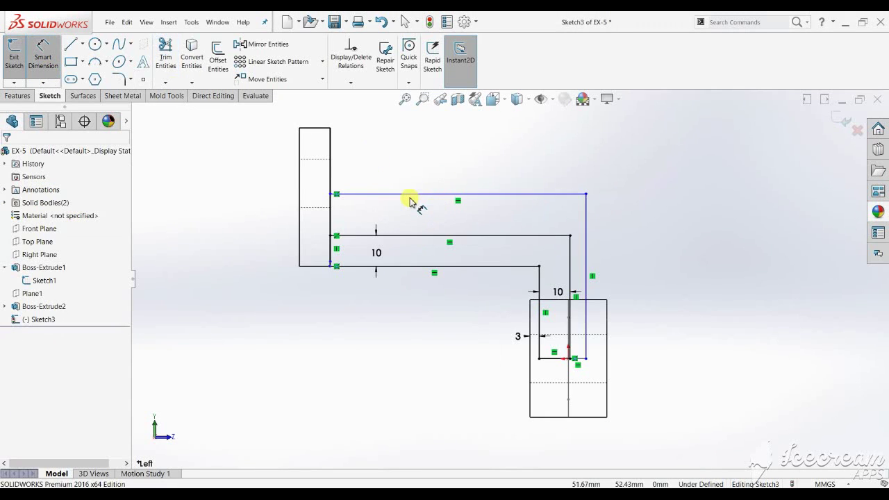
left_click(411, 195)
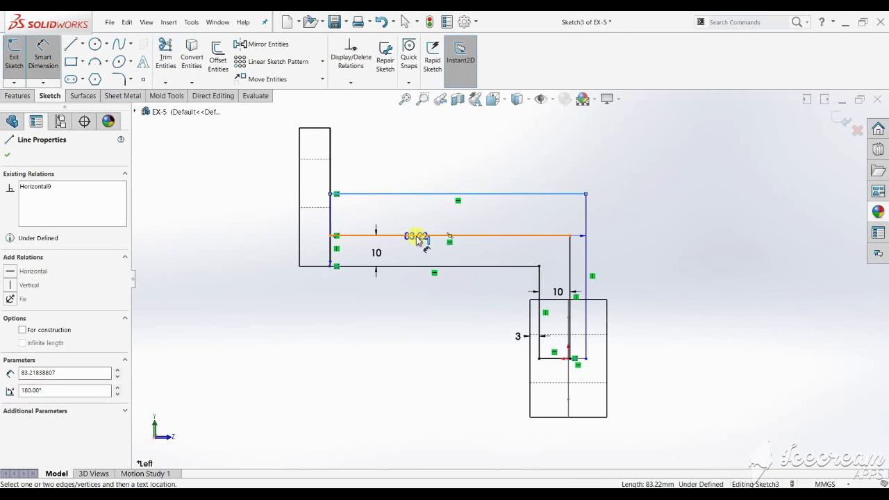
left_click(416, 235)
left_click(419, 209)
type("10")
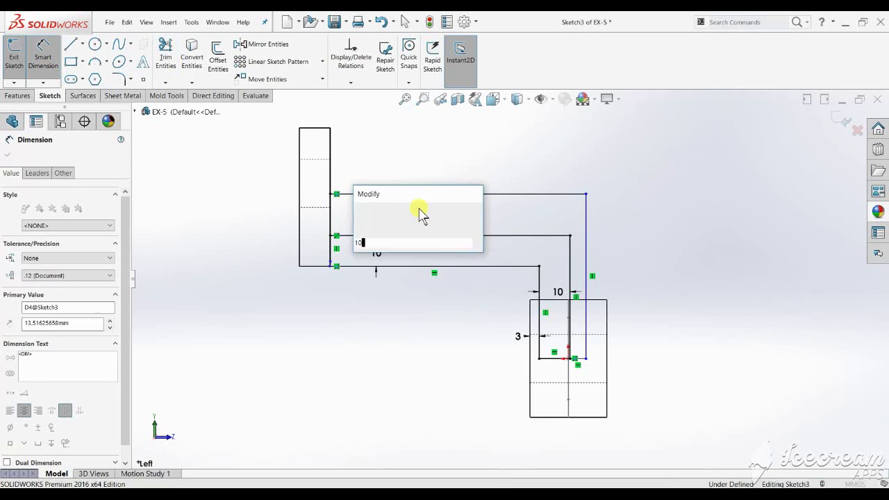
key("Return")
Space the inner and outer vertical lines 10 mm apart, then hide the reference drawing.
scroll(568, 261, "down", 1)
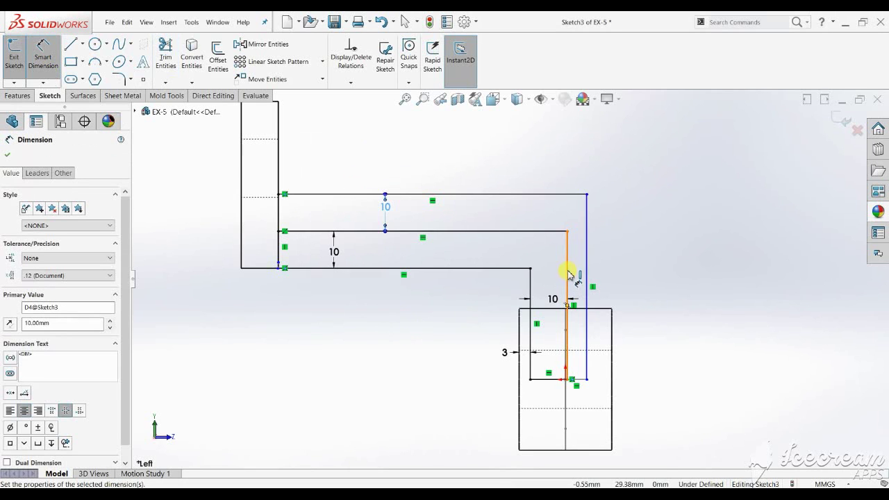
left_click(568, 275)
left_click(587, 279)
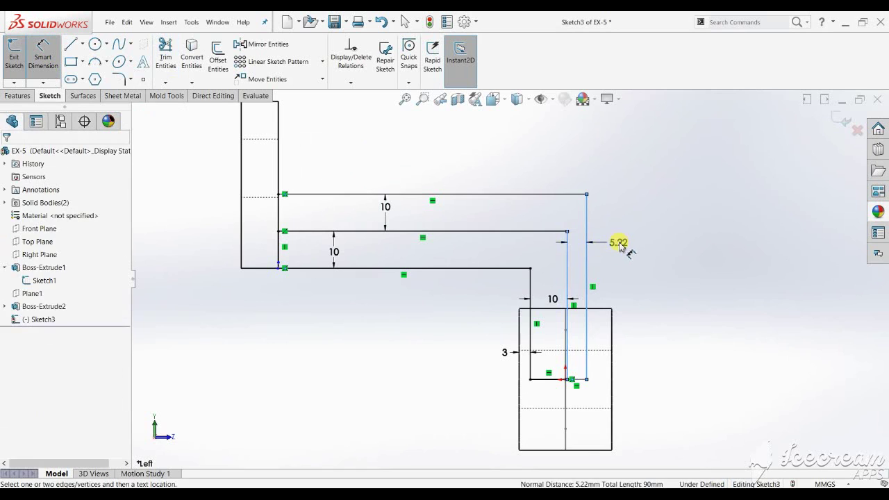
left_click(620, 247)
type("10")
key("Return")
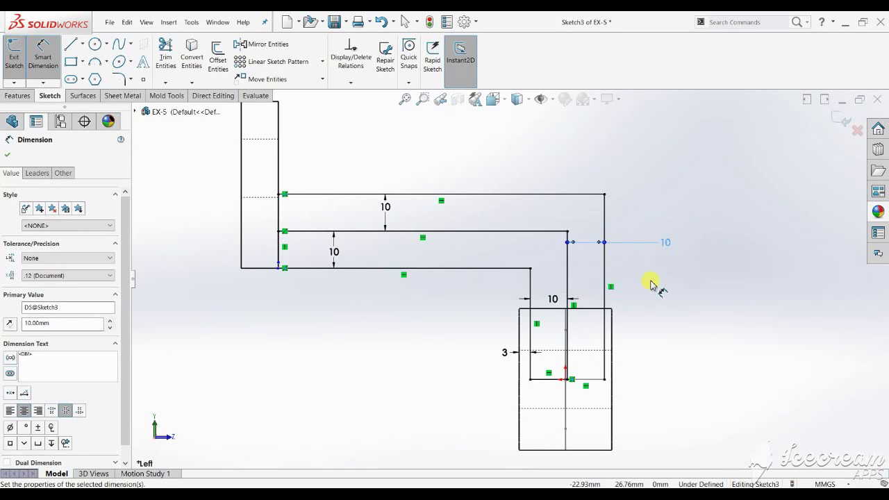
key("Escape")
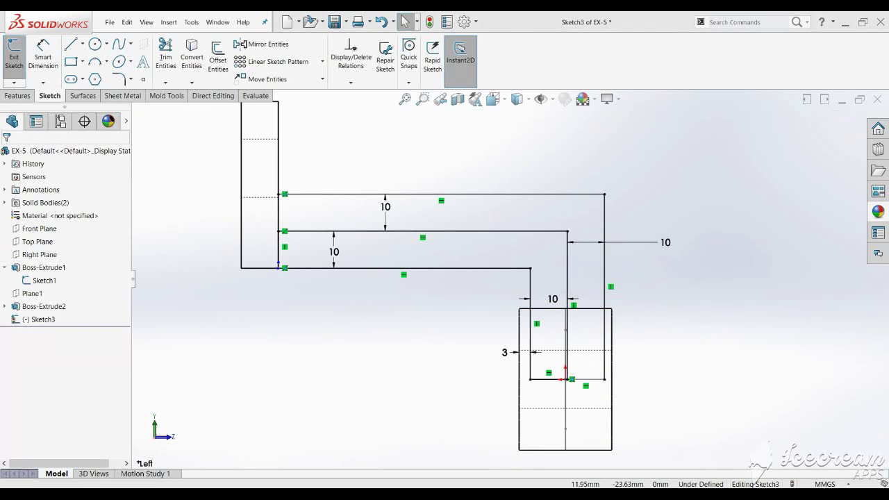
key("alt+Tab")
left_click(811, 102)
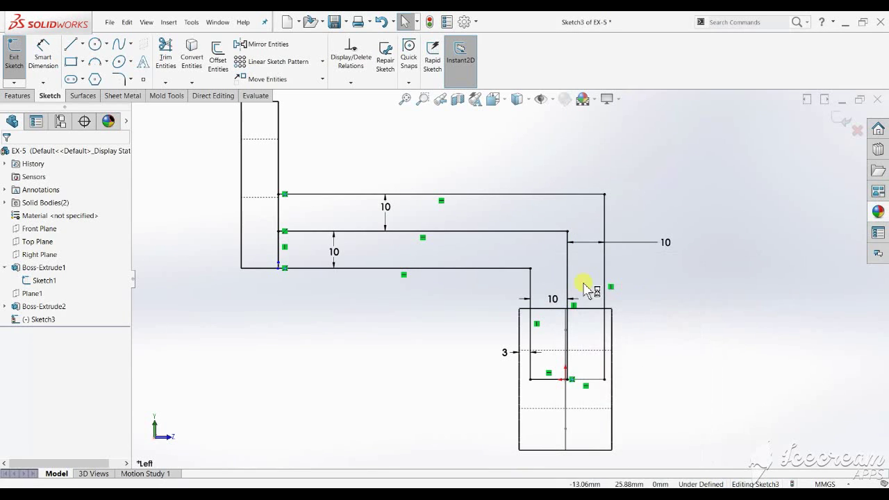
Try dimensioning the outer right vertical line to the cylinder, then exit the arm sketch.
left_click(43, 52)
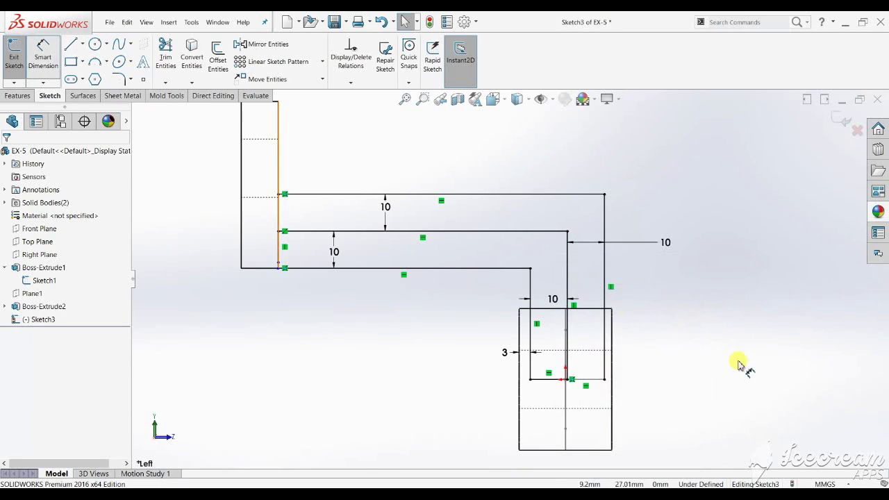
left_click(609, 327)
left_click(612, 325)
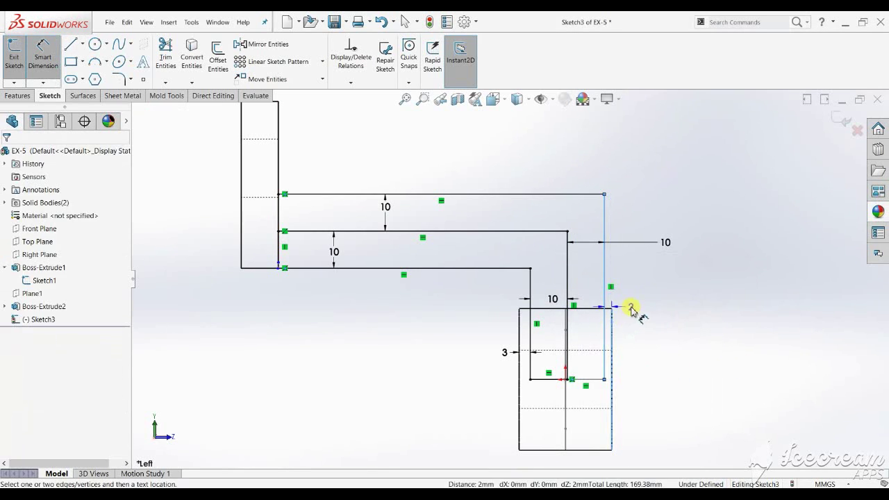
scroll(595, 372, "down", 1)
scroll(601, 382, "down", 1)
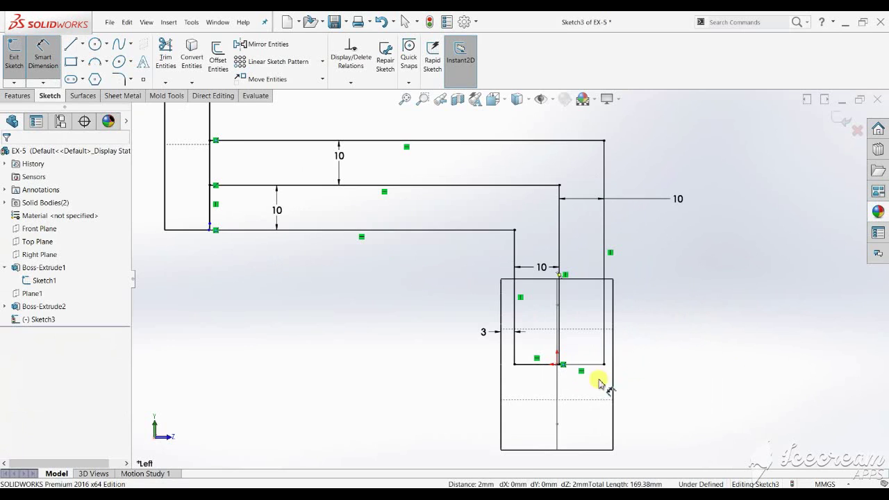
scroll(484, 375, "up", 3)
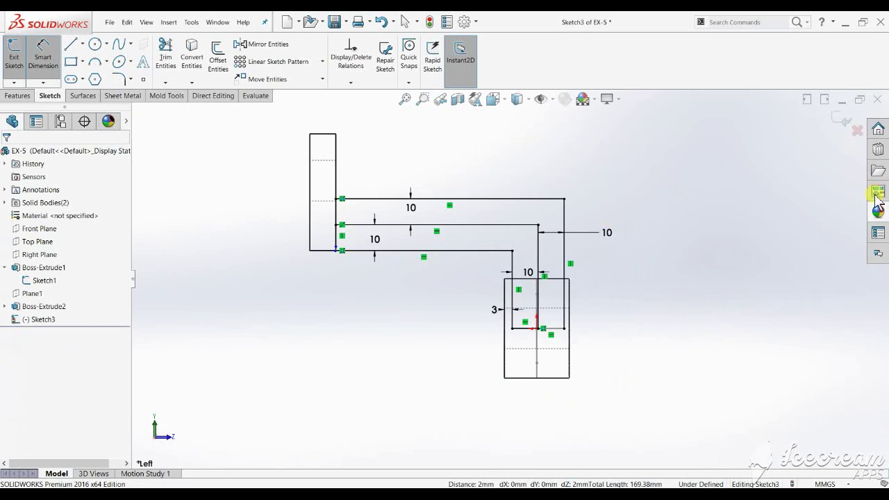
left_click(839, 121)
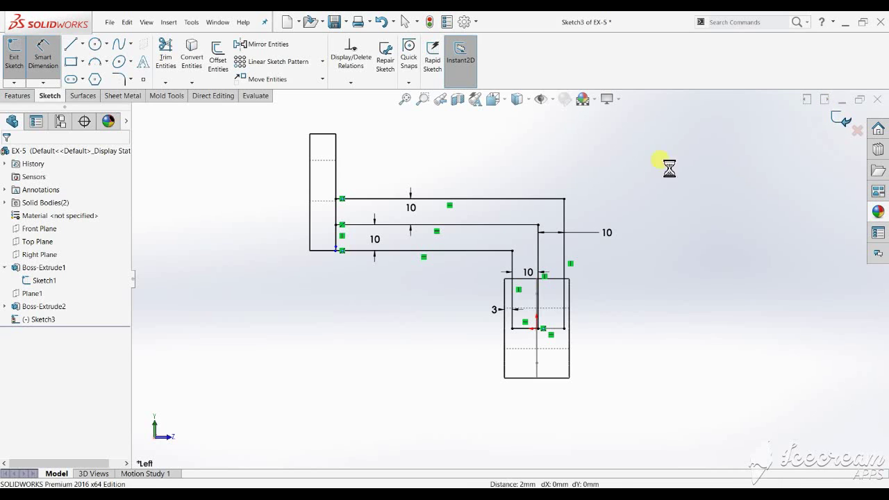
mouse_move(535, 207)
middle_mouse_down()
mouse_move(472, 252)
mouse_move(456, 234)
mouse_move(387, 258)
mouse_move(377, 287)
mouse_move(389, 263)
middle_mouse_up()
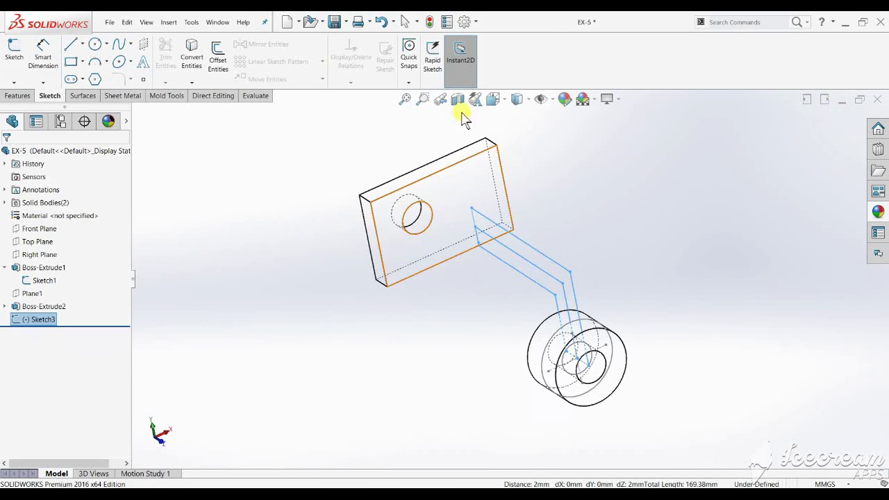
Show the model shaded with edges, check the reference photo, and start an Extruded Boss/Base.
left_click(517, 104)
left_click(518, 154)
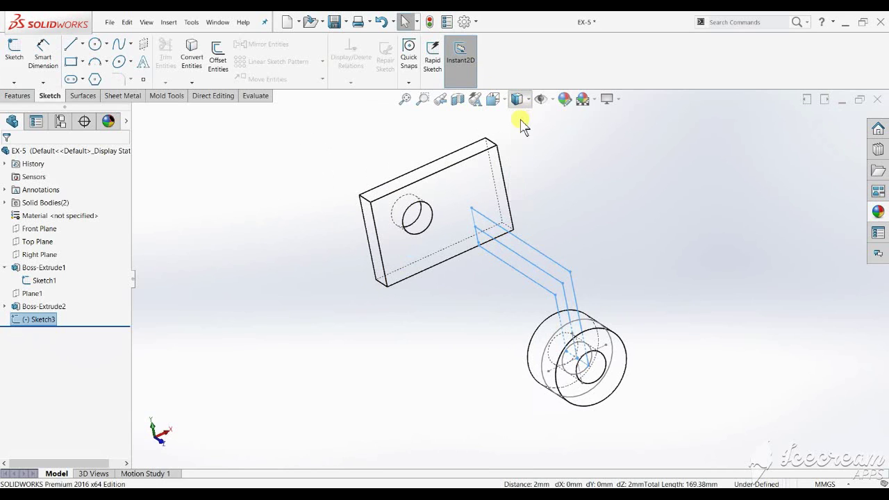
middle_click_drag(563, 278, 562, 305)
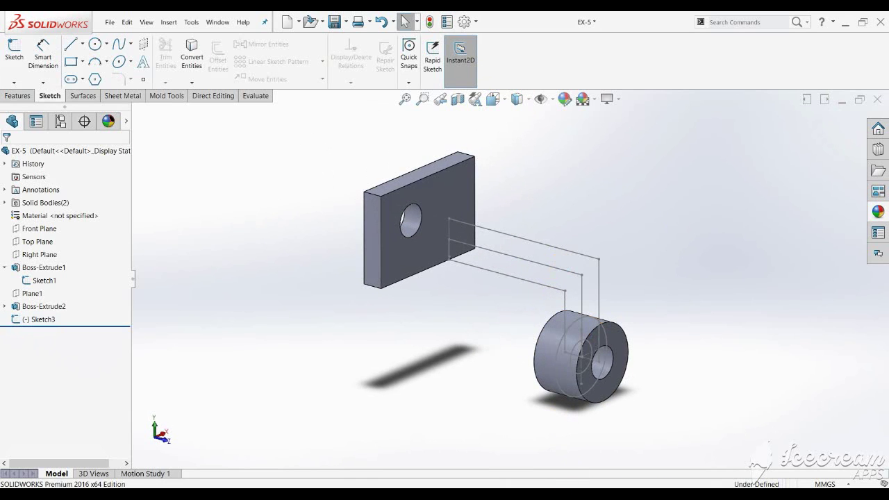
left_click(530, 486)
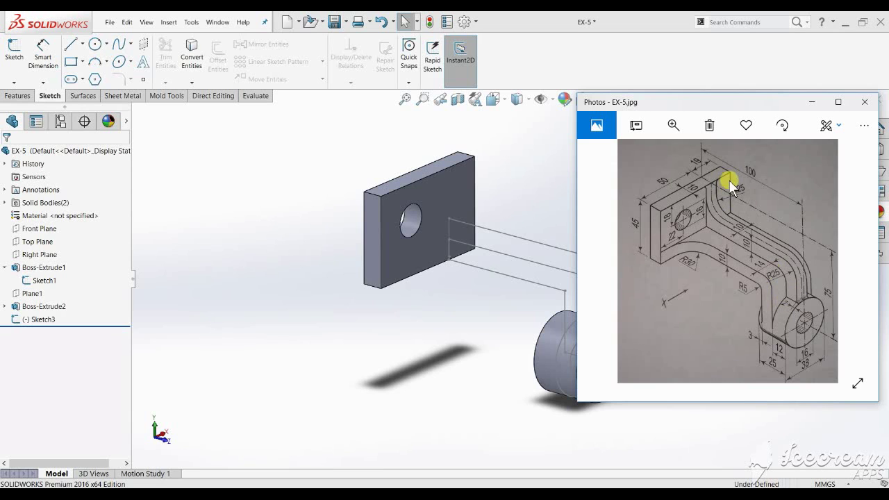
left_click(17, 95)
left_click(18, 54)
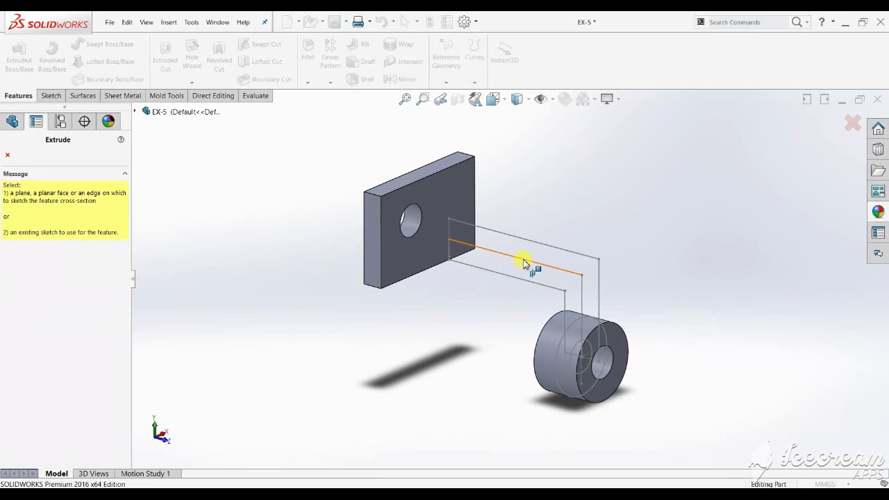
Pick Sketch3, turn off Thin Feature, clear the selected contours, and cancel the Boss-Extrude.
left_click(524, 263)
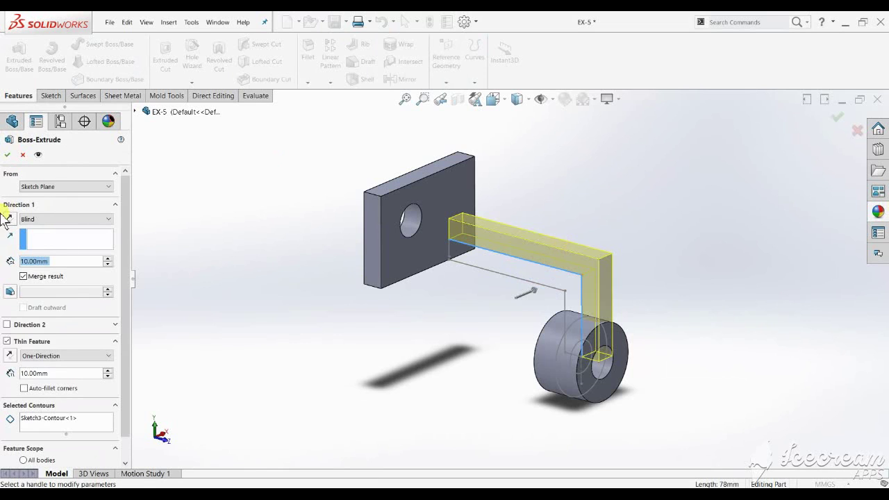
left_click(28, 355)
left_click(7, 341)
left_click(31, 371)
right_click(43, 372)
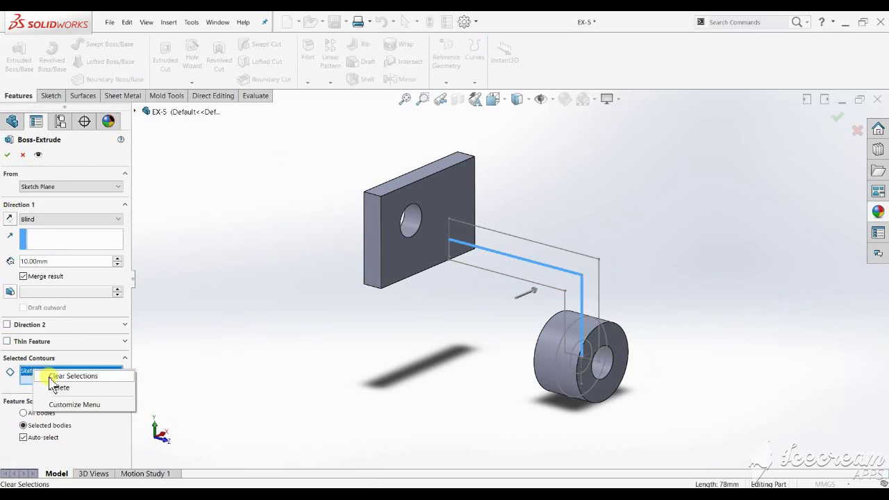
left_click(51, 376)
scroll(514, 282, "down", 3)
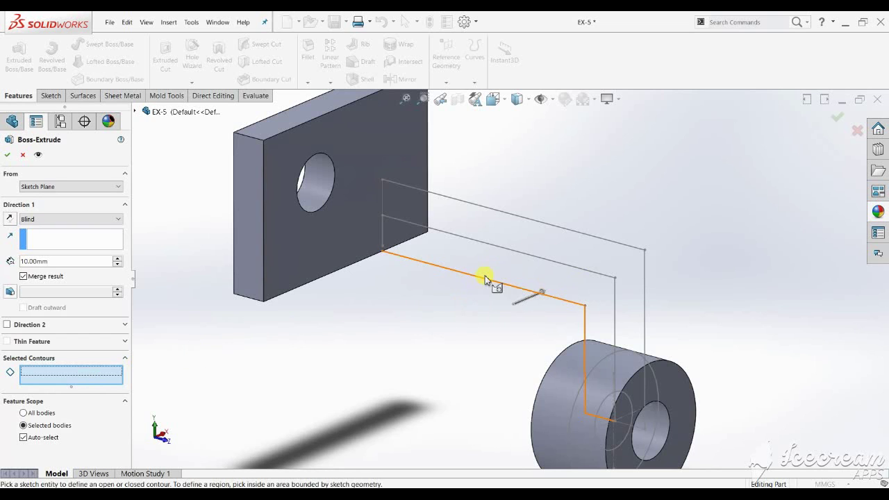
scroll(592, 368, "down", 2)
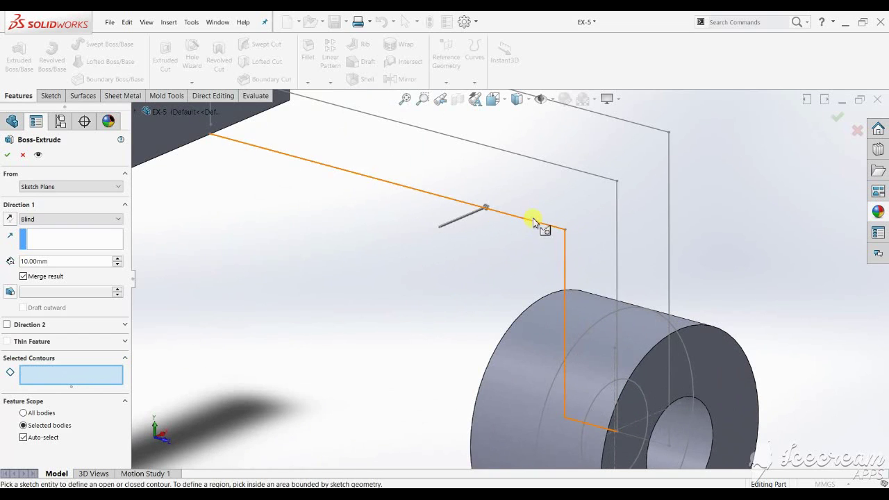
scroll(533, 220, "up", 3)
scroll(421, 224, "down", 2)
scroll(396, 209, "down", 2)
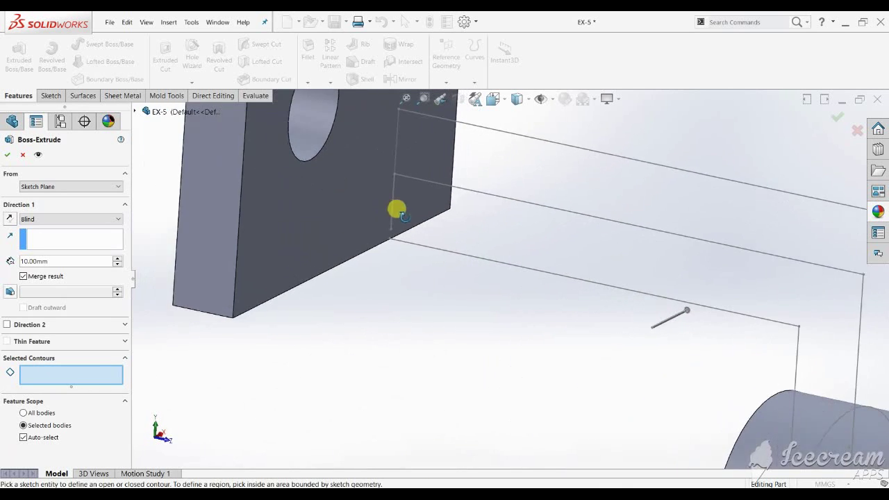
scroll(397, 222, "down", 2)
scroll(416, 236, "up", 1)
key("Escape")
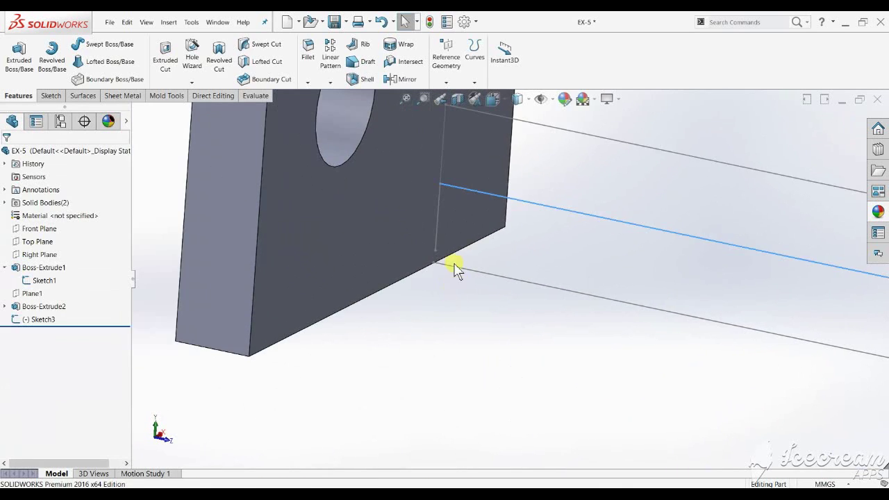
scroll(448, 264, "down", 2)
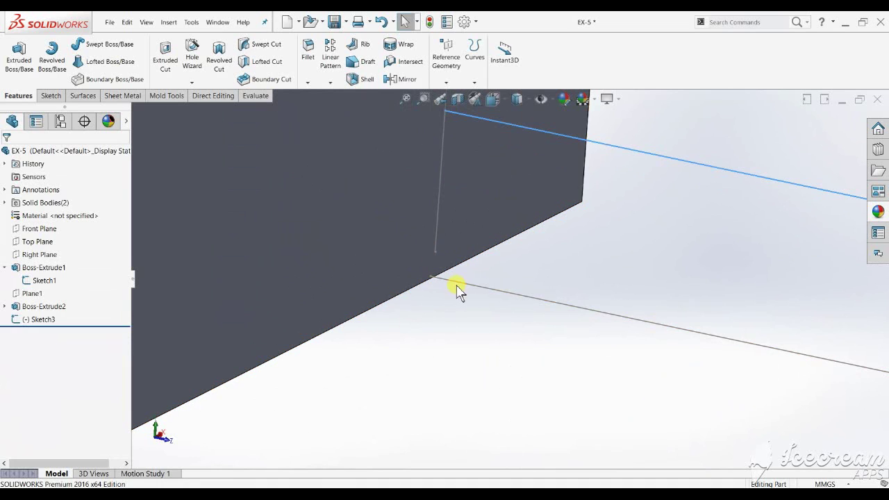
Reopen Sketch3 and drag the stray line endpoint down onto the plate corner.
left_click(461, 285)
left_click(484, 243)
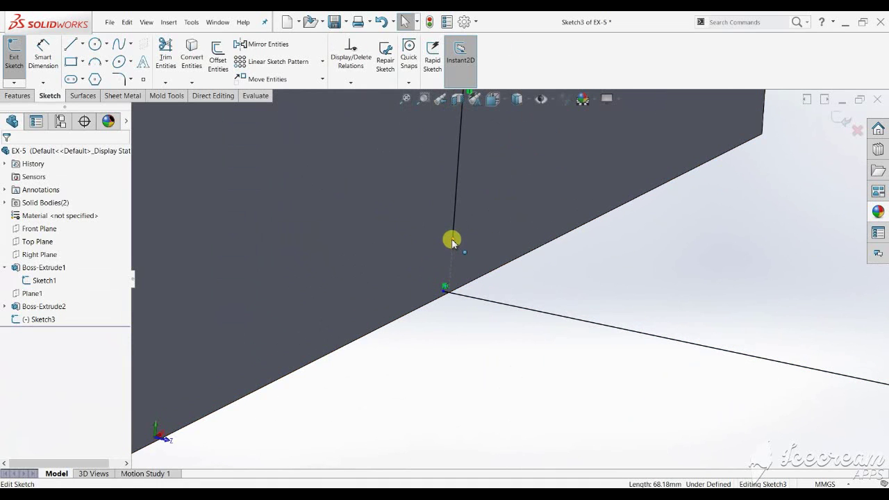
left_click_drag(452, 244, 440, 284)
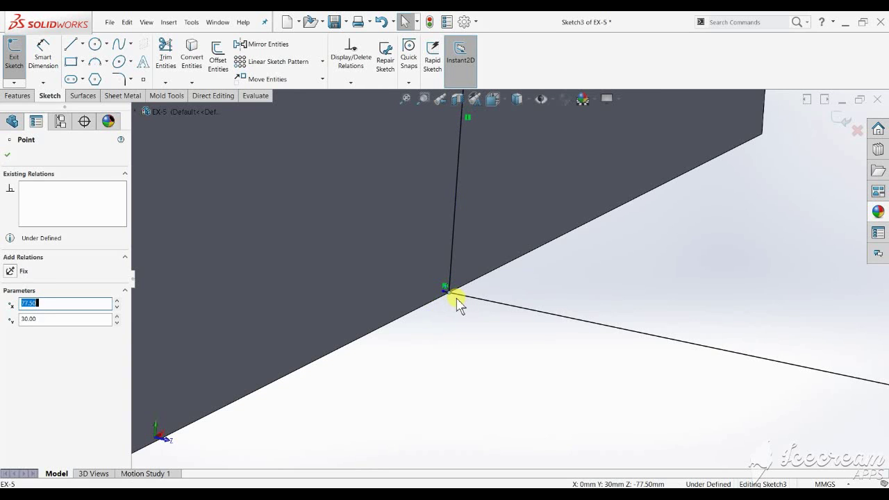
scroll(455, 299, "up", 5)
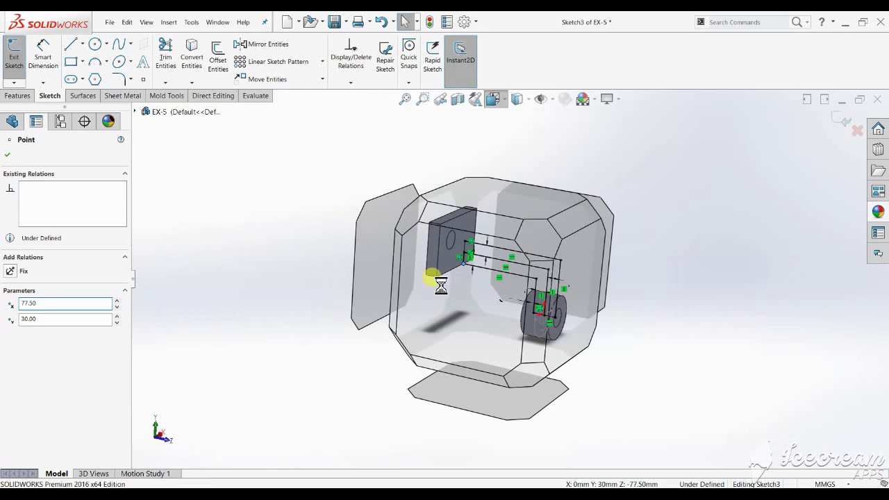
scroll(375, 264, "down", 2)
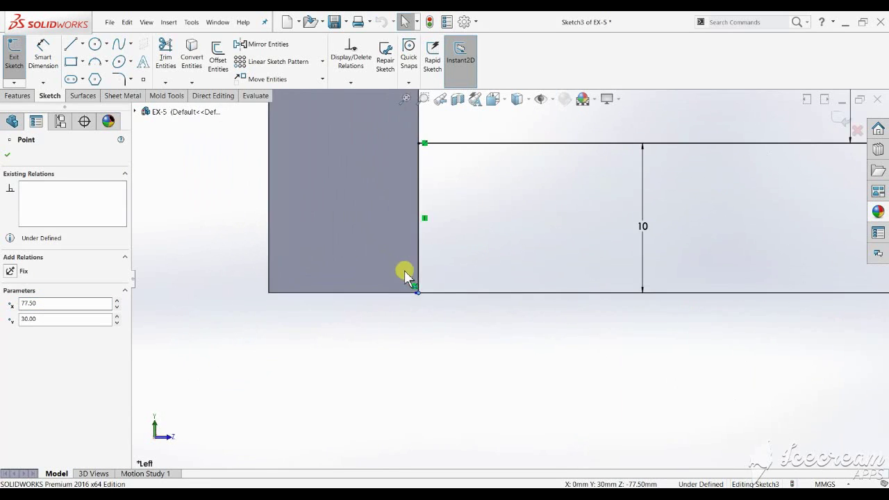
scroll(416, 278, "down", 2)
scroll(451, 295, "down", 2)
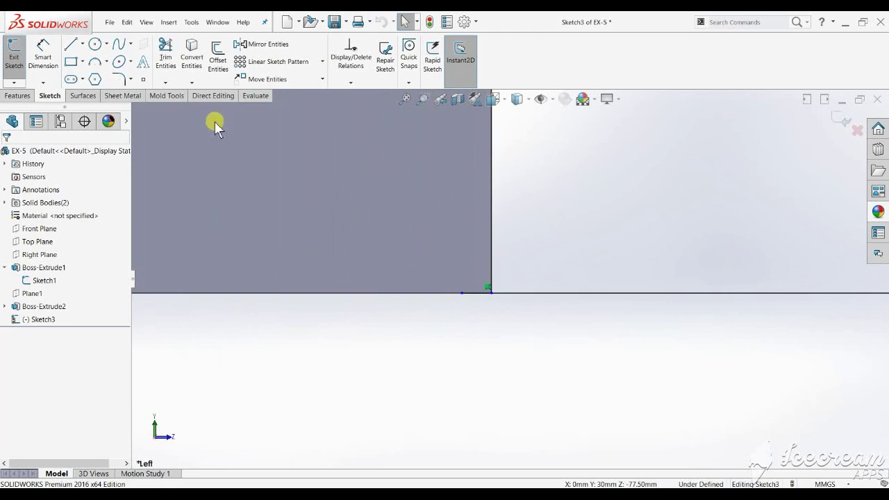
Close Trim Entities without changes, exit the arm sketch, and orbit to a 3D view.
left_click(165, 55)
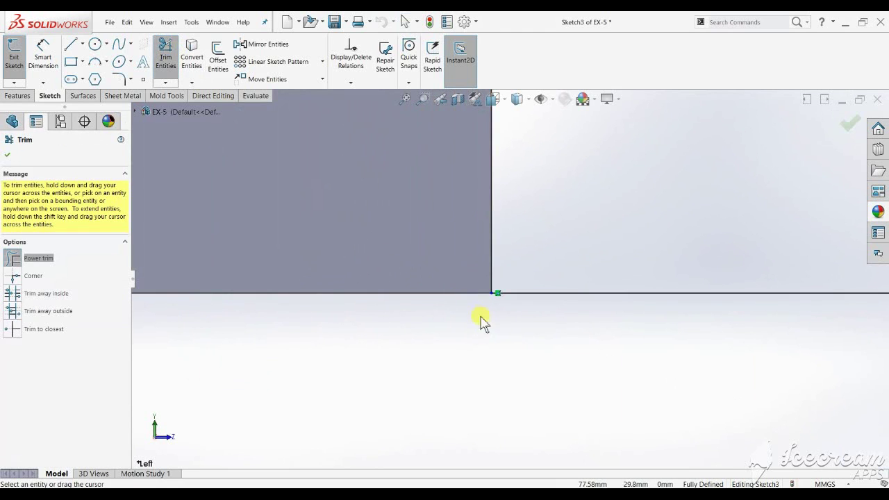
scroll(512, 272, "up", 2)
scroll(518, 164, "up", 2)
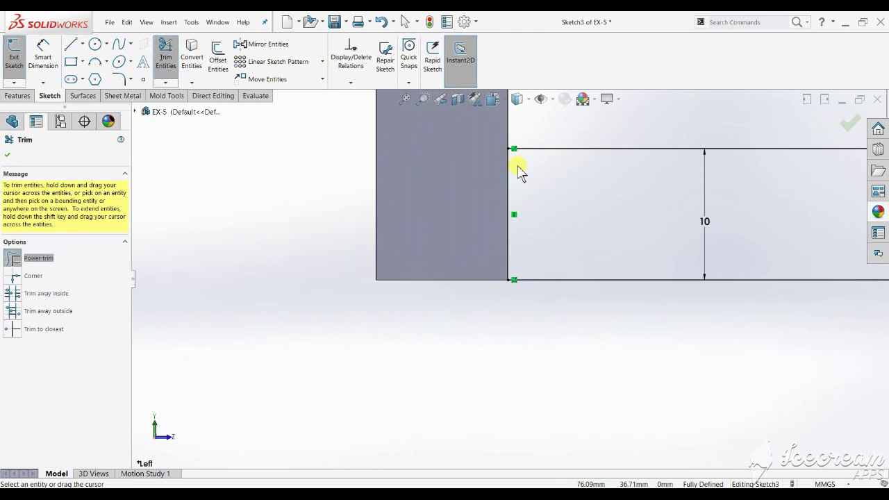
left_click(847, 126)
key("ctrl+b")
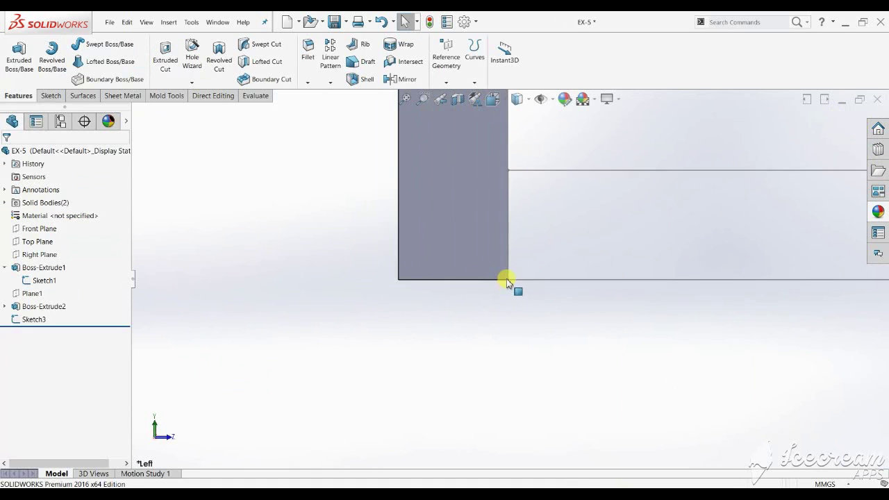
mouse_move(507, 282)
middle_mouse_down()
mouse_move(561, 258)
mouse_move(512, 313)
middle_mouse_up()
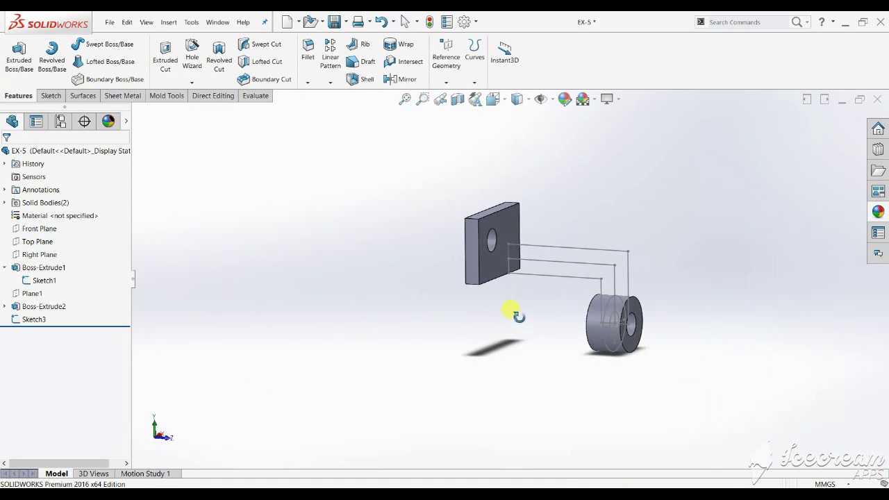
Extrude the enclosed region of arm sketch Sketch3 as a solid, with Thin Feature off.
left_click(19, 54)
scroll(555, 272, "down", 4)
left_click(535, 253)
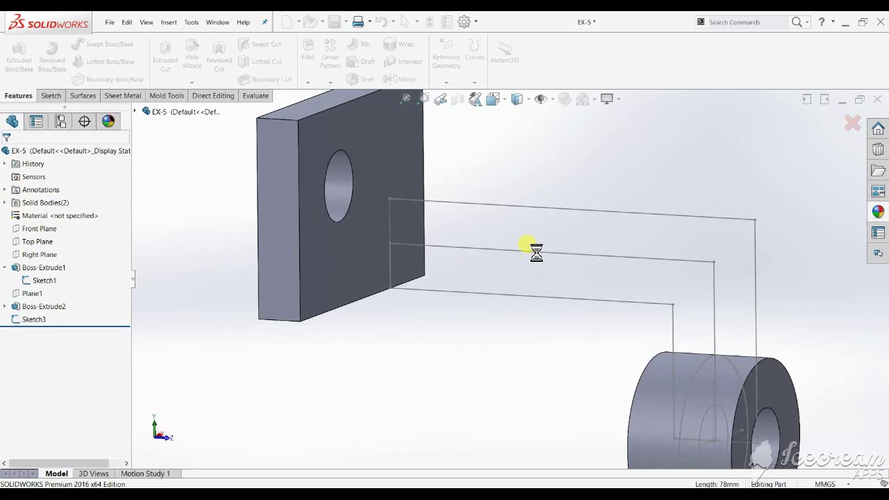
left_click(59, 419)
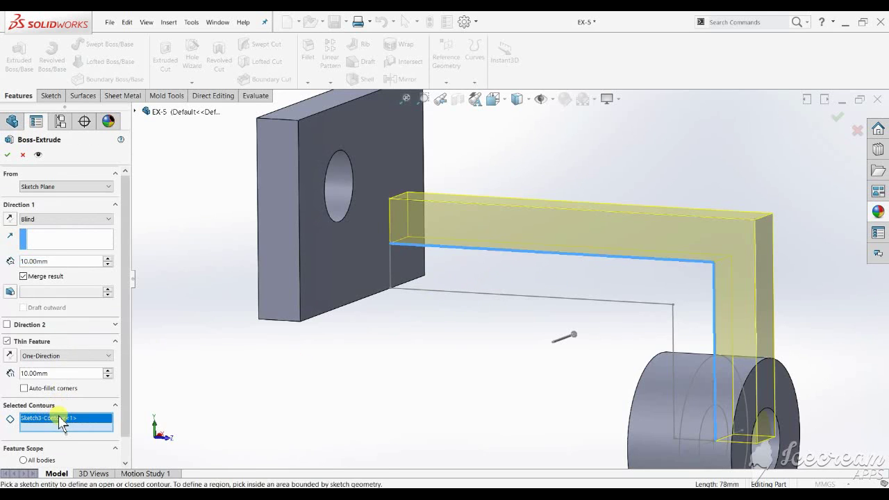
right_click(59, 419)
left_click(91, 421)
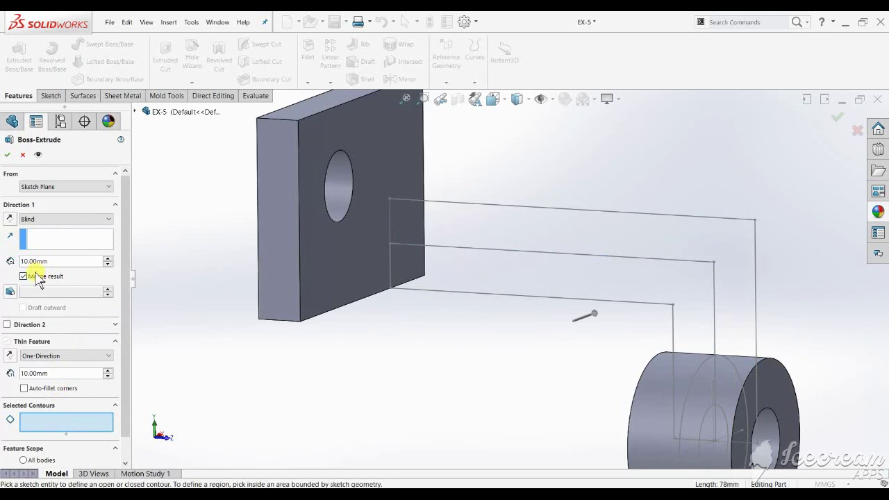
left_click(500, 261)
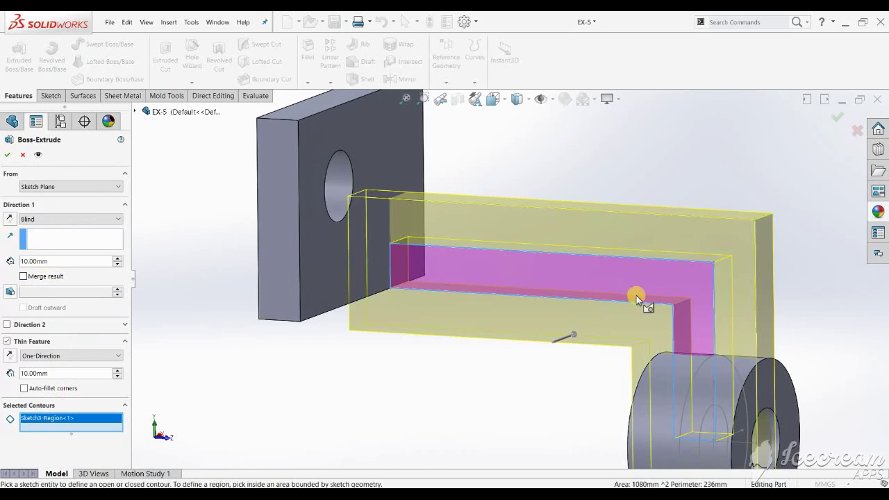
left_click(8, 341)
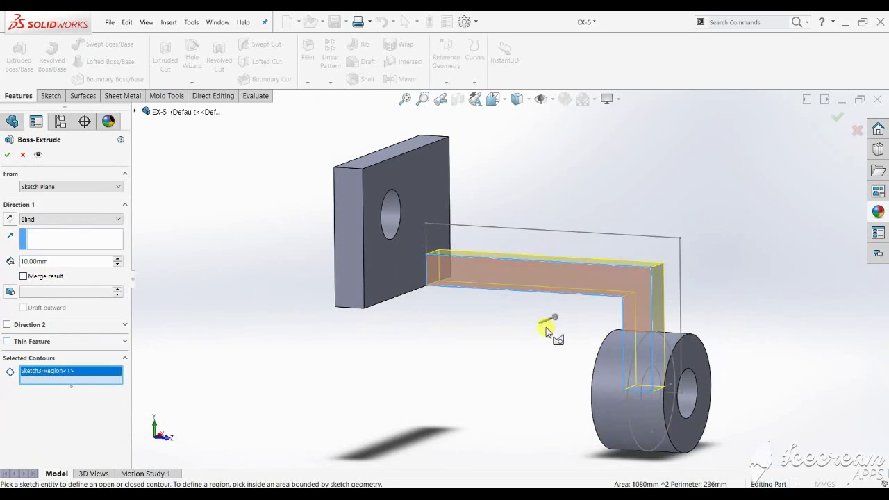
Set the arm extrusion to 38 mm Mid Plane and create Boss-Extrude3.
scroll(585, 333, "down", 2)
middle_click_drag(586, 334, 540, 363)
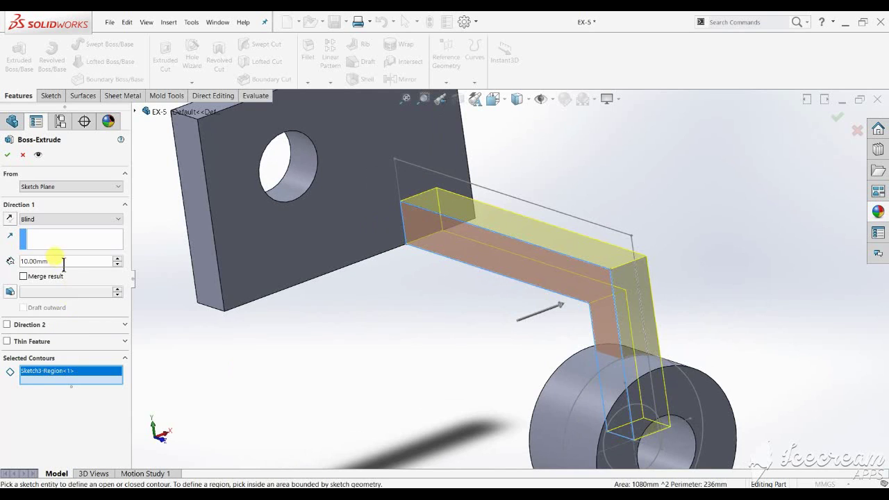
type("38")
key("Return")
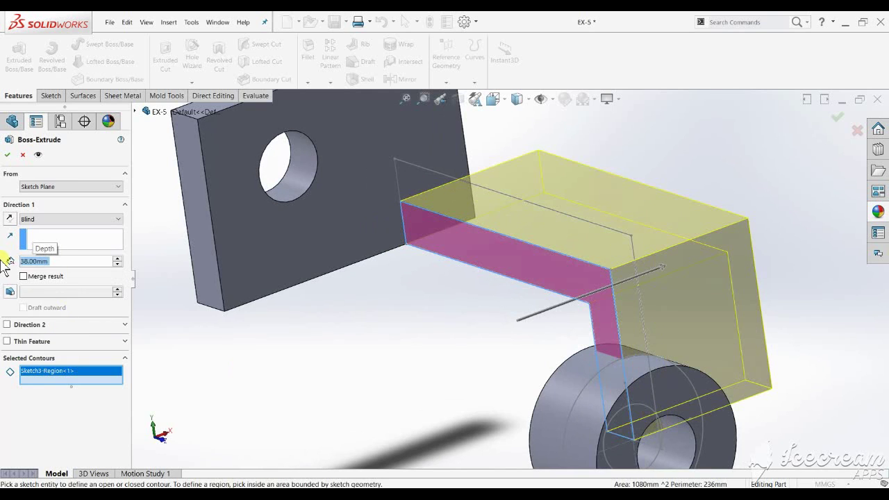
left_click(41, 219)
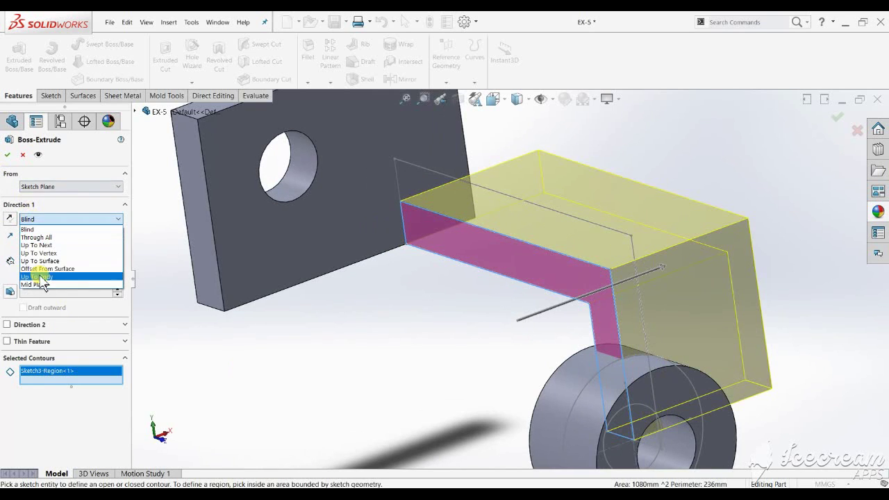
left_click(42, 284)
scroll(615, 333, "up", 3)
middle_click_drag(615, 333, 532, 359)
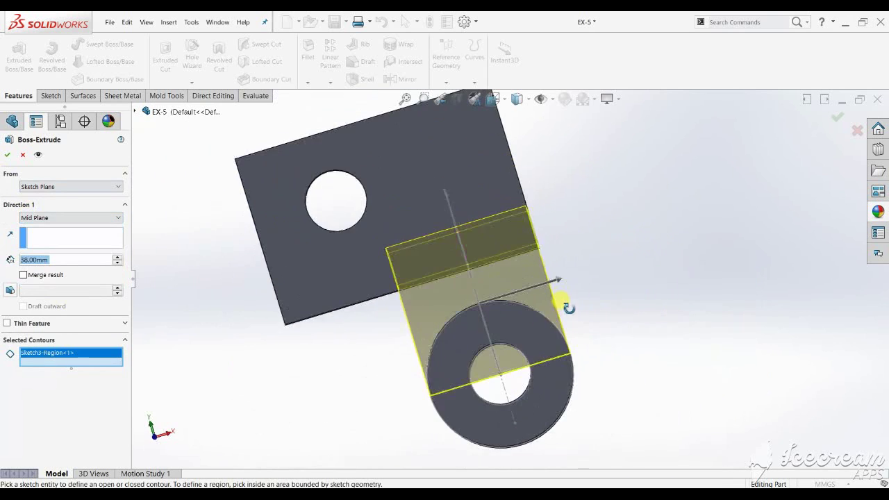
key("ctrl+7")
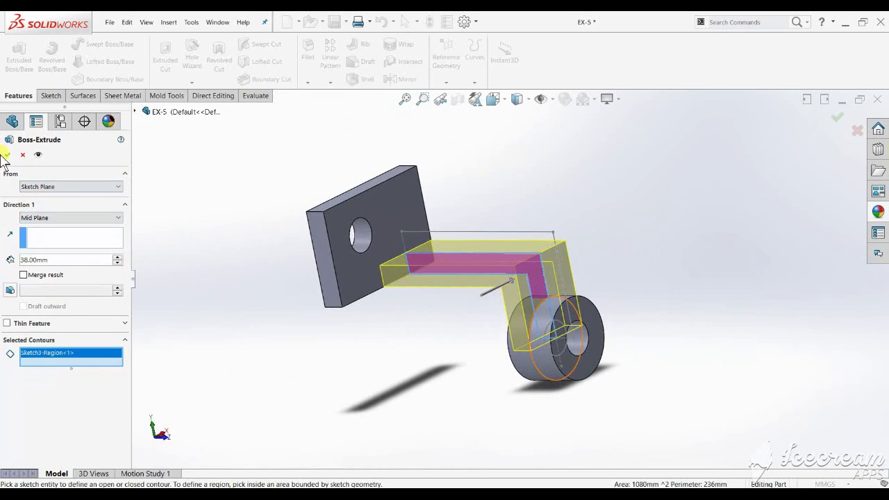
left_click(7, 154)
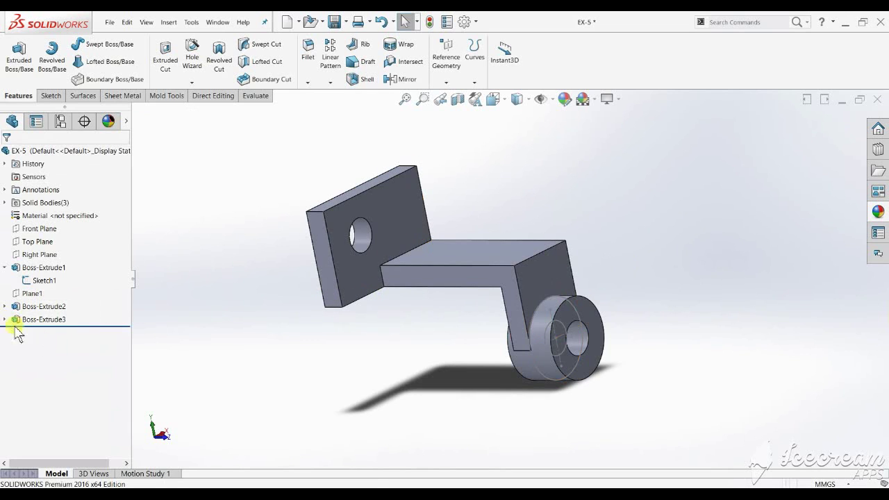
Expand Boss-Extrude3 to show its sketch and bring up the EX-5 reference drawing.
left_click(5, 319)
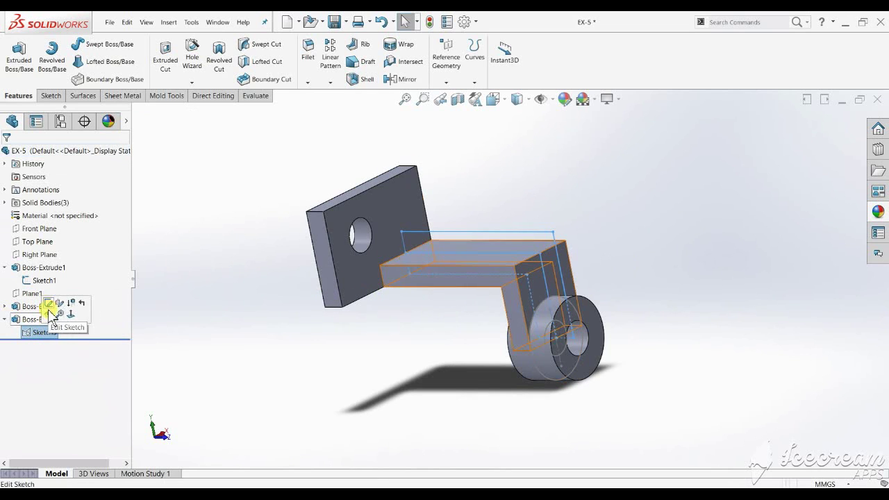
left_click(456, 205)
scroll(504, 329, "down", 2)
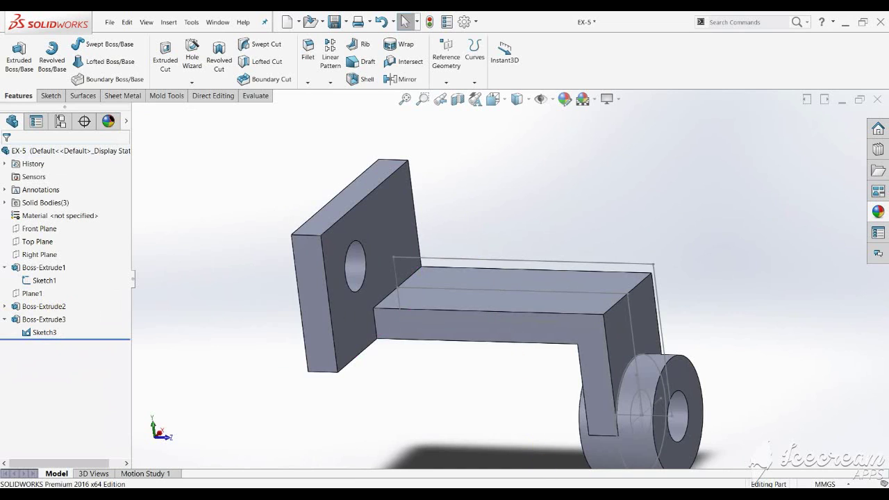
key("alt+Tab")
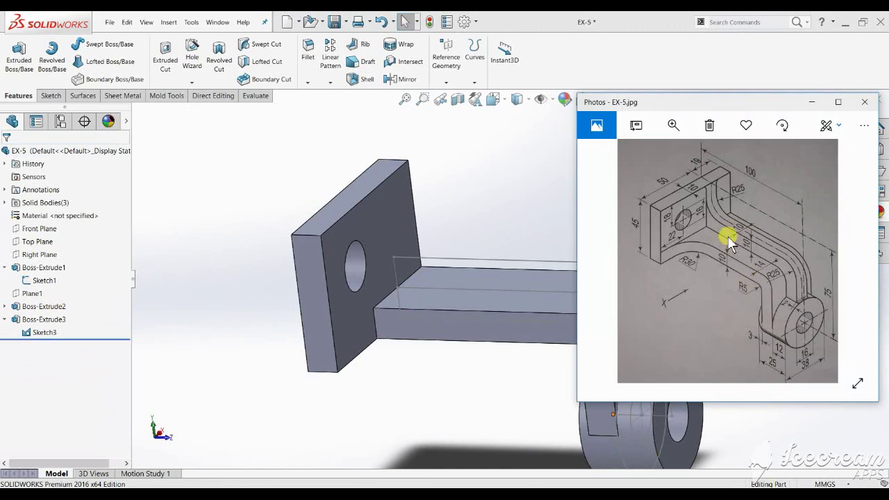
Start another solid extruded boss from the enclosed arm region of Sketch3.
left_click(19, 56)
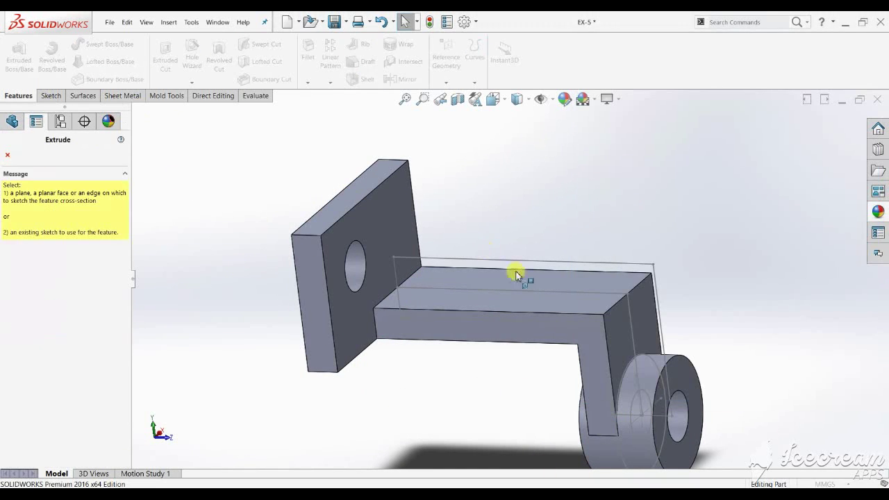
left_click(525, 266)
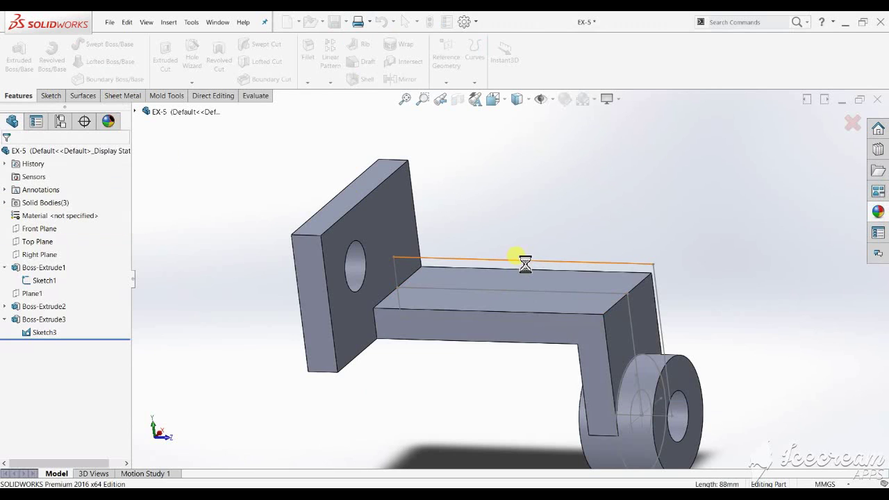
left_click(25, 343)
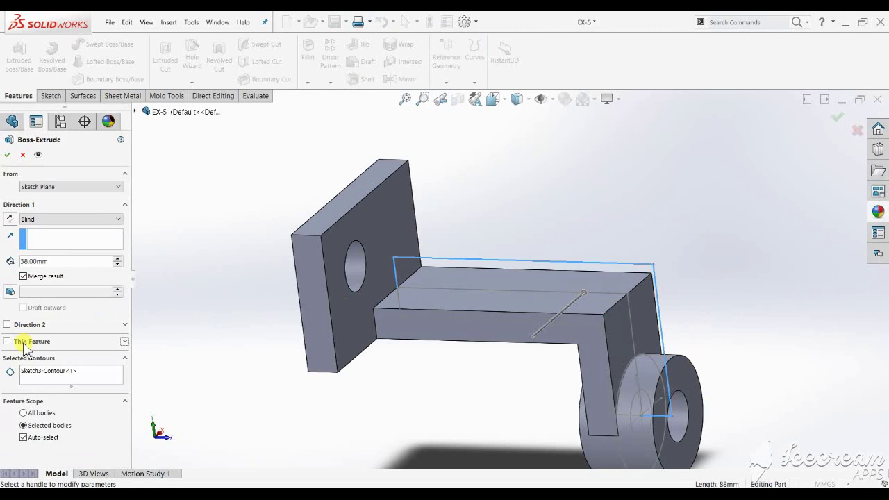
left_click(60, 371)
right_click(59, 371)
left_click(119, 370)
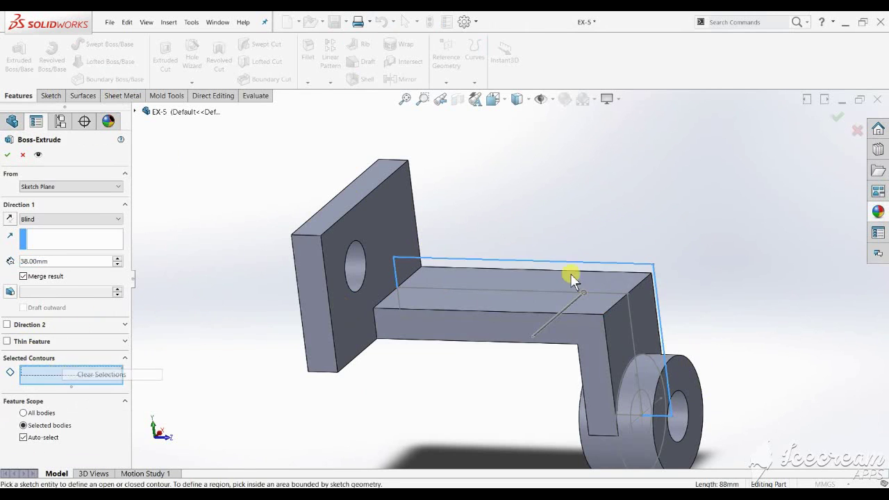
scroll(521, 283, "down", 2)
left_click(520, 283)
scroll(520, 283, "up", 2)
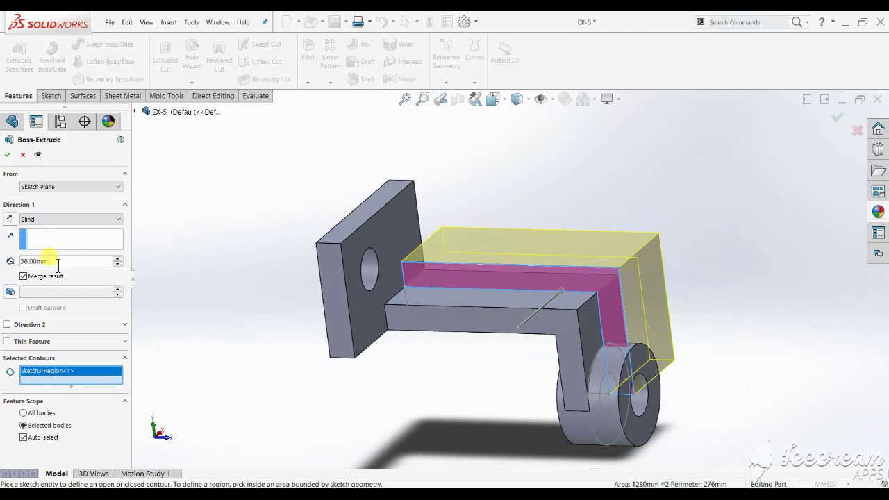
Extrude the arm 10 mm Mid Plane as a separate body, creating Boss-Extrude4.
type("10")
key("Return")
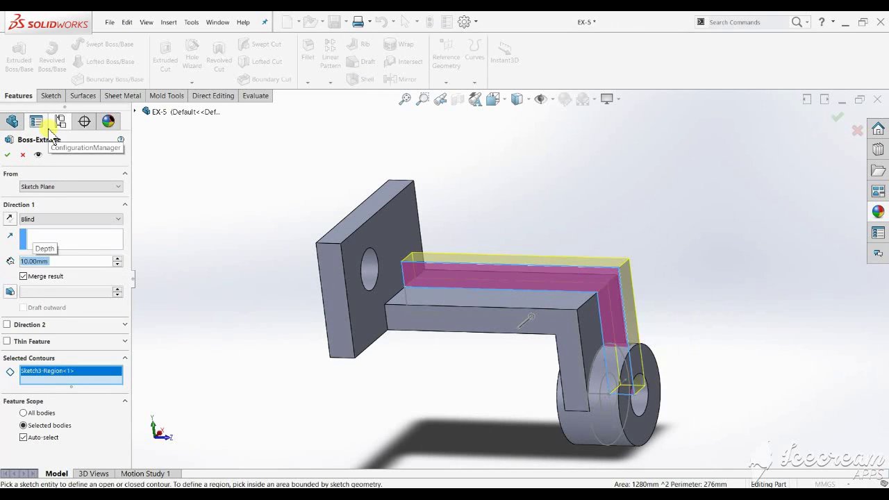
left_click(34, 278)
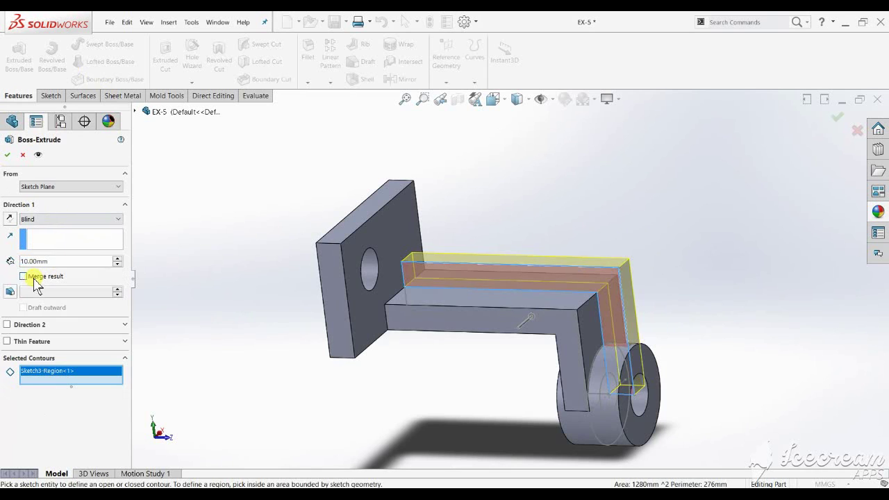
left_click(52, 217)
left_click(60, 286)
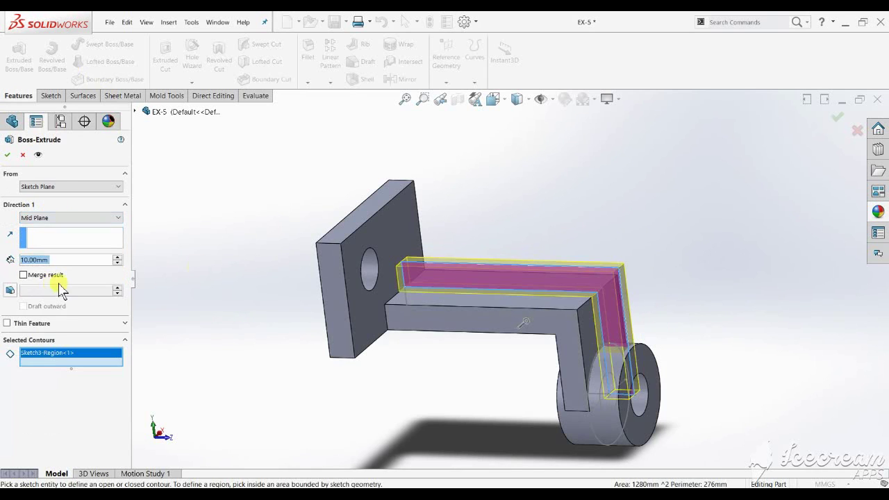
middle_click_drag(277, 290, 272, 292)
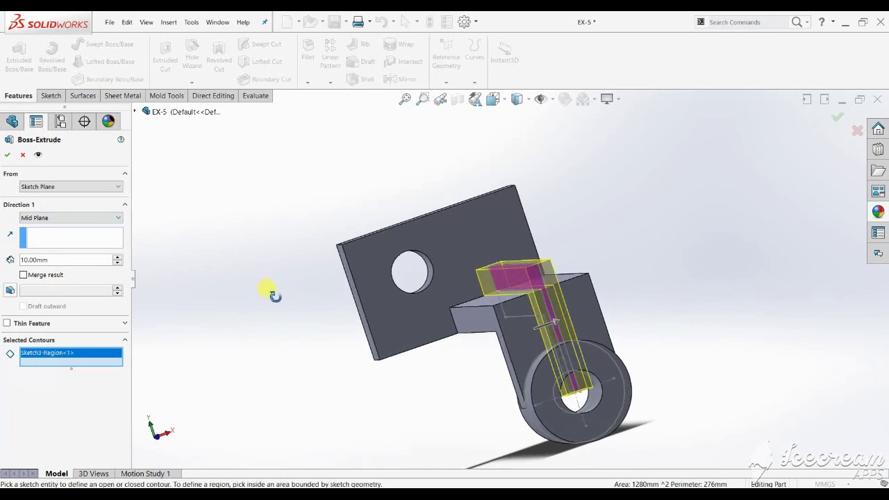
left_click(3, 156)
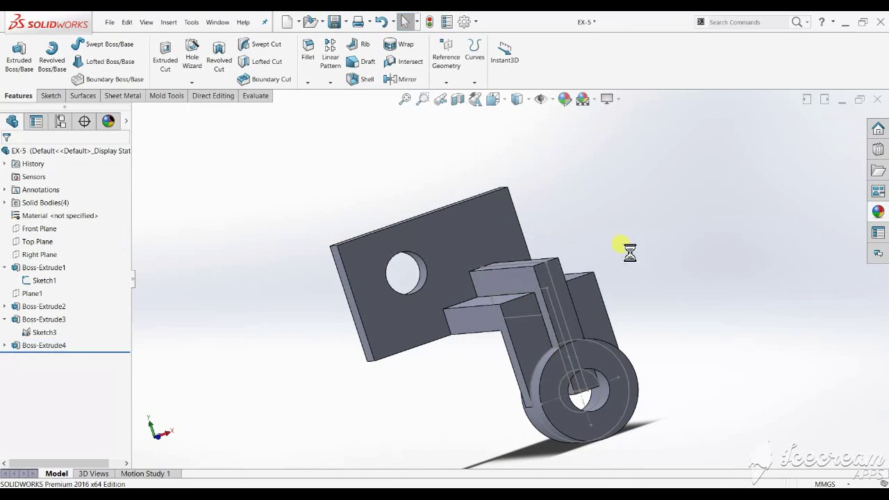
Inspect the arm face poking into the cylinder boss bore, then zoom to fit.
mouse_move(489, 287)
middle_mouse_down()
mouse_move(528, 327)
mouse_move(494, 245)
mouse_move(500, 287)
mouse_move(433, 317)
mouse_move(445, 232)
mouse_move(655, 307)
middle_mouse_up()
scroll(482, 235, "down", 5)
scroll(482, 235, "up", 5)
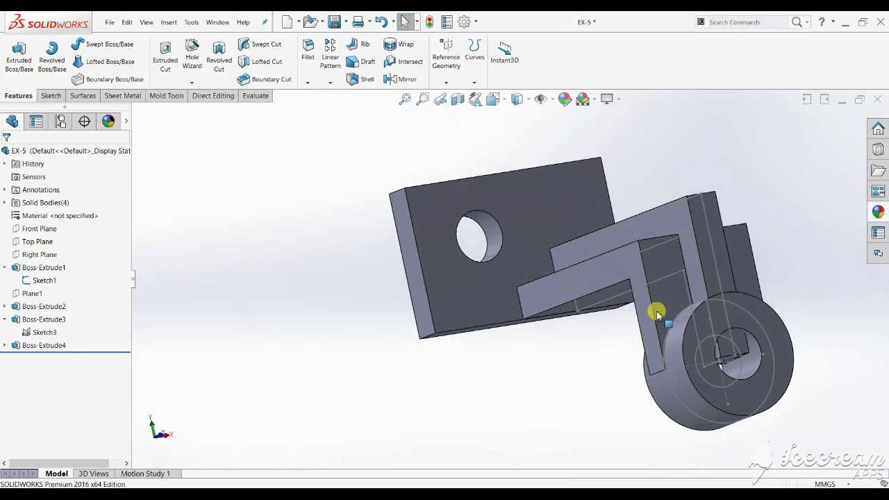
scroll(765, 357, "down", 3)
scroll(742, 359, "down", 2)
scroll(756, 357, "down", 2)
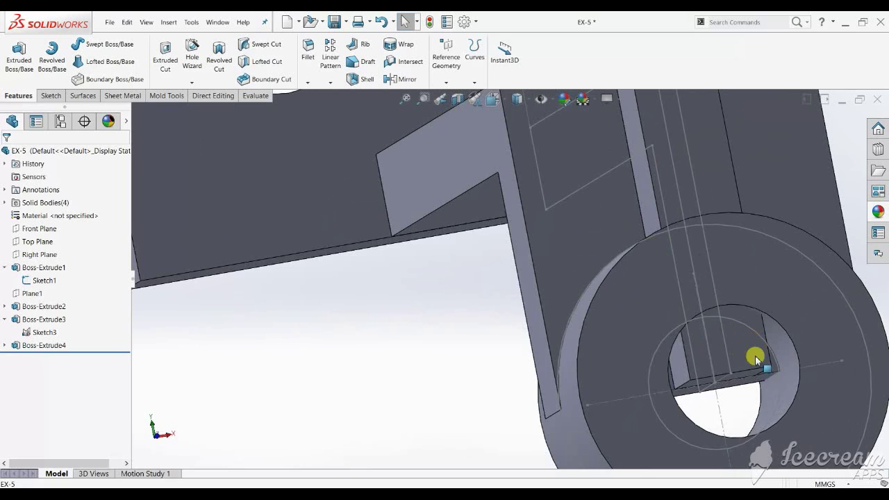
left_click(814, 371)
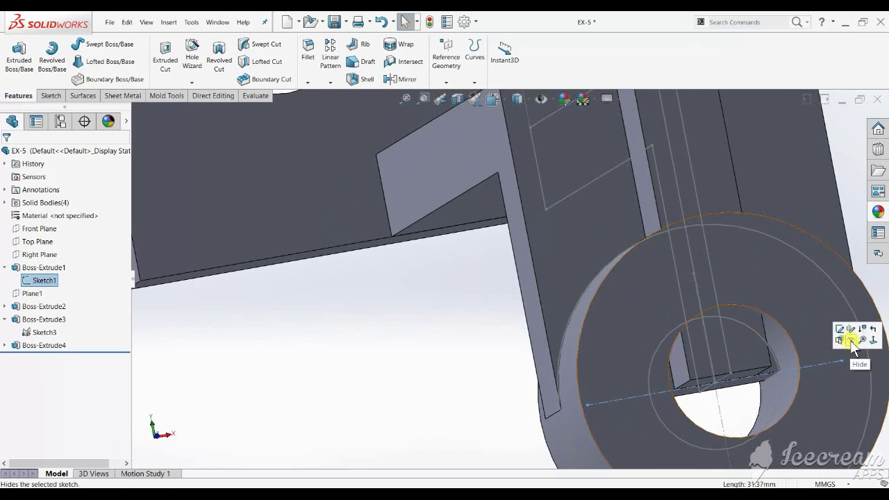
left_click(725, 347)
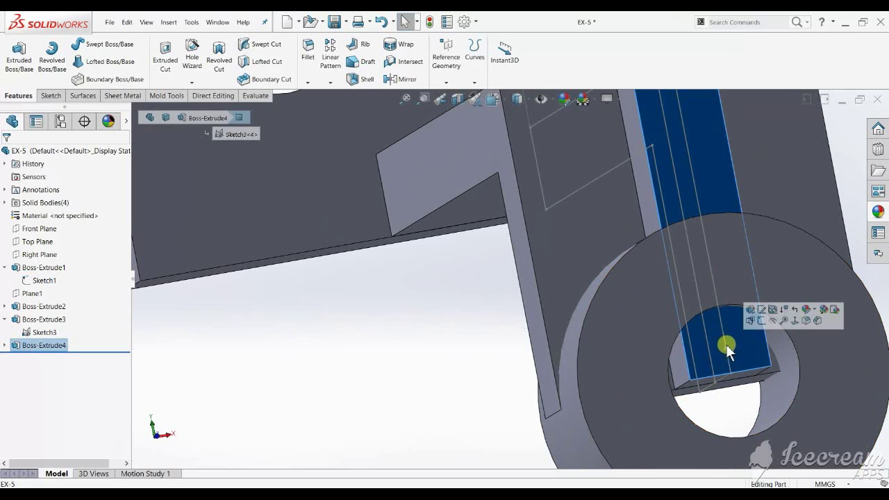
key("Escape")
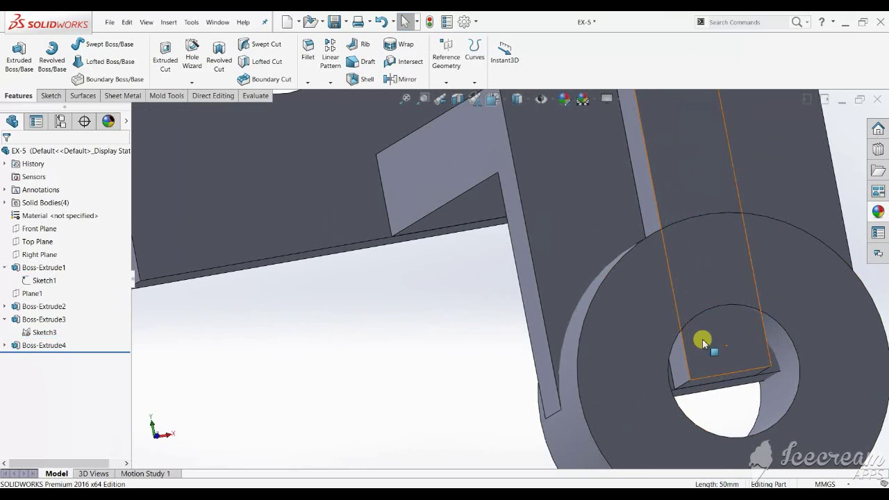
key("f")
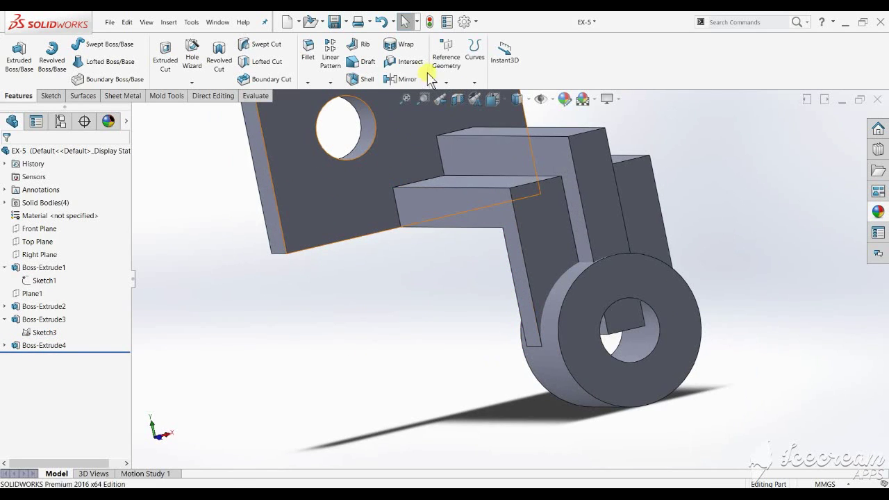
Intersect Boss-Extrude4, Boss-Extrude3 and Boss-Extrude1, excluding Regions 3 and 4.
left_click(593, 213)
left_click(561, 260)
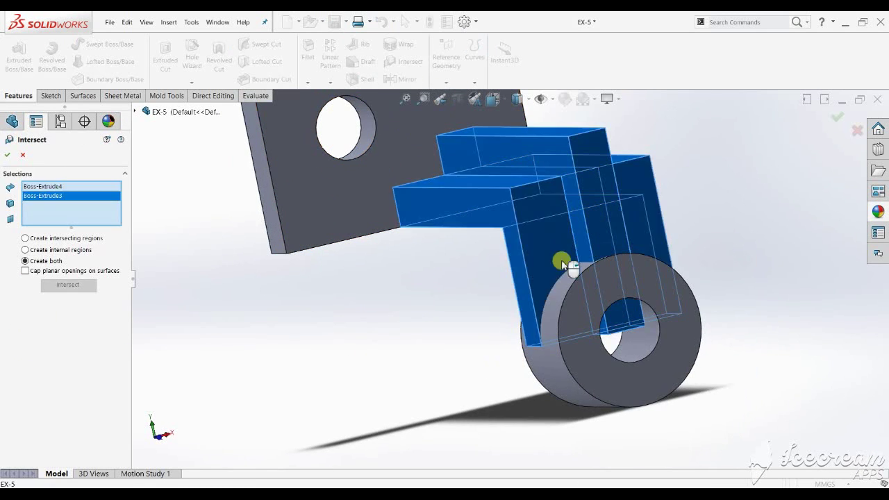
left_click(573, 296)
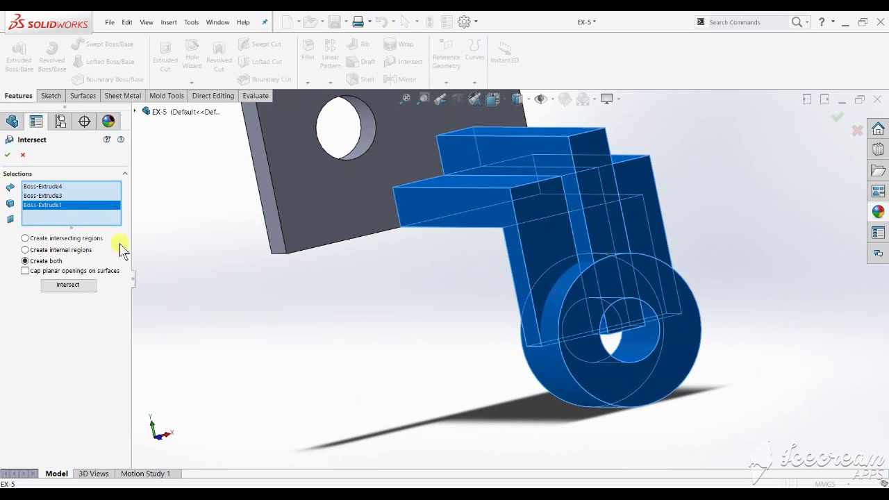
scroll(606, 313, "down", 5)
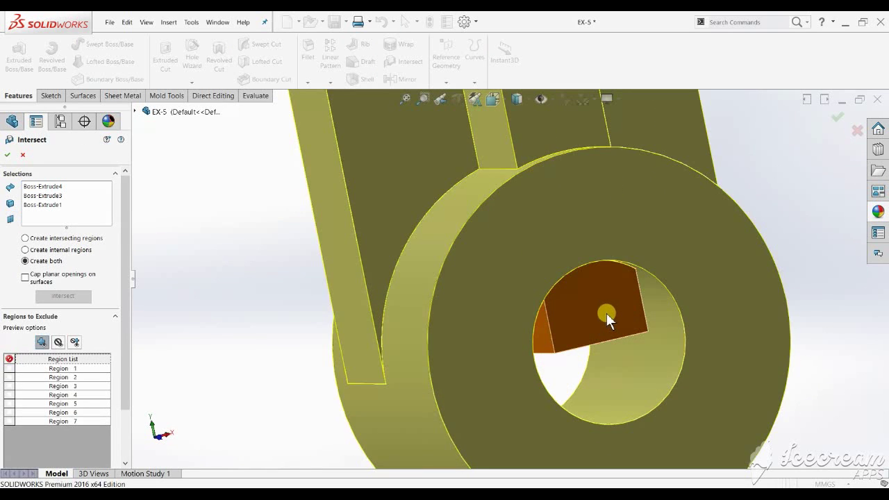
left_click(606, 314)
scroll(499, 321, "down", 2)
left_click(608, 329)
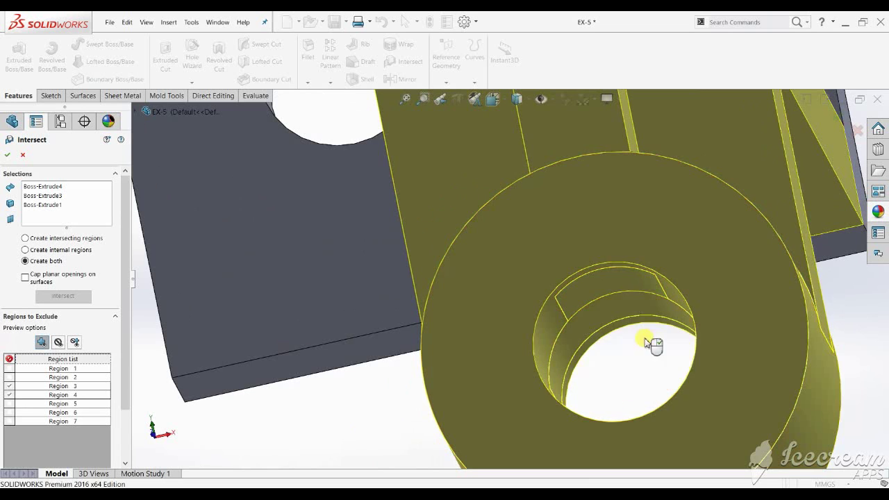
scroll(655, 341, "up", 5)
middle_click_drag(461, 333, 427, 323)
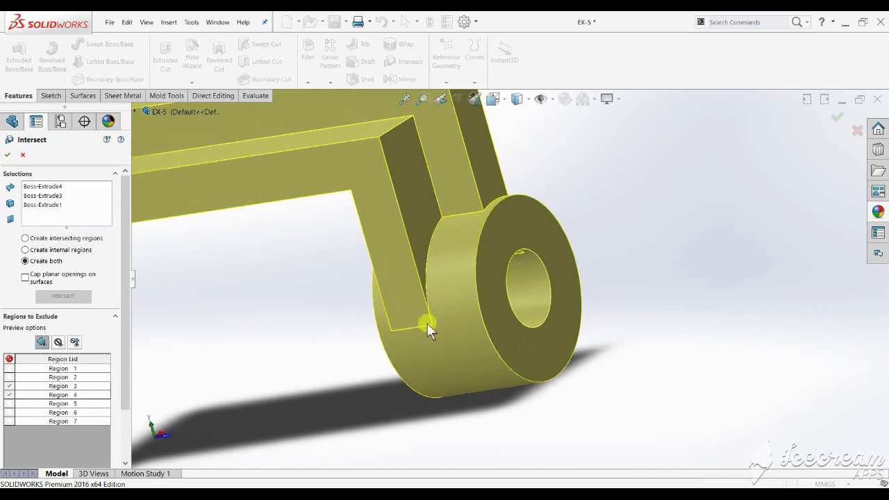
left_click(8, 156)
Orbit the merged part to inspect it and dismiss the low-memory notification.
scroll(625, 292, "up", 4)
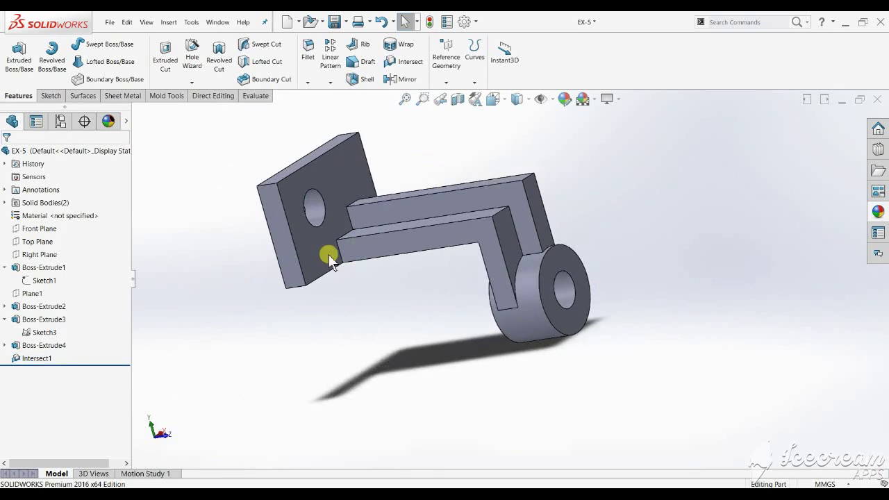
mouse_move(331, 258)
middle_mouse_down()
mouse_move(341, 206)
mouse_move(312, 246)
mouse_move(313, 264)
middle_mouse_up()
scroll(417, 238, "down", 3)
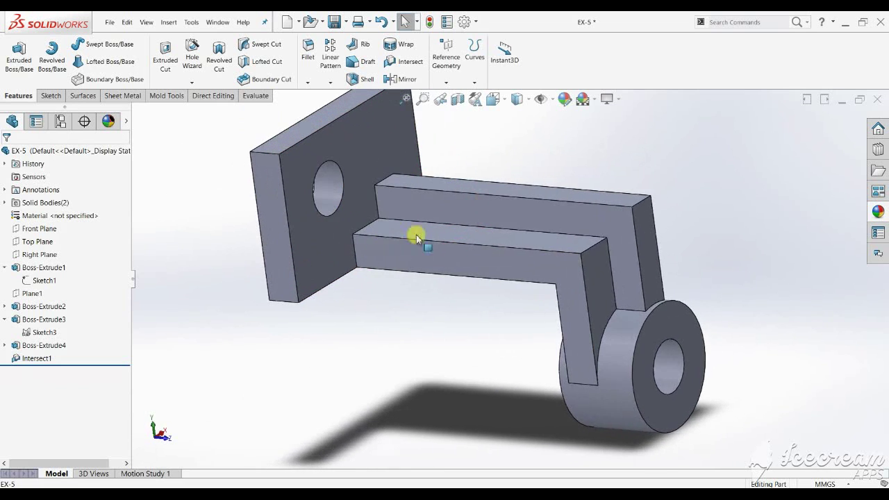
scroll(413, 236, "down", 3)
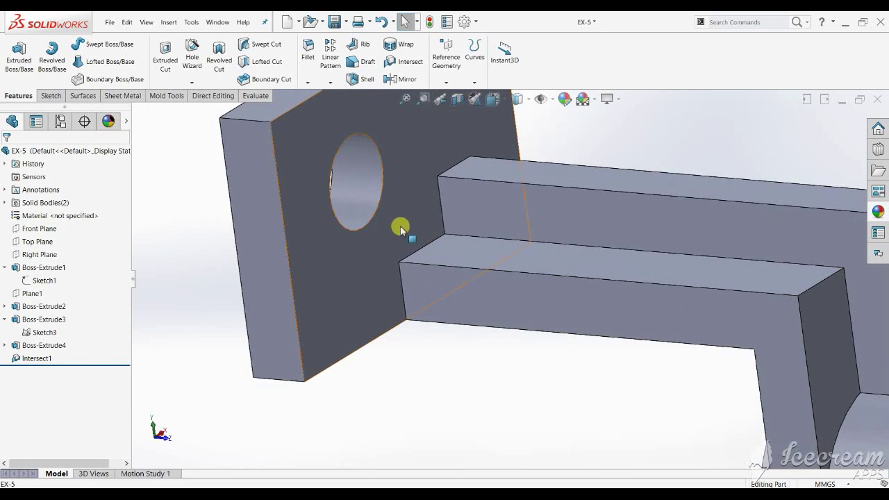
left_click(363, 252)
left_click(666, 390)
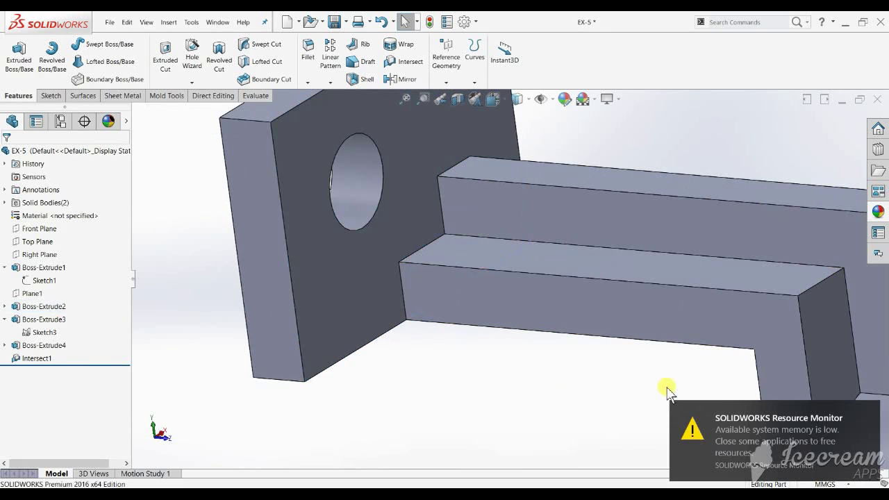
left_click(869, 411)
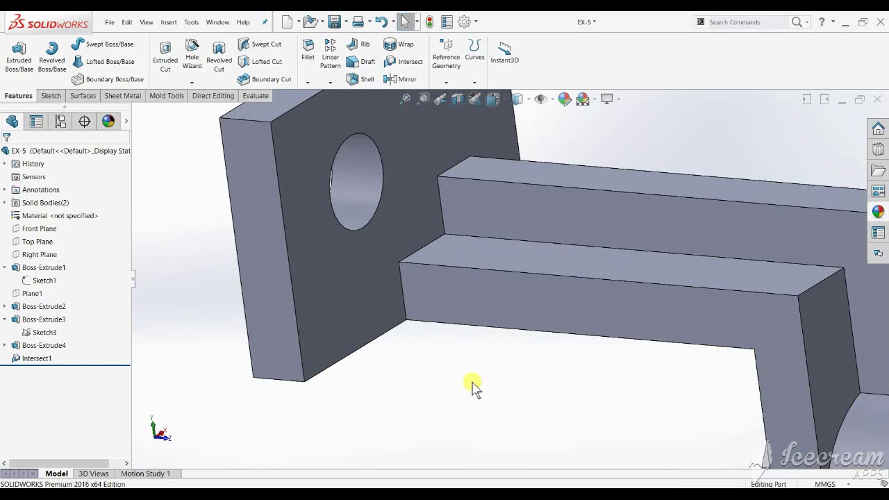
scroll(450, 257, "up", 5)
mouse_move(449, 257)
middle_mouse_down()
mouse_move(472, 252)
mouse_move(486, 169)
mouse_move(275, 139)
middle_mouse_up()
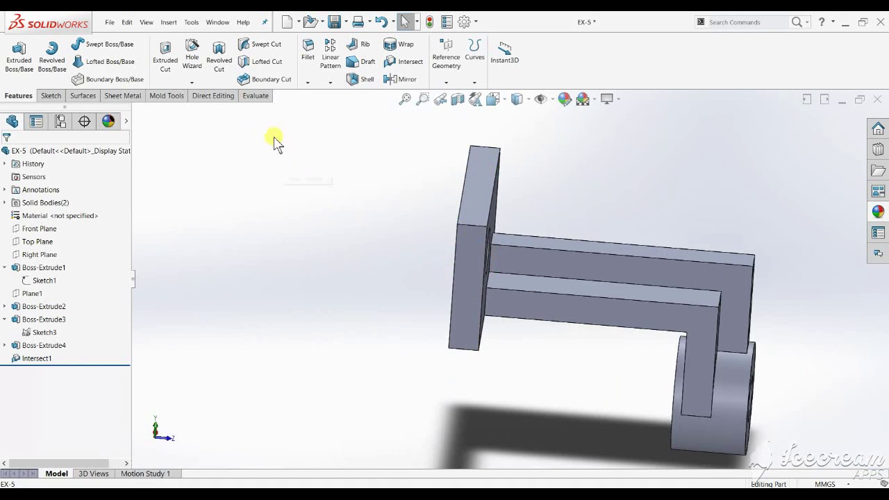
mouse_move(412, 270)
middle_mouse_down()
mouse_move(367, 268)
mouse_move(375, 277)
middle_mouse_up()
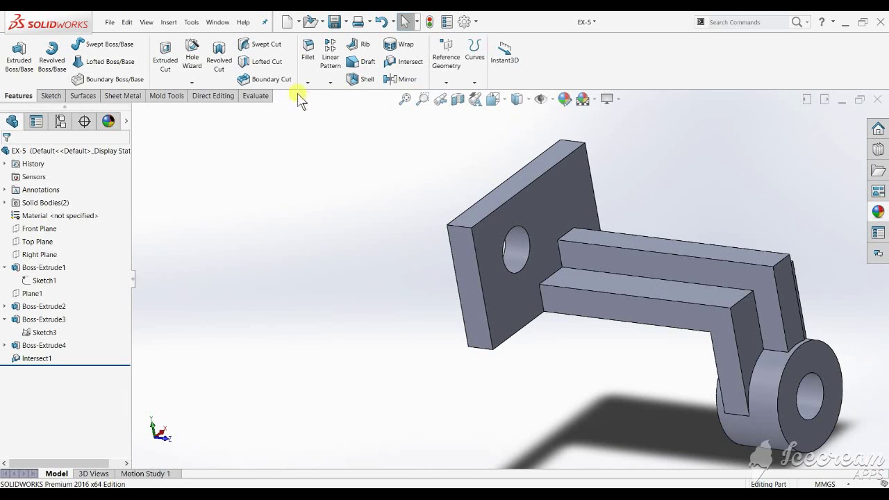
Combine Boss-Extrude2 and Intersect1 with Add into one solid, creating Combine1.
left_click(215, 99)
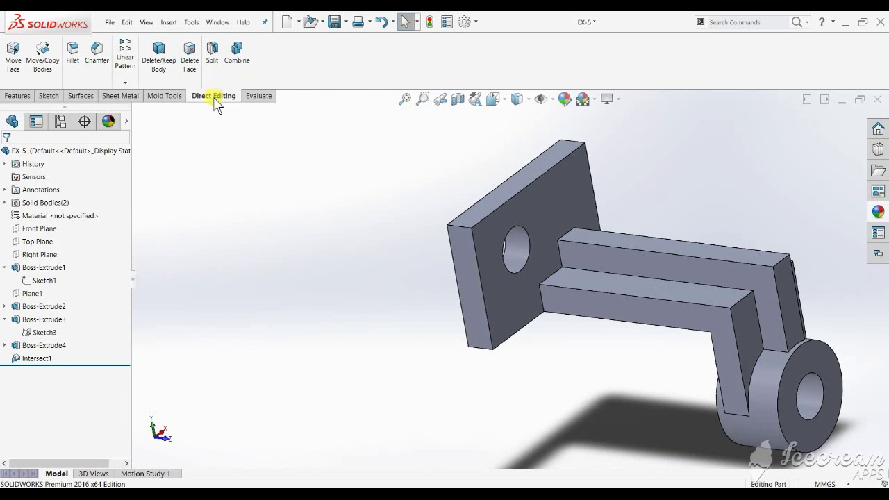
left_click(236, 55)
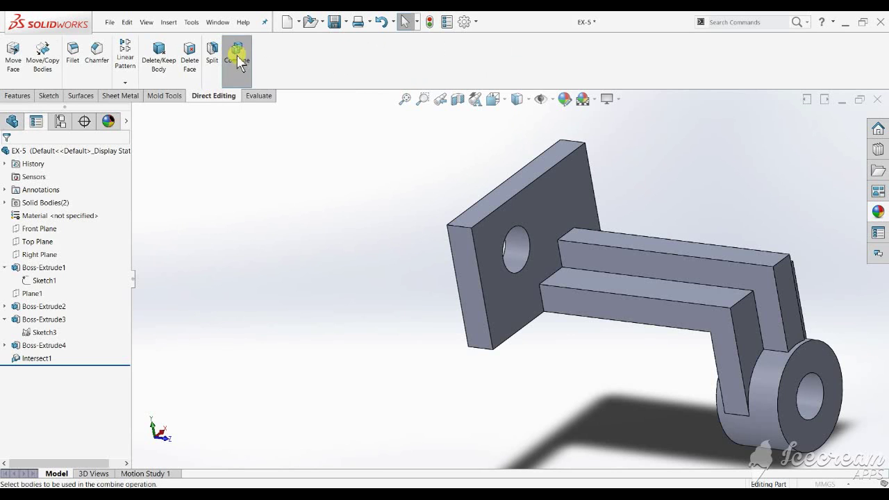
left_click(505, 217)
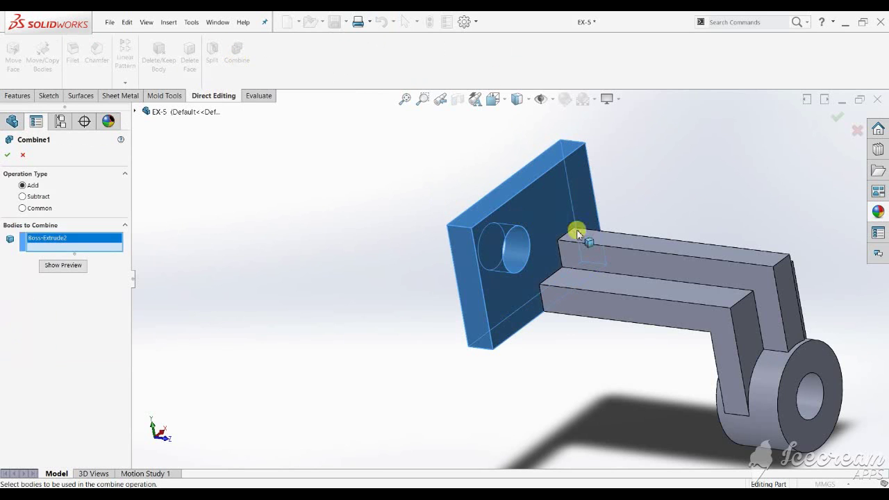
left_click(621, 243)
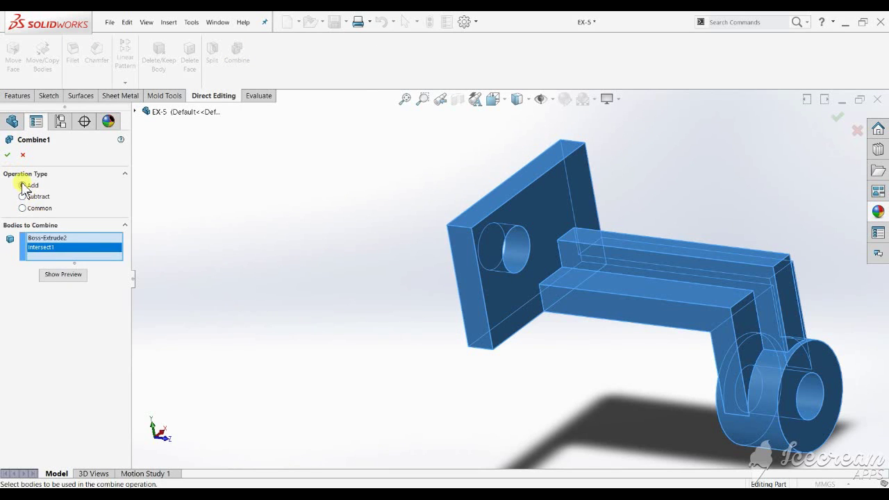
left_click(7, 155)
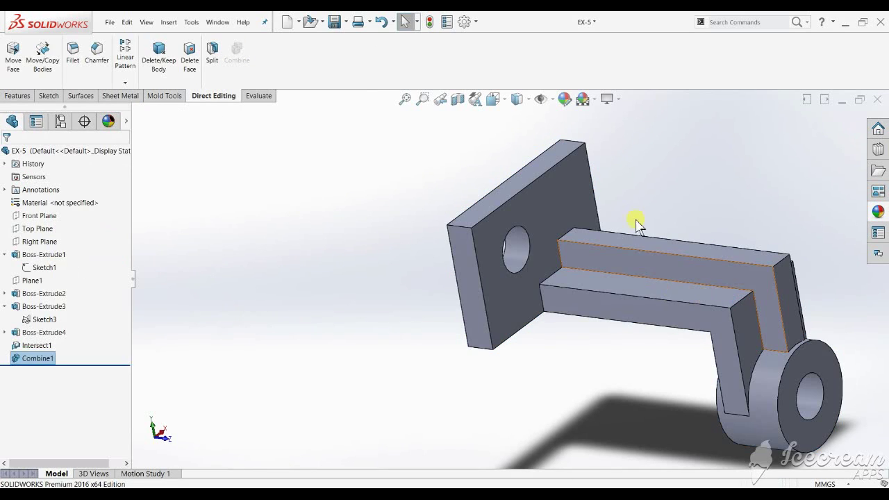
middle_click_drag(627, 317, 525, 252)
left_click(521, 254)
left_click(675, 223)
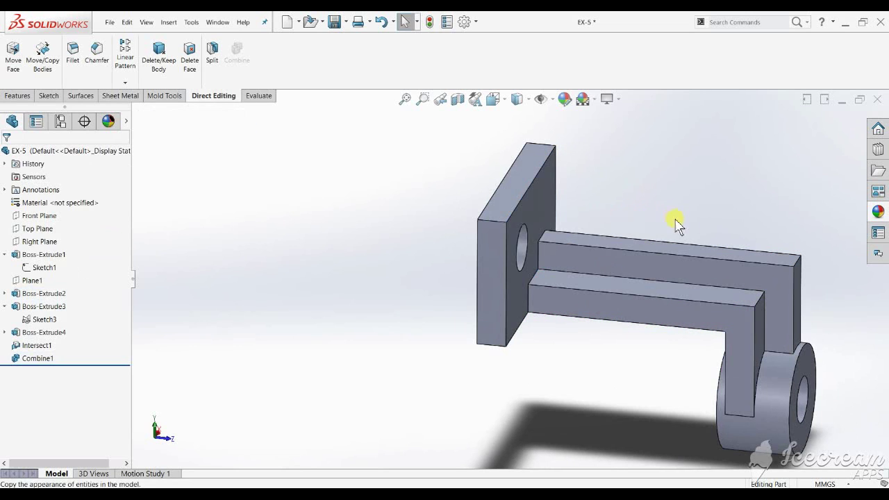
Review the part's mass and volume in Mass Properties.
left_click(47, 95)
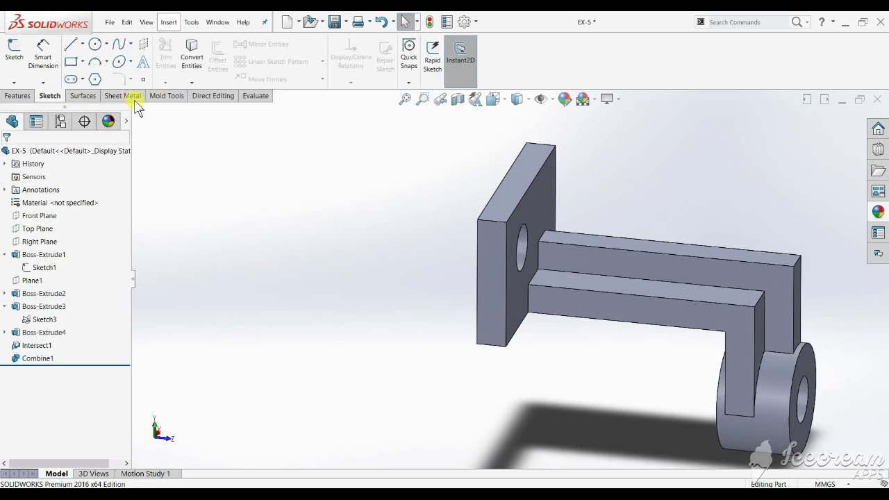
left_click(255, 96)
left_click(83, 70)
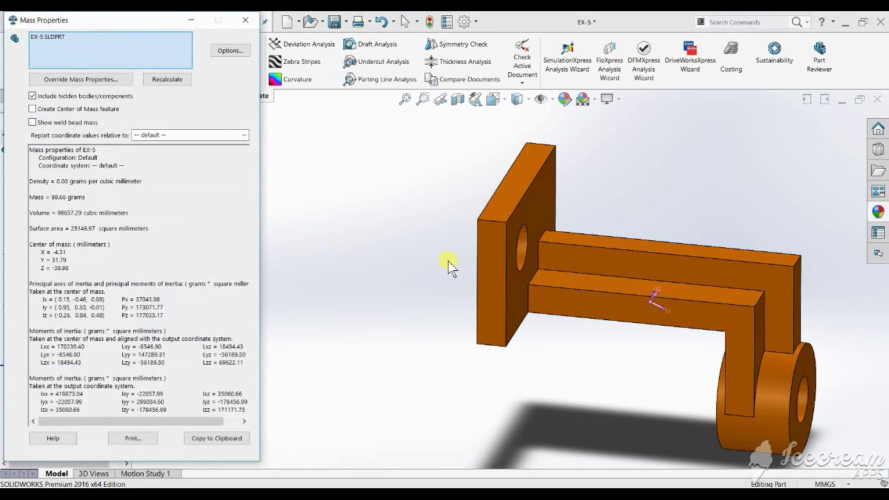
key("Escape")
Look over the finished part and switch to the EX-5.jpg reference drawing.
scroll(572, 294, "up", 3)
mouse_move(572, 294)
middle_mouse_down()
mouse_move(537, 277)
mouse_move(537, 290)
mouse_move(491, 288)
mouse_move(438, 260)
mouse_move(456, 287)
mouse_move(591, 282)
middle_mouse_up()
scroll(491, 287, "up", 2)
scroll(582, 386, "down", 3)
key("alt+Tab")
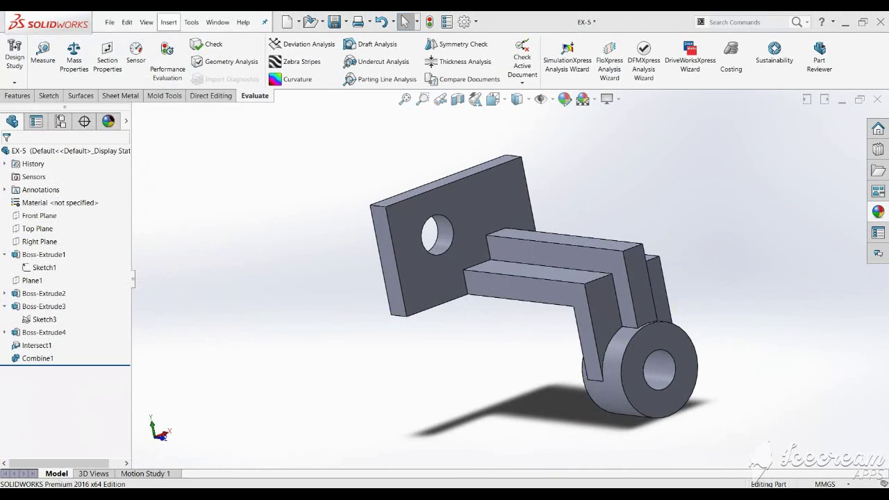
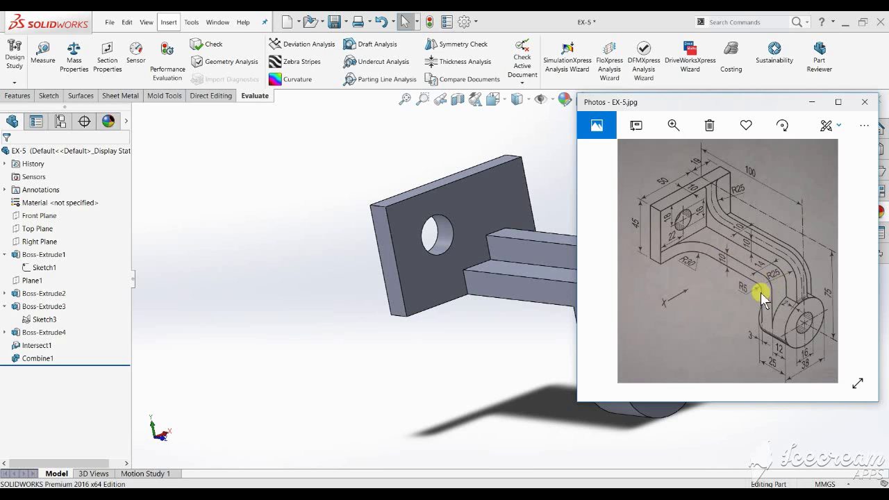
Bring the bracket model in front of the EX-5 photo and orbit it to another side.
left_click(480, 361)
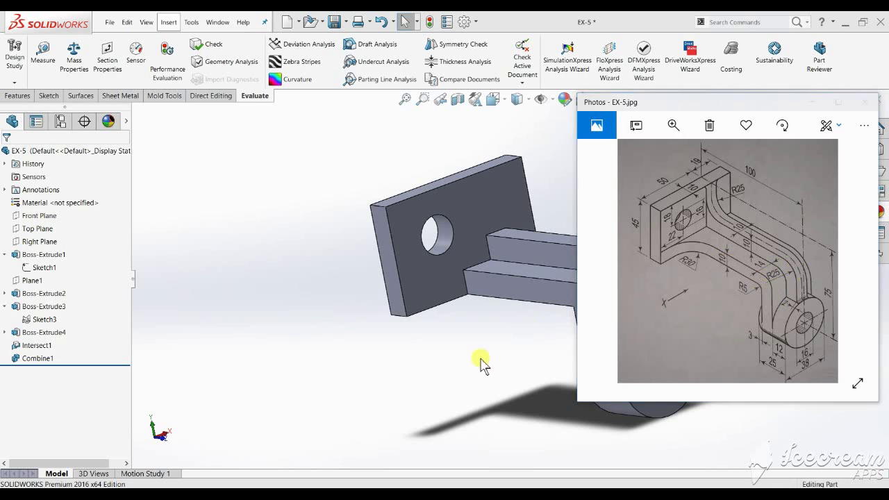
mouse_move(591, 381)
middle_mouse_down()
mouse_move(522, 372)
mouse_move(516, 284)
middle_mouse_up()
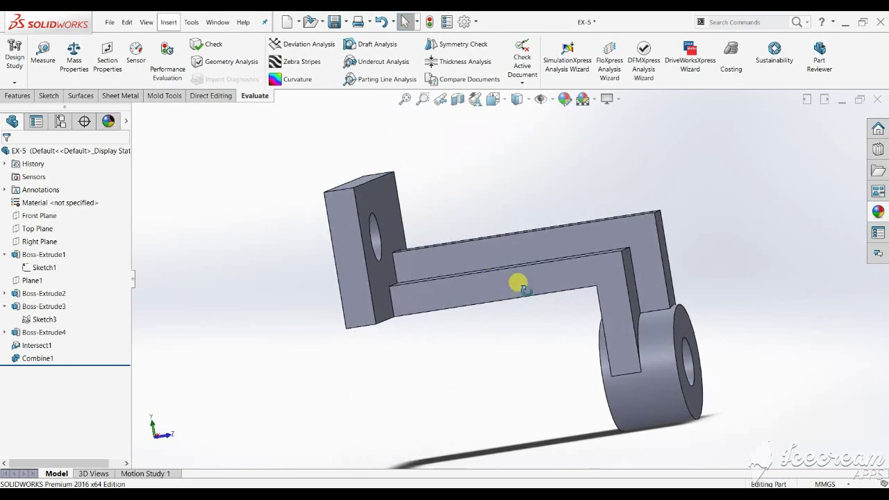
Round the first edge of the arm with a 5 mm fillet.
left_click(18, 98)
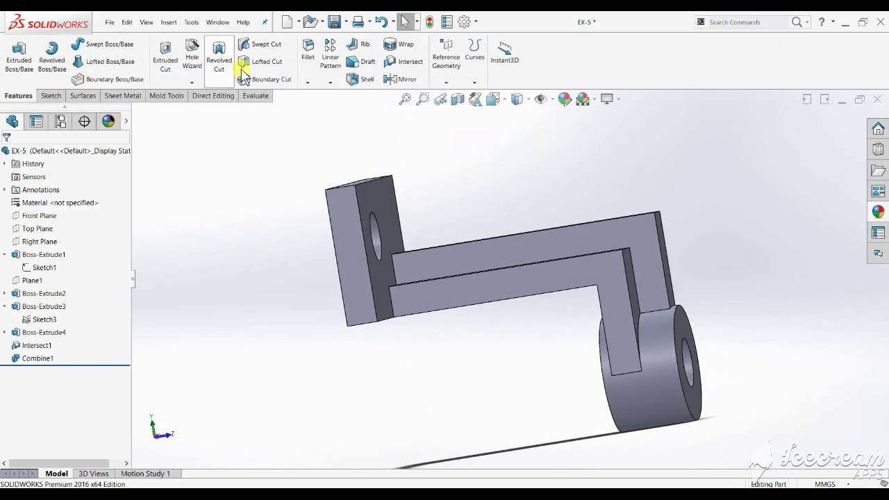
left_click(309, 54)
middle_click_drag(517, 305, 561, 287)
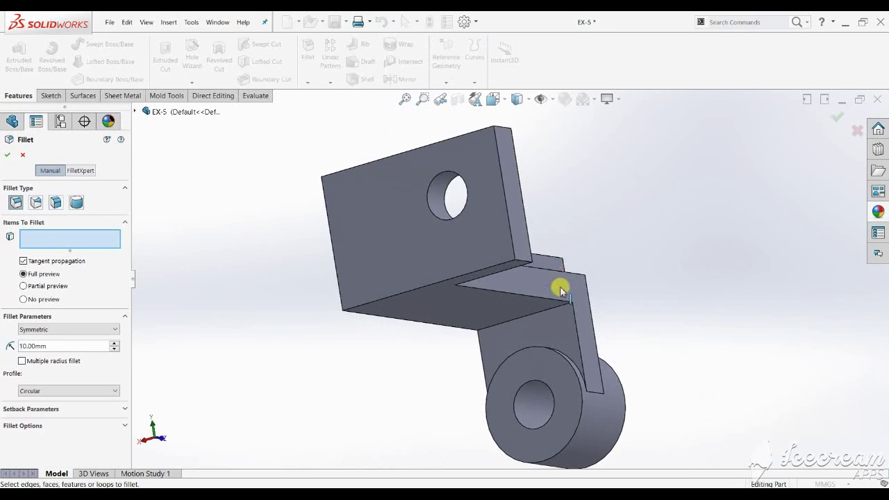
left_click(549, 313)
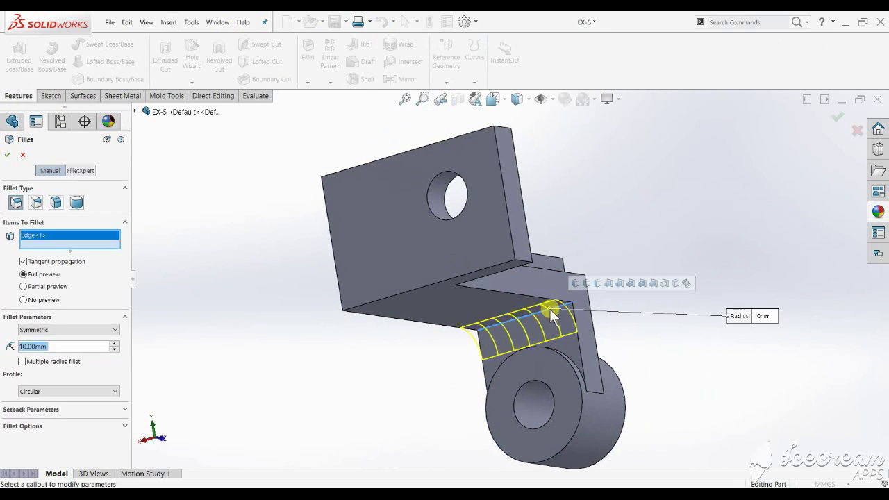
type("5")
key("Return")
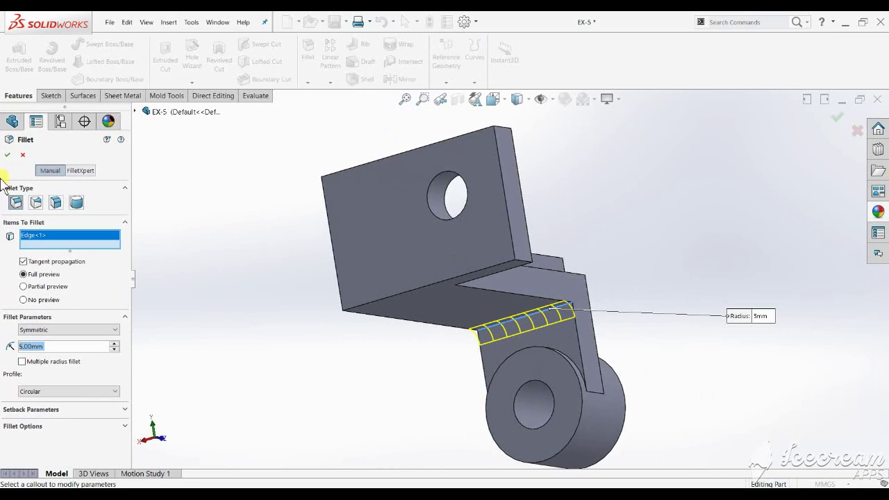
key("Return")
Fillet both inner corner edges of the arm's bend at 15 mm.
left_click(311, 59)
mouse_move(537, 222)
middle_mouse_down()
mouse_move(476, 297)
mouse_move(646, 249)
middle_mouse_up()
scroll(646, 249, "down", 3)
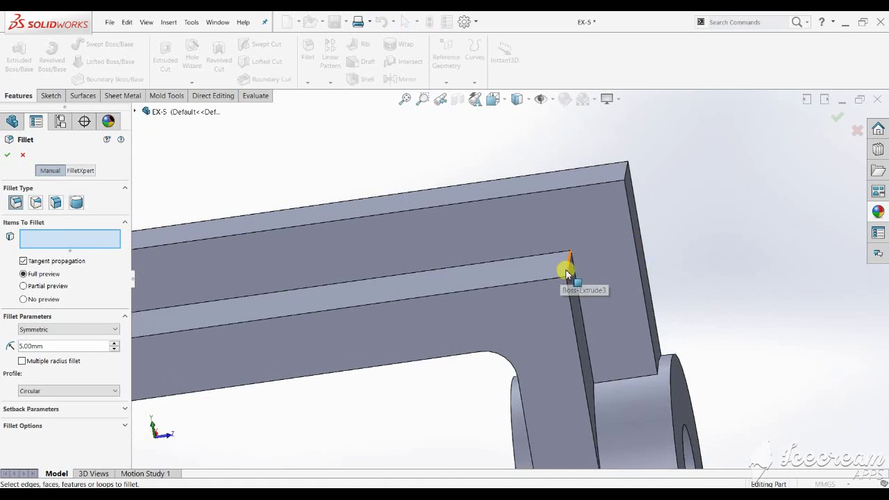
left_click(568, 268)
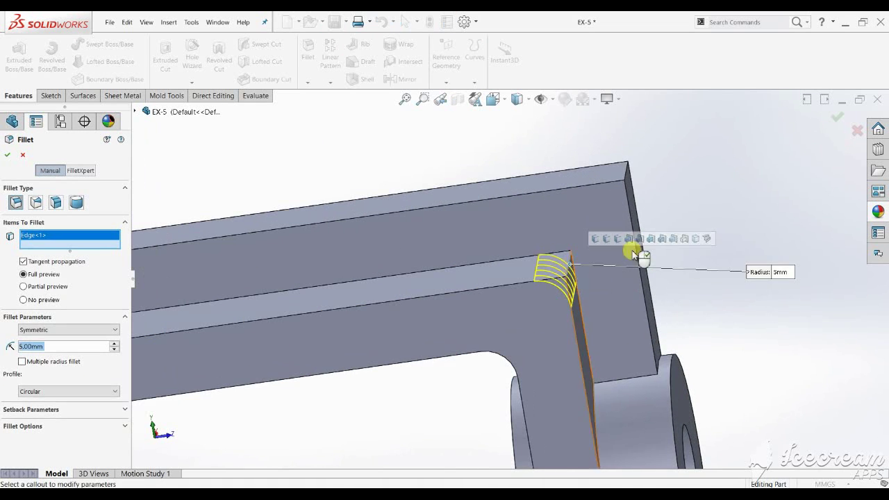
mouse_move(627, 250)
middle_mouse_down()
mouse_move(562, 230)
mouse_move(611, 203)
middle_mouse_up()
scroll(611, 202, "down", 2)
left_click(639, 252)
middle_click_drag(639, 252, 682, 421)
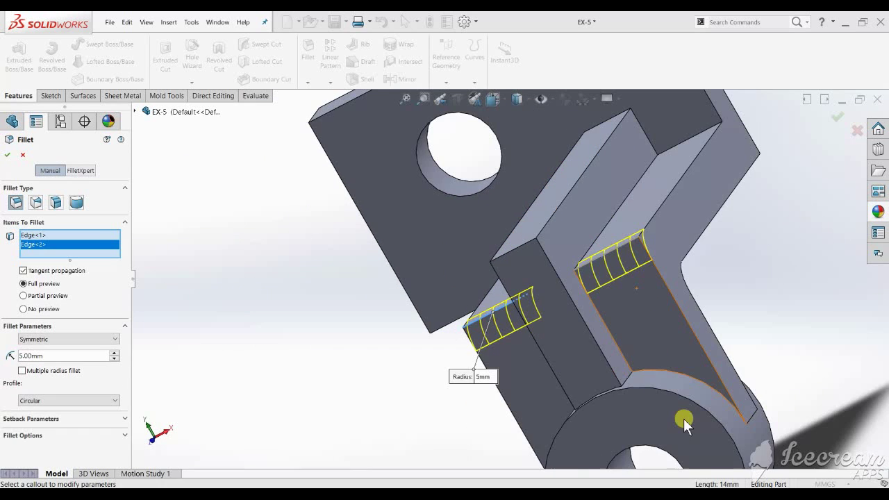
middle_click_drag(532, 371, 422, 282)
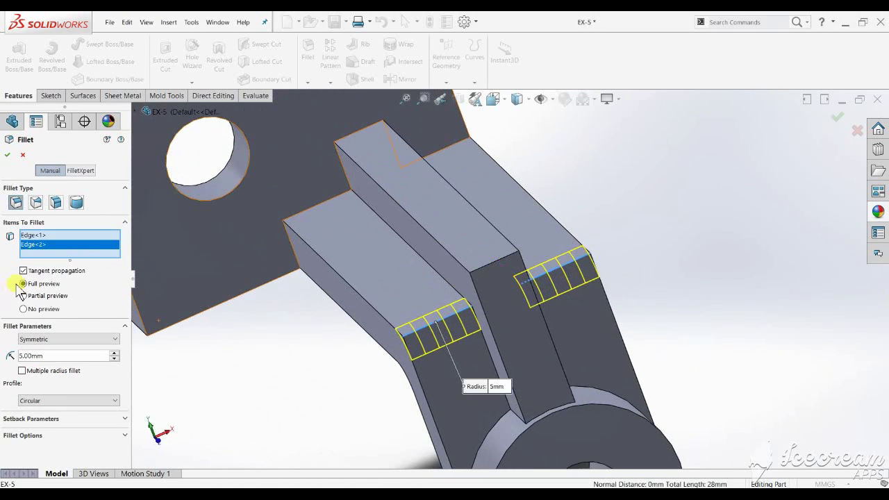
mouse_move(258, 324)
middle_mouse_down()
mouse_move(324, 297)
mouse_move(277, 305)
middle_mouse_up()
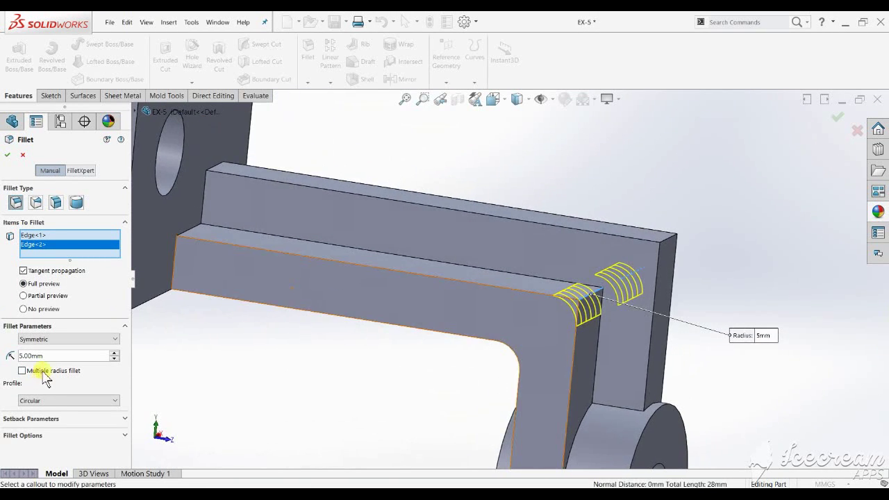
type("15")
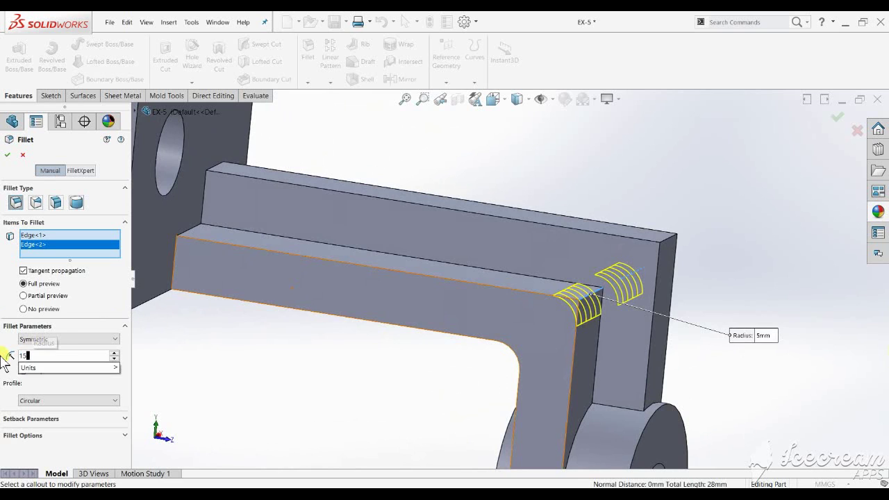
key("Return")
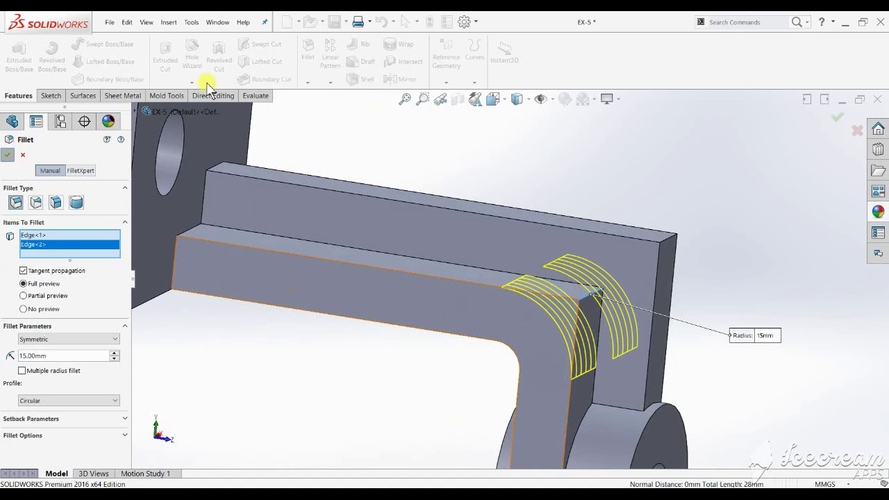
left_click(308, 50)
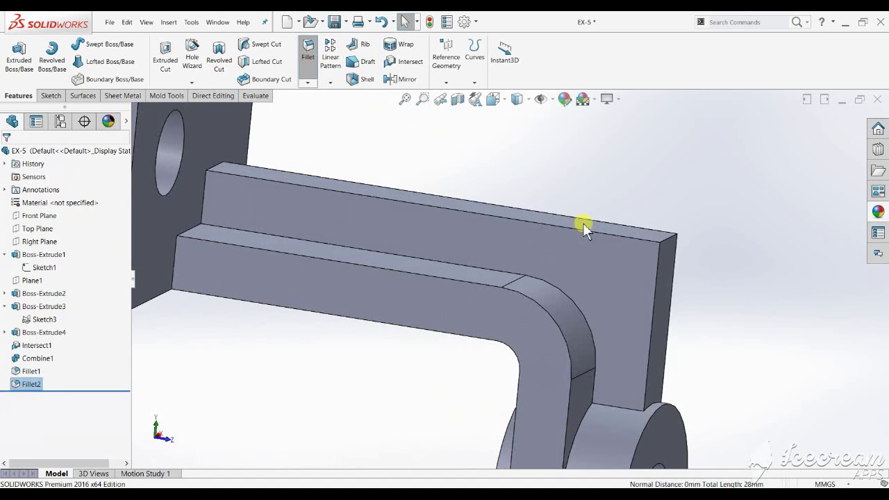
Round the bend's outer top edge with a 25 mm fillet (Fillet3), then check the drawing.
left_click(665, 239)
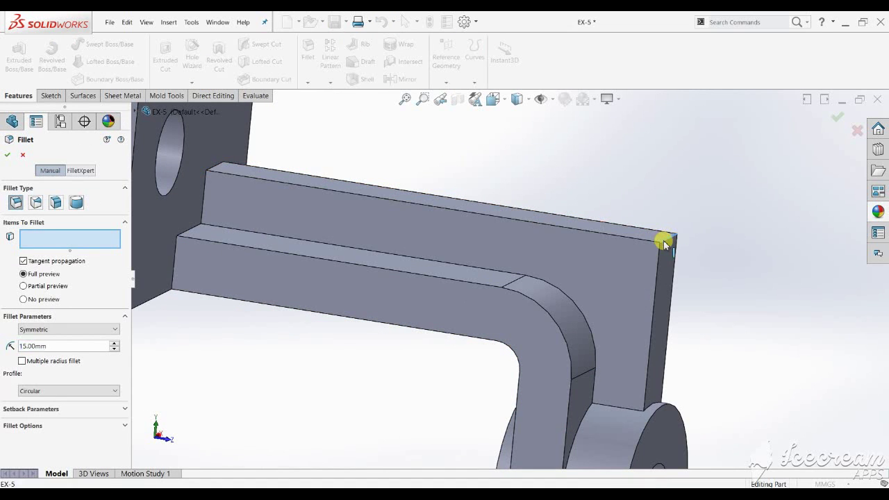
type("25")
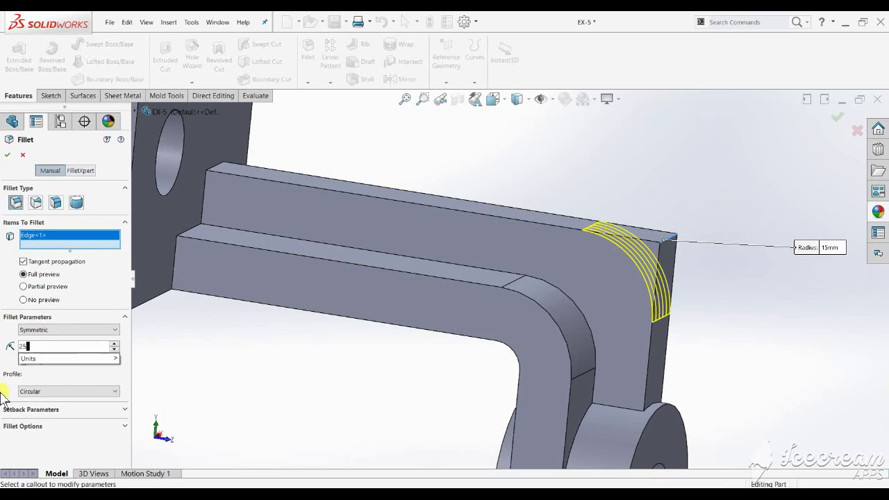
key("Return")
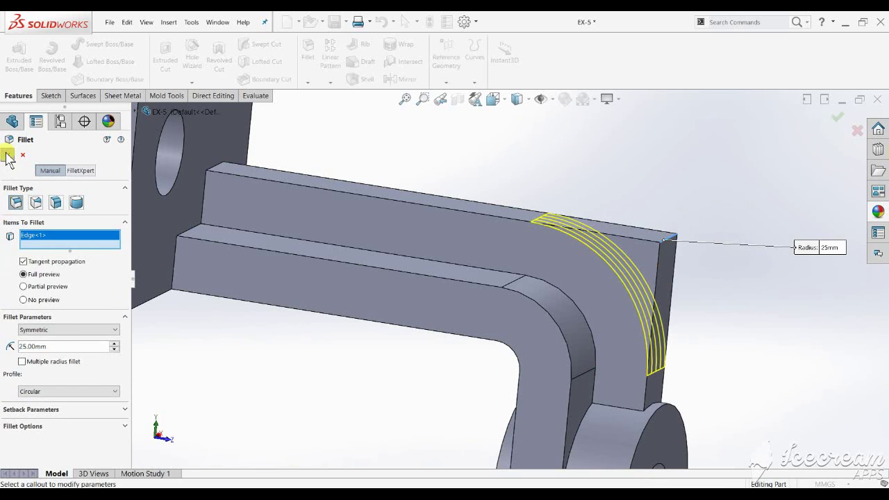
key("Return")
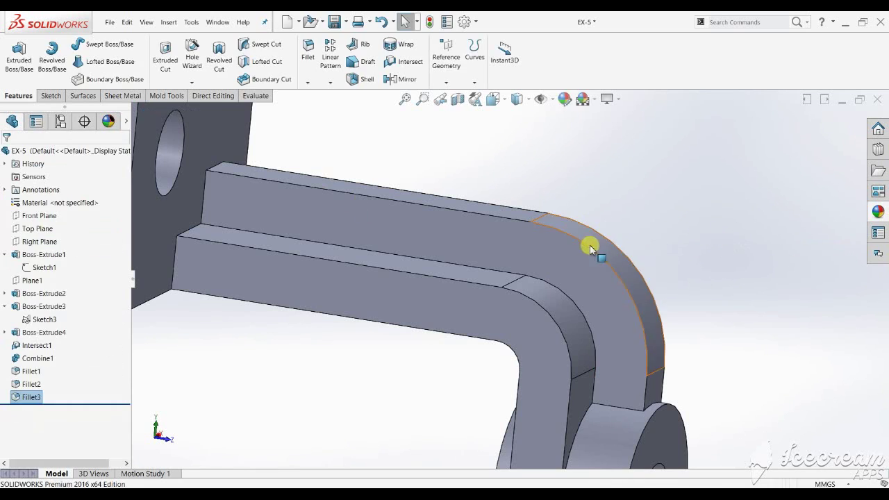
mouse_move(591, 248)
middle_mouse_down()
mouse_move(551, 311)
mouse_move(445, 323)
middle_mouse_up()
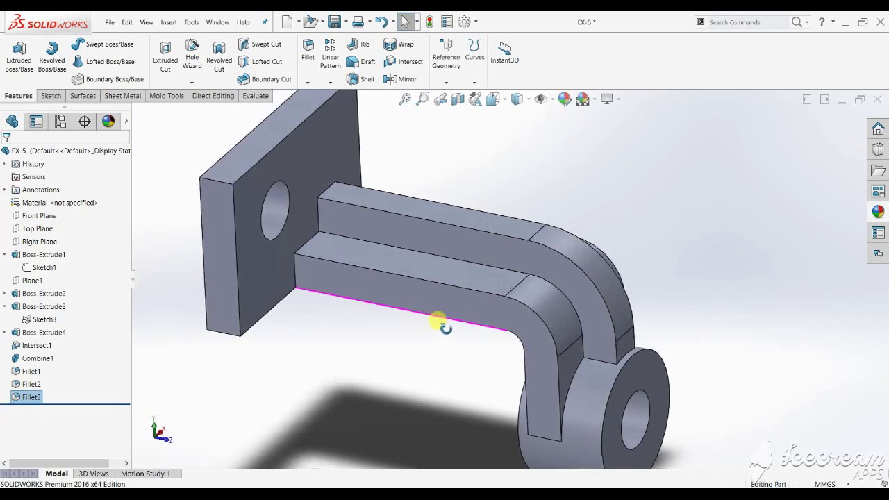
key("alt+Tab")
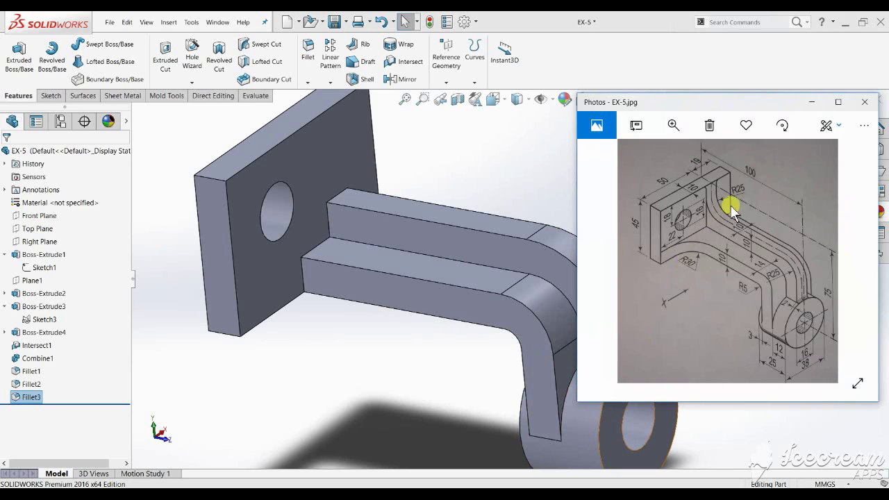
key("alt+Tab")
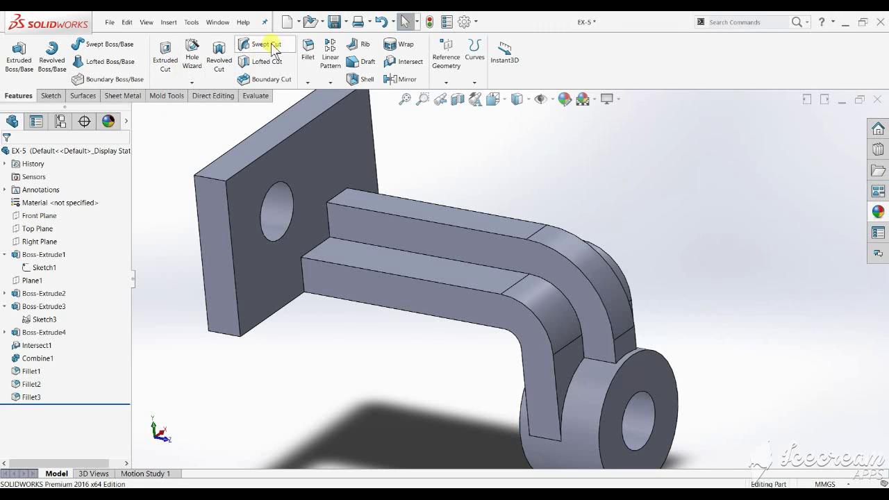
Fillet the lower edge where the arm meets the plate at 30 mm.
left_click(303, 279)
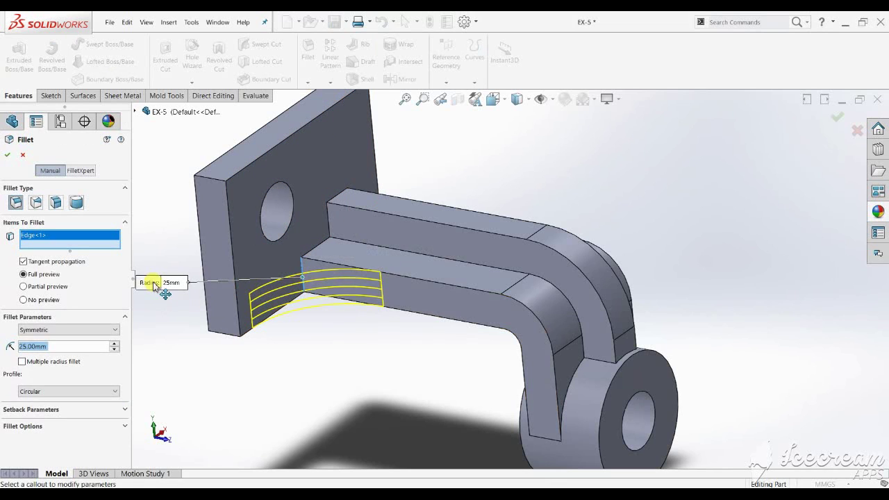
type("30")
key("Return")
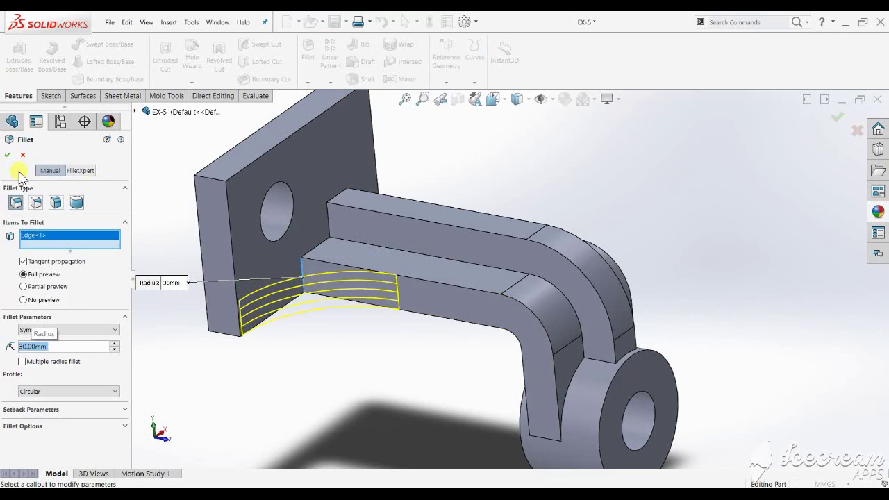
left_click(7, 156)
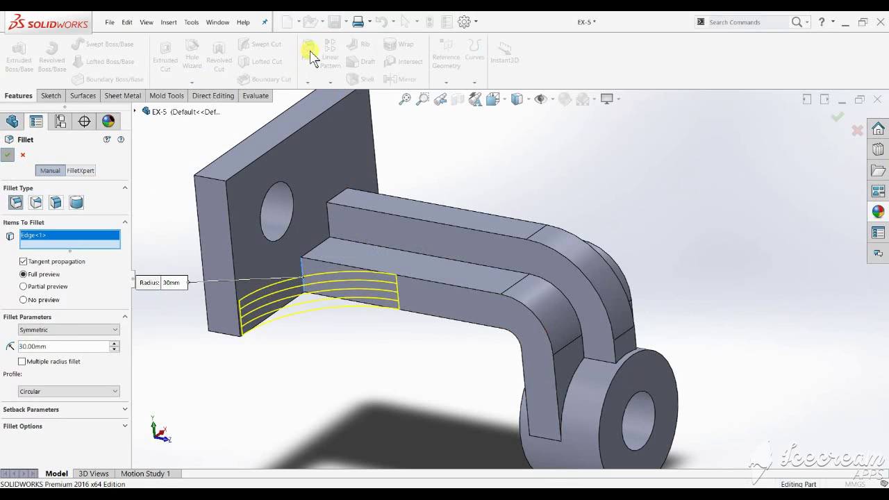
Fillet the edge where the rib top meets the plate at 25 mm.
left_click(310, 55)
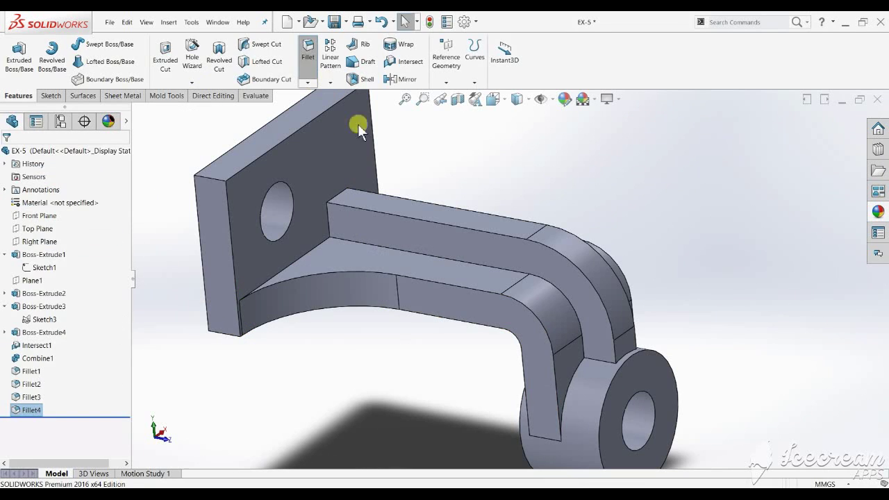
left_click(340, 195)
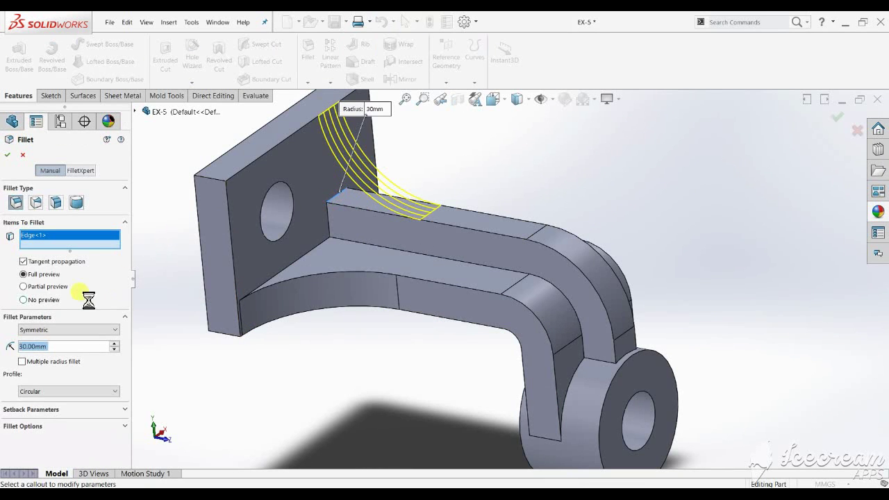
type("25")
key("Return")
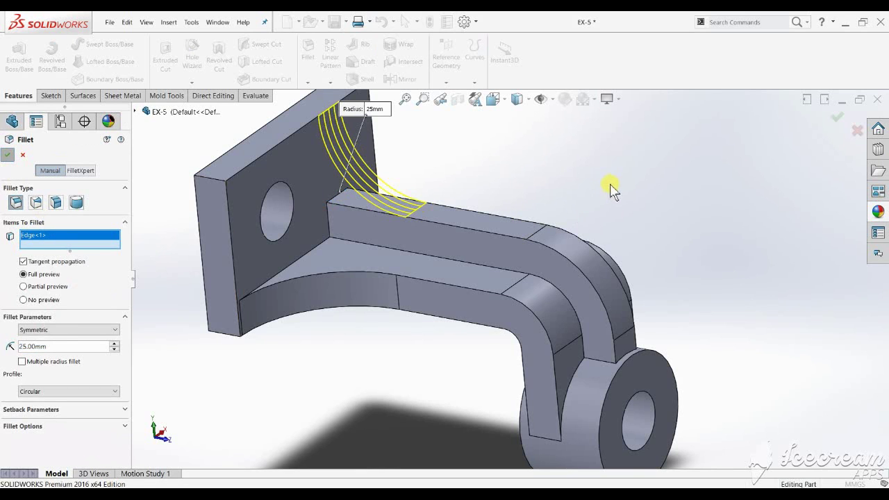
key("Return")
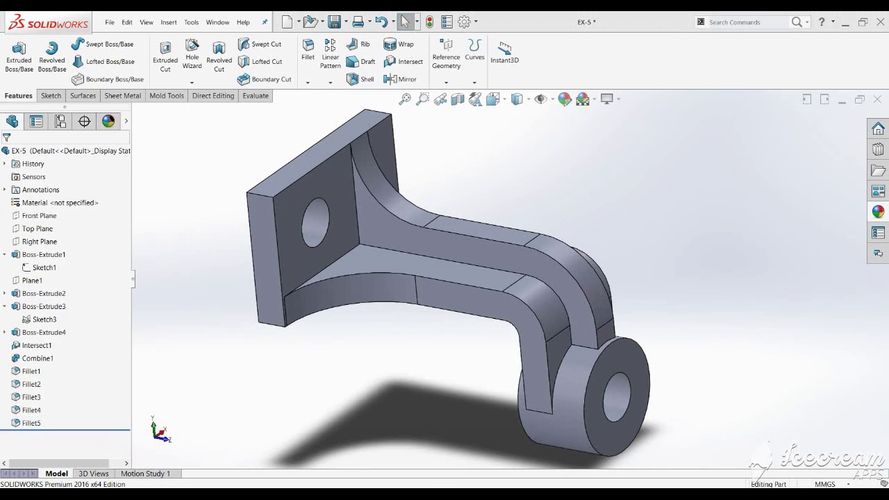
After checking the drawing, add a 2 mm fillet (Fillet6) at the arm-boss junction.
key("alt+Tab")
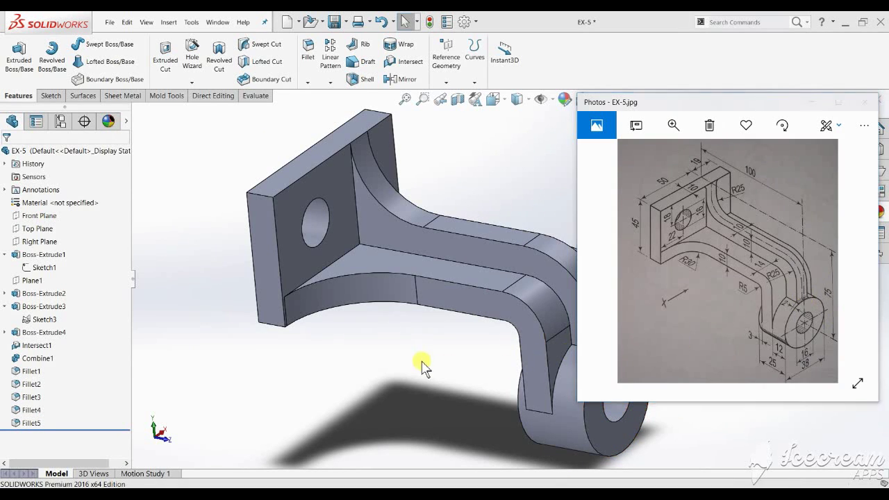
left_click(423, 364)
left_click(307, 52)
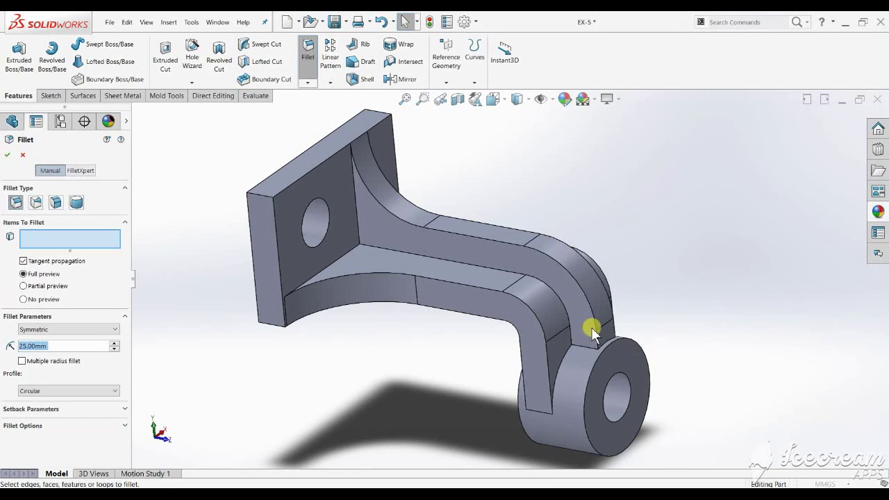
scroll(592, 330, "down", 4)
left_click(569, 332)
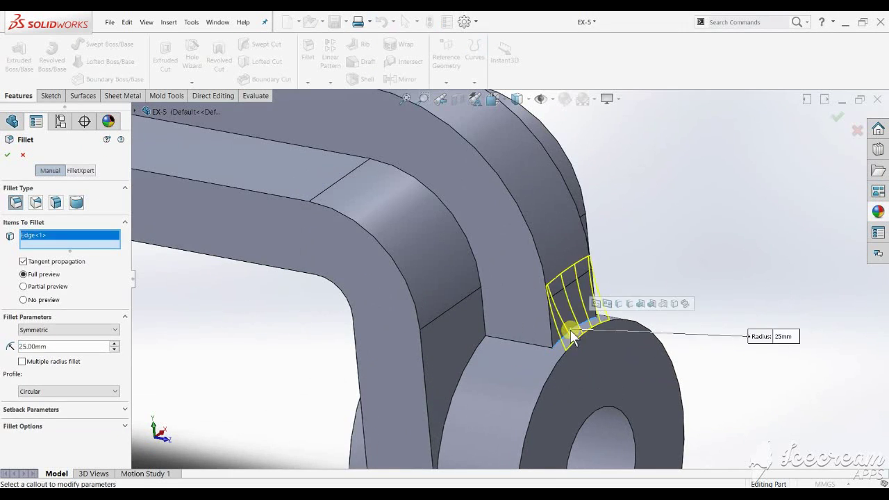
type("2")
key("Return")
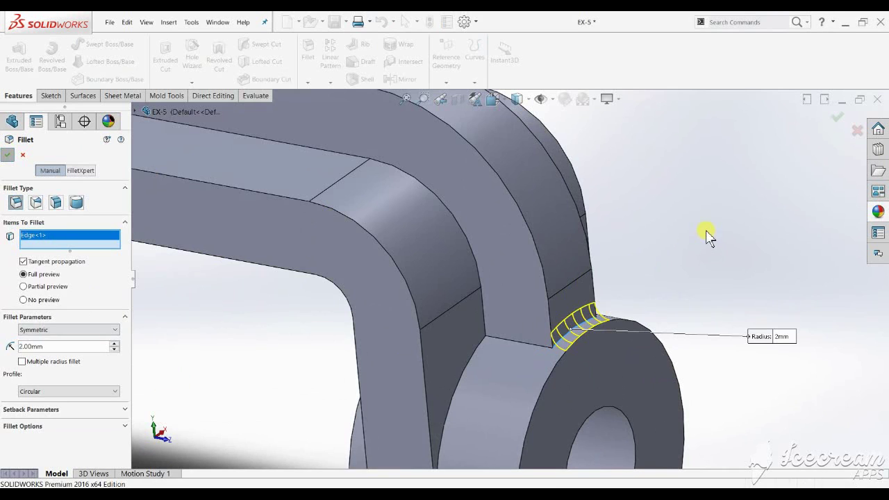
key("Return")
scroll(699, 248, "up", 5)
mouse_move(586, 262)
middle_mouse_down()
mouse_move(455, 247)
mouse_move(440, 277)
mouse_move(541, 405)
middle_mouse_up()
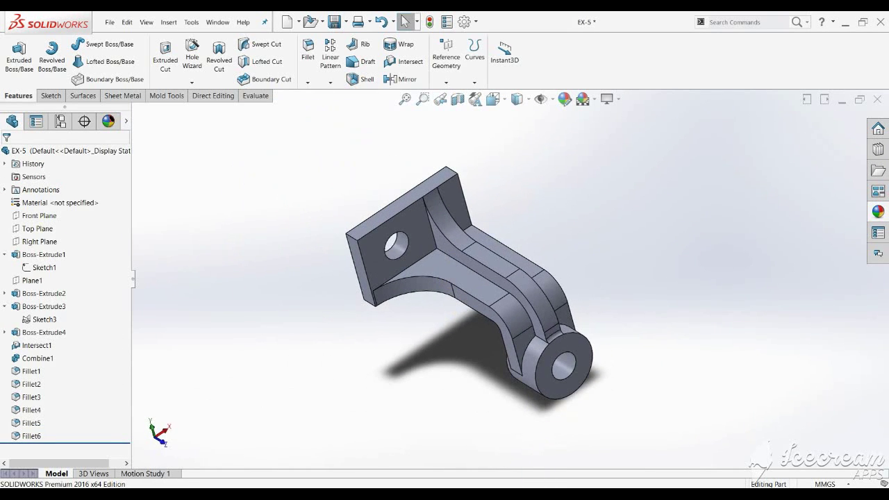
key("alt+Tab")
scroll(319, 332, "up", 2)
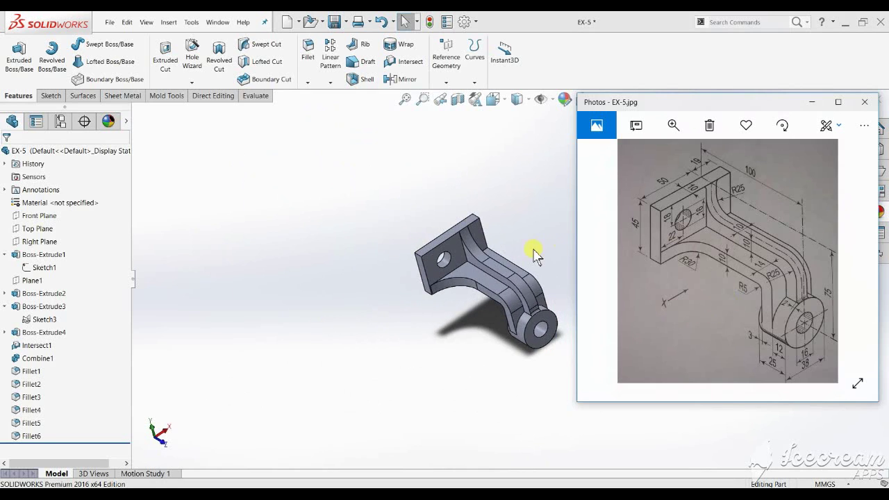
scroll(514, 250, "down", 2)
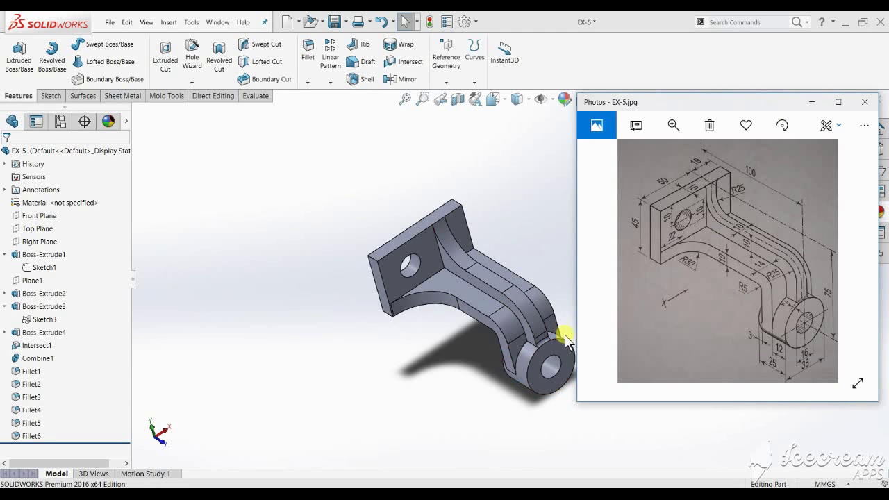
mouse_move(512, 367)
middle_mouse_down()
mouse_move(549, 337)
mouse_move(482, 357)
mouse_move(501, 351)
middle_mouse_up()
scroll(482, 357, "up", 2)
key("alt+Tab")
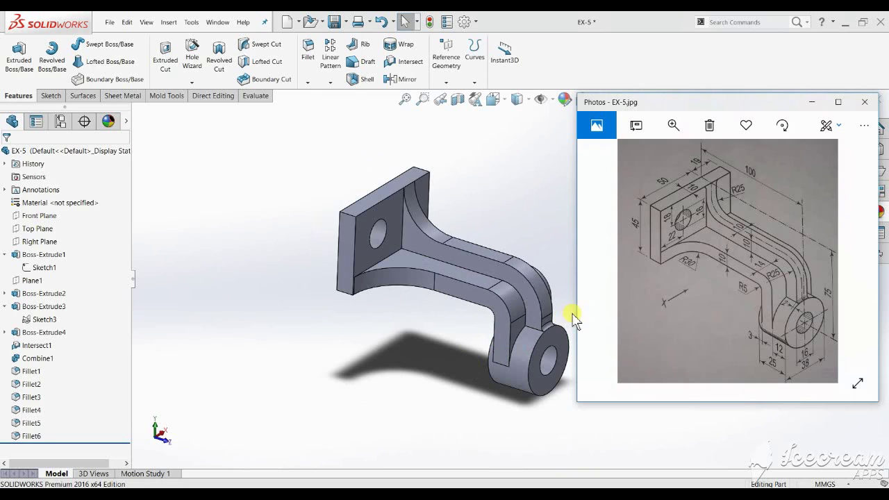
scroll(572, 316, "down", 2)
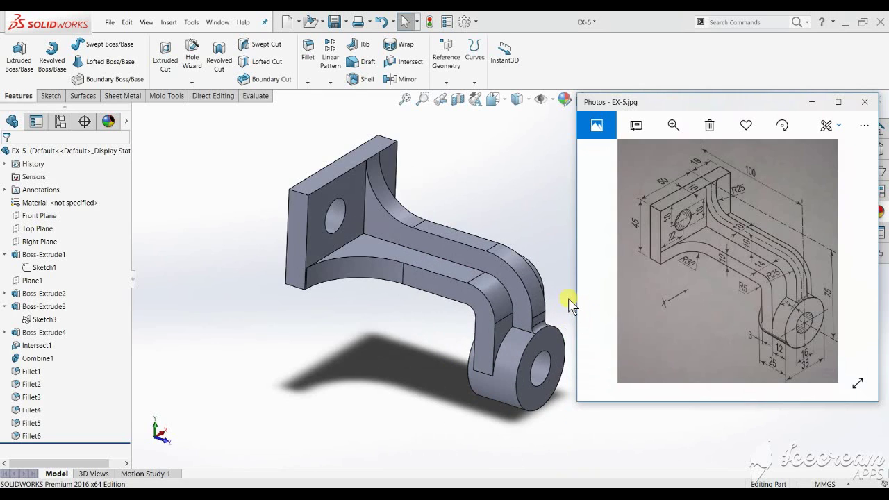
left_click(375, 338)
middle_click_drag(325, 353, 278, 353)
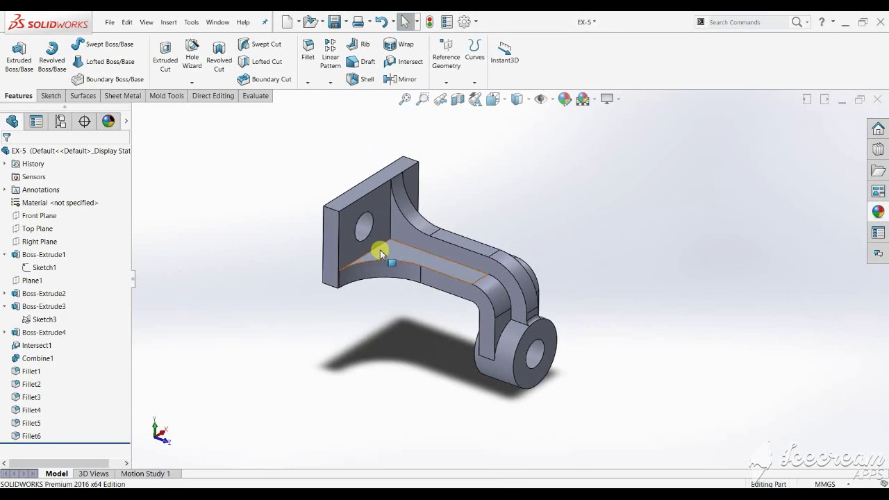
scroll(410, 233, "down", 2)
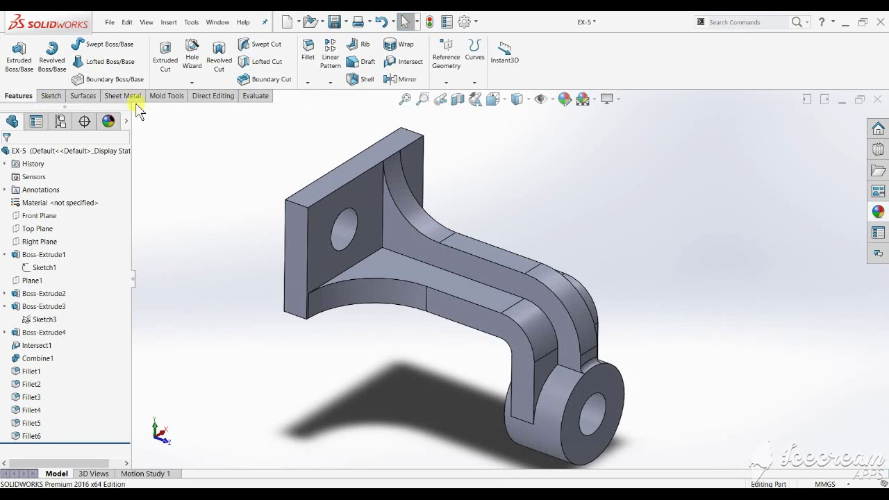
Create reference plane Plane2 on the Right Plane with 0 mm offset.
left_click(46, 98)
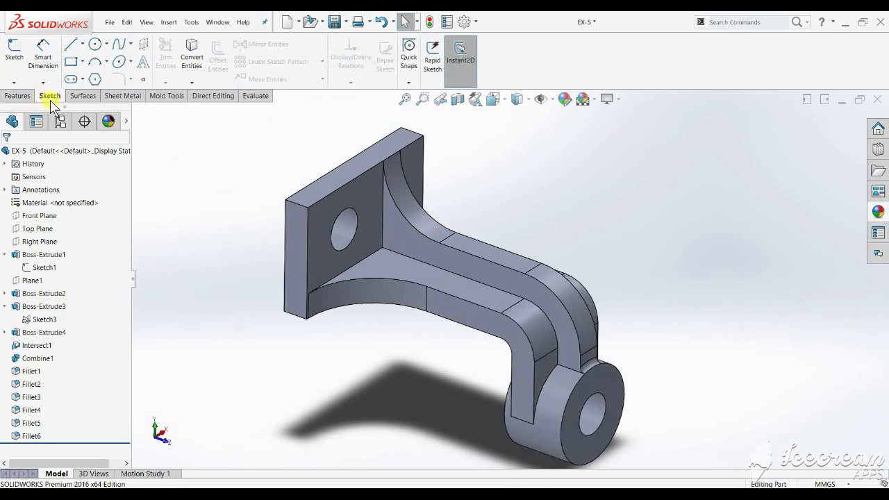
left_click(20, 95)
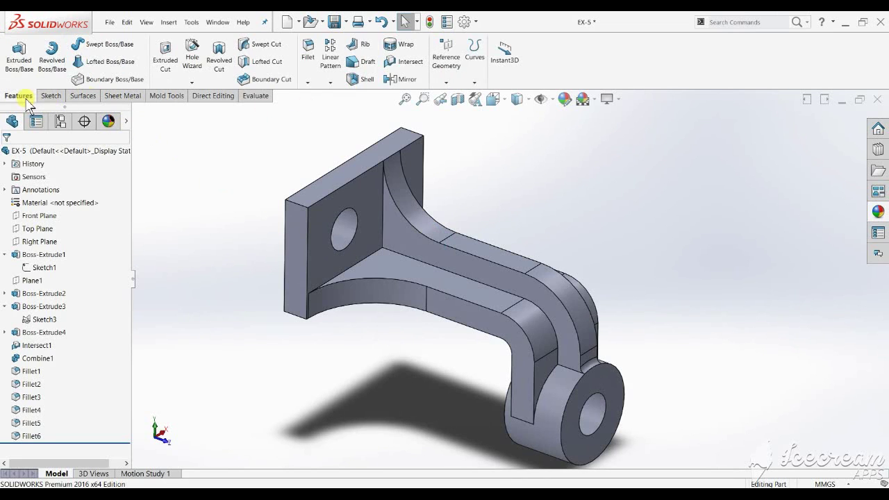
left_click(445, 82)
left_click(450, 92)
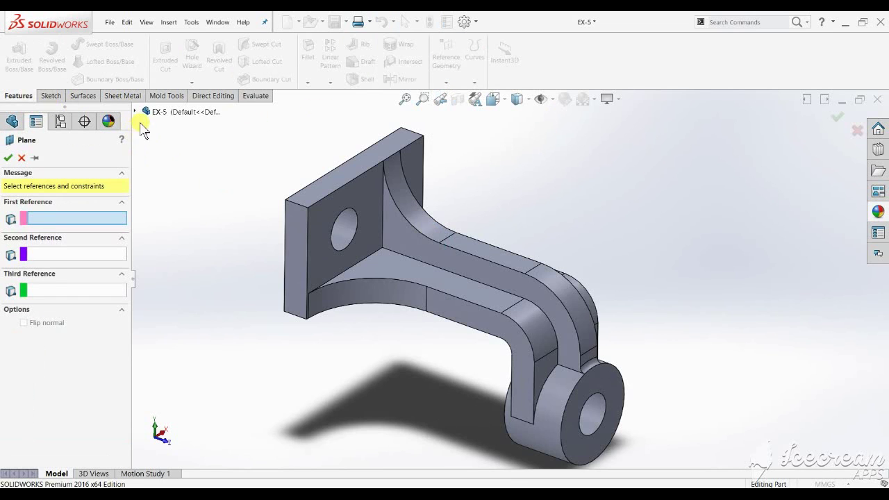
left_click(138, 112)
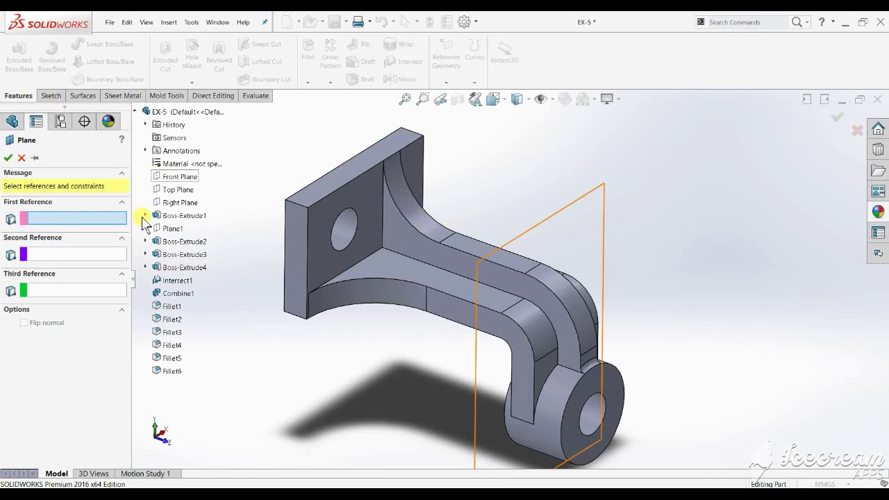
left_click(180, 203)
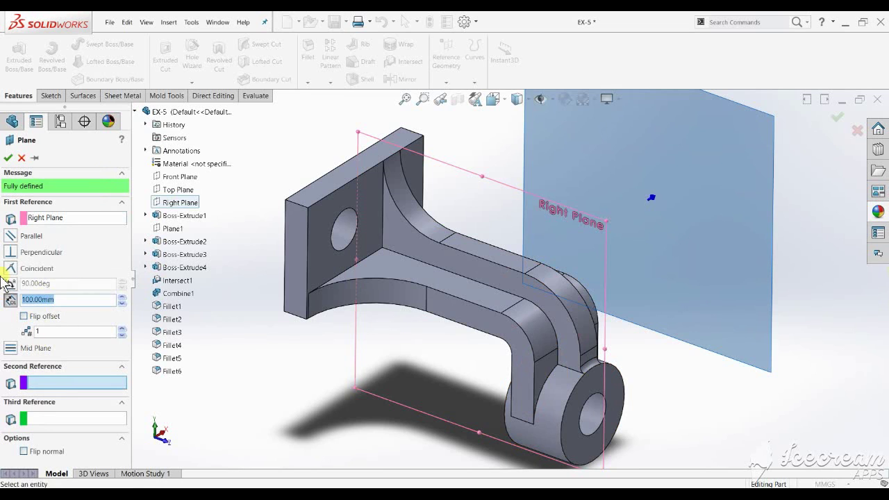
type("0")
type(".00mm")
key("Return")
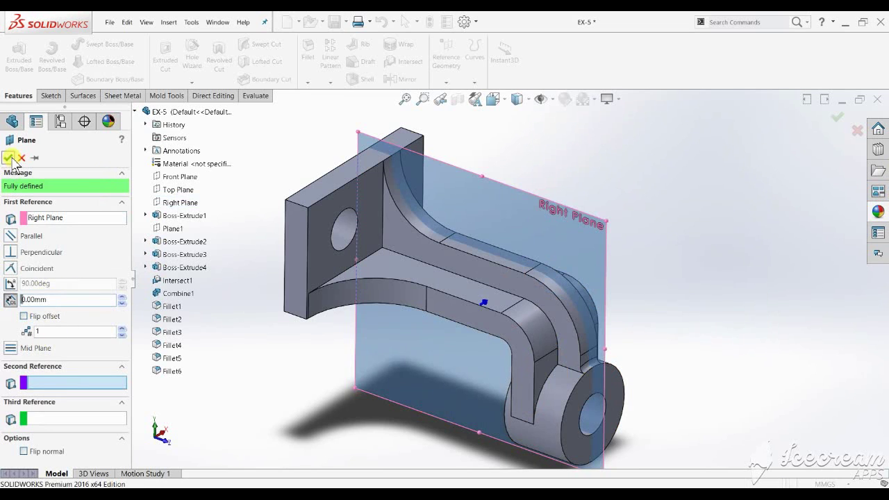
left_click(12, 159)
mouse_move(635, 243)
middle_mouse_down()
mouse_move(539, 309)
mouse_move(514, 444)
middle_mouse_up()
left_click(539, 485)
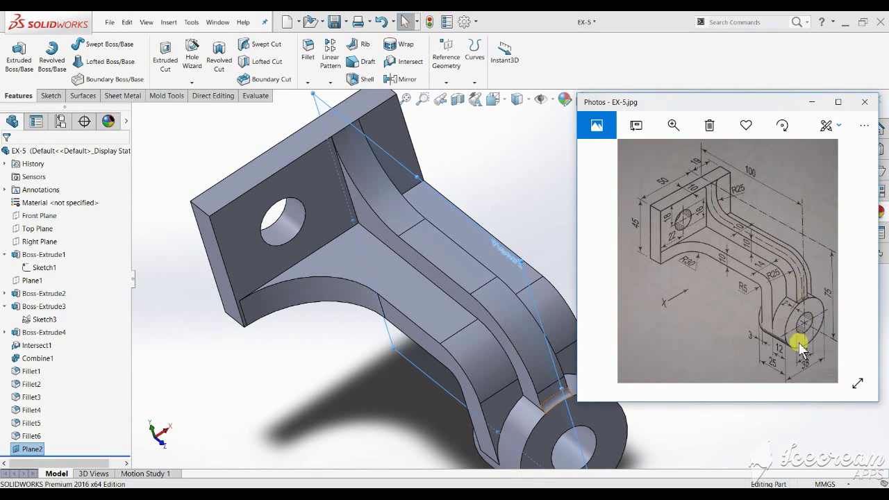
Fit the part in view and hide Plane2.
key("f")
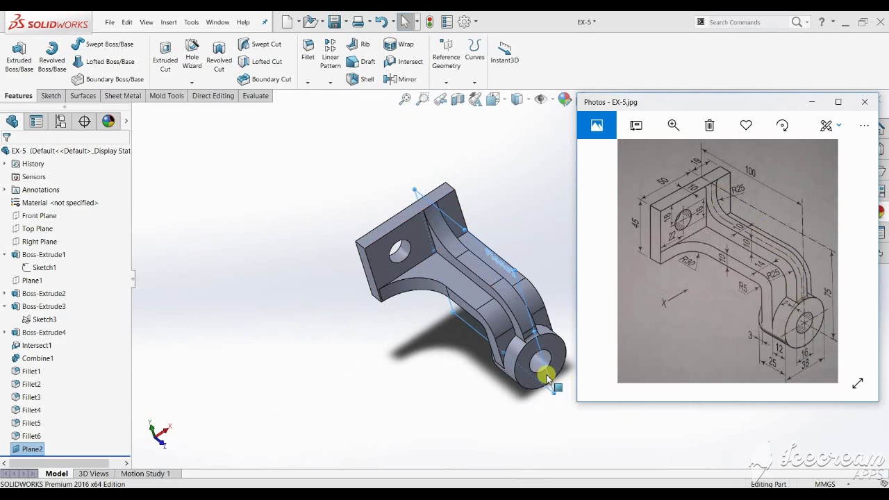
middle_click(375, 305)
middle_click_drag(375, 305, 461, 310)
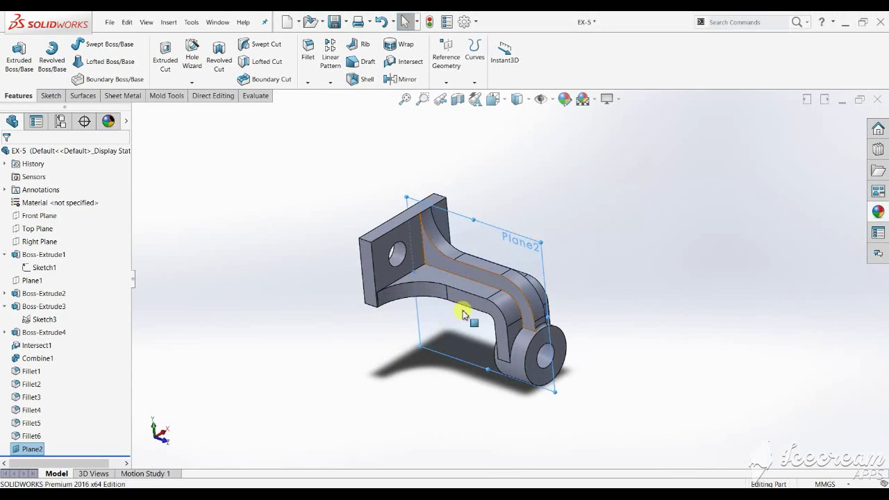
scroll(486, 298, "up", 2)
left_click(585, 194)
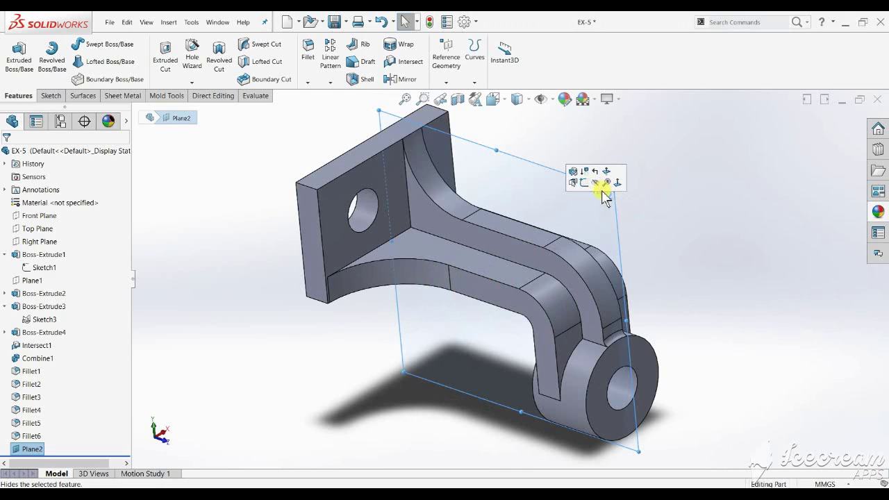
left_click(595, 185)
Orbit and zoom around the finished bracket, ending in an isometric view.
mouse_move(442, 248)
middle_mouse_down()
mouse_move(456, 272)
mouse_move(495, 272)
mouse_move(421, 225)
middle_mouse_up()
scroll(445, 264, "up", 3)
middle_click_drag(456, 278, 532, 341)
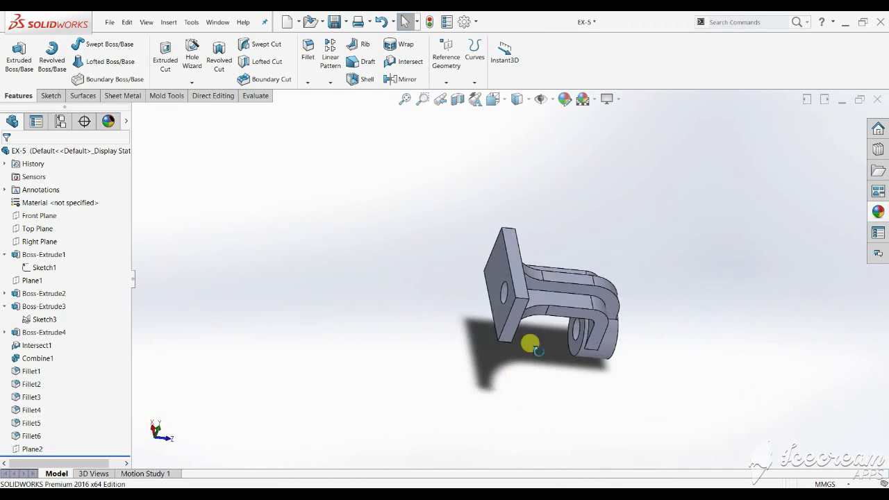
scroll(531, 299, "down", 3)
scroll(468, 317, "down", 3)
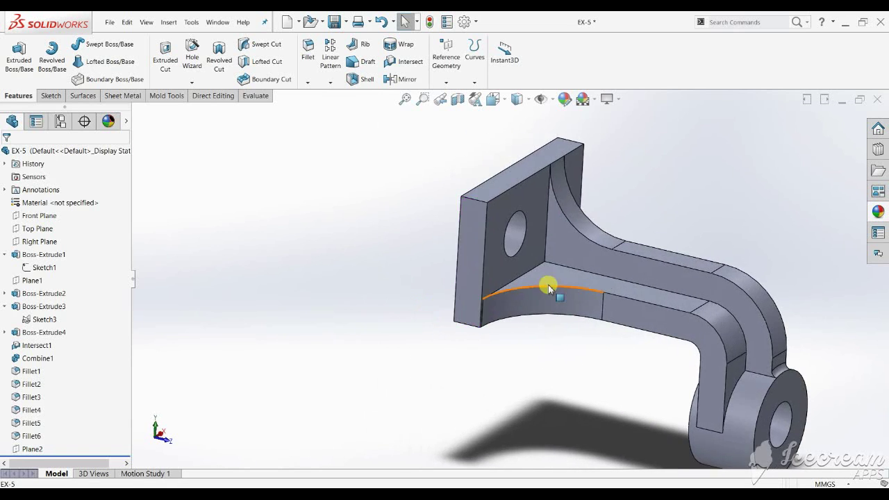
scroll(576, 311, "up", 2)
middle_click_drag(575, 312, 505, 244)
mouse_move(557, 308)
middle_mouse_down()
mouse_move(595, 244)
mouse_move(581, 313)
mouse_move(701, 255)
middle_mouse_up()
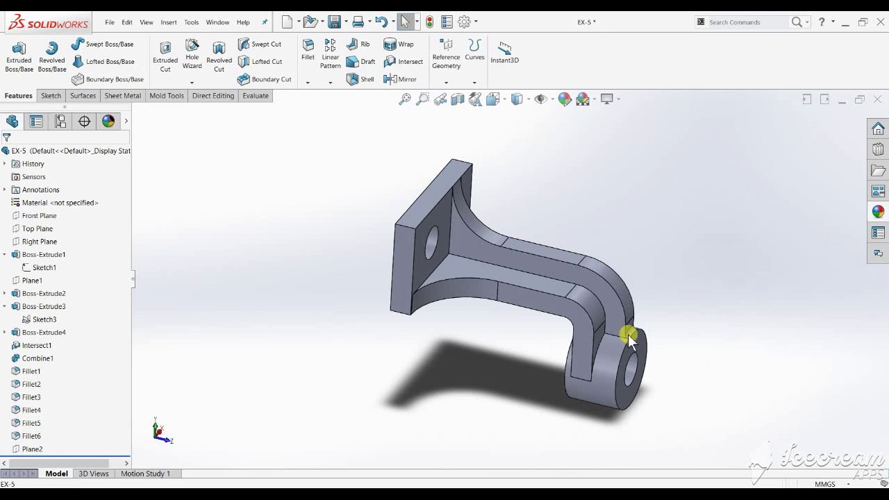
middle_click_drag(444, 298, 410, 252)
mouse_move(517, 295)
middle_mouse_down()
mouse_move(562, 363)
mouse_move(702, 299)
middle_mouse_up()
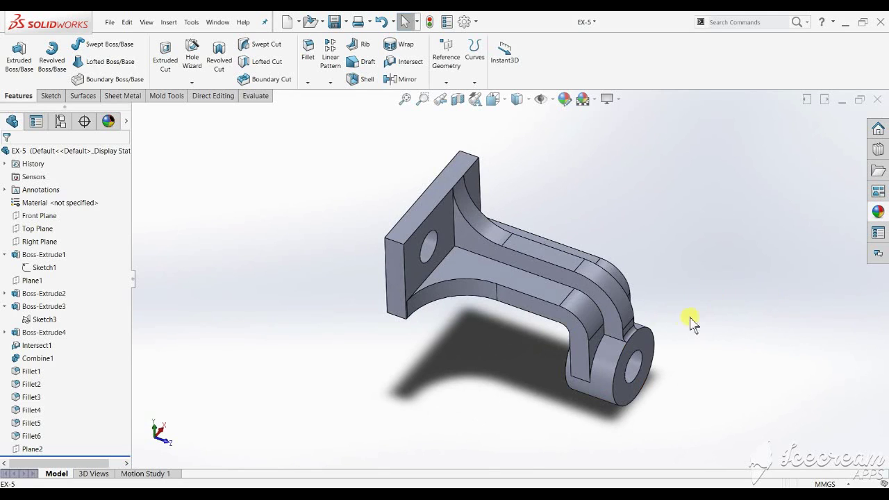
scroll(611, 317, "down", 1)
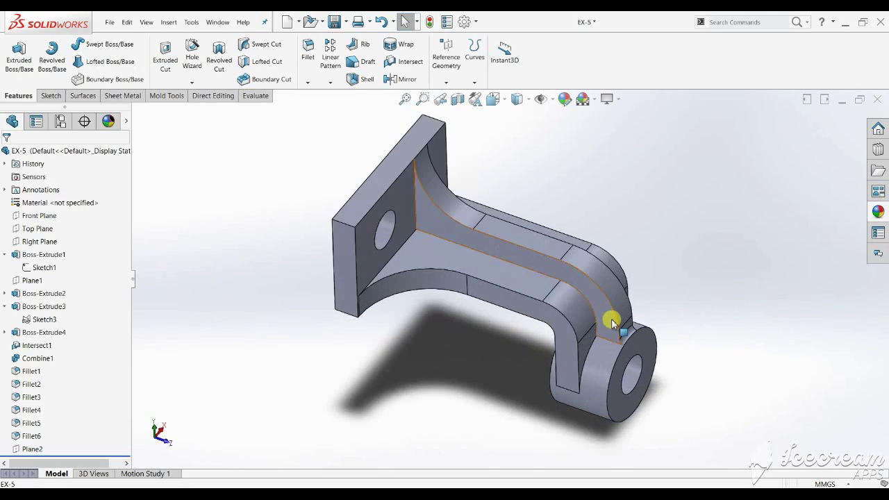